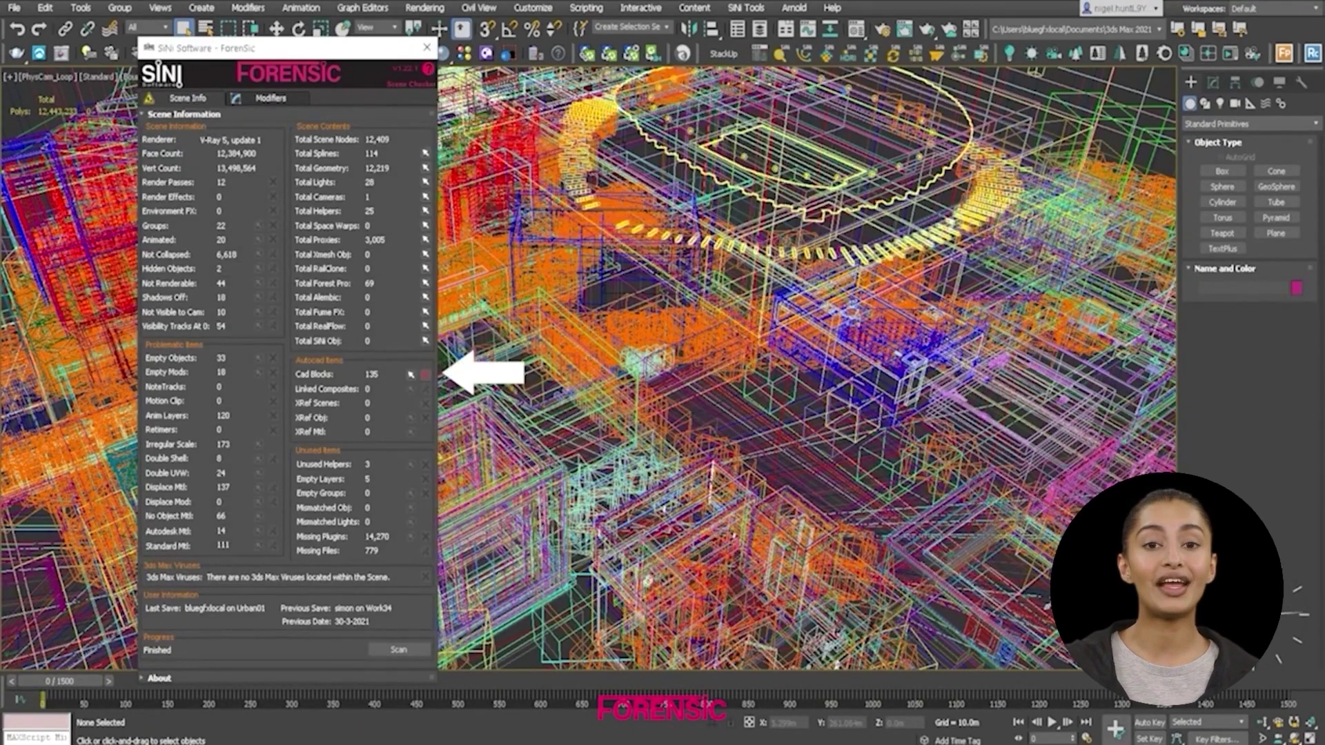
# Step: Delete all CAD blocks and all animation layers from the scene with Forensic
pyautogui.click(426, 374)
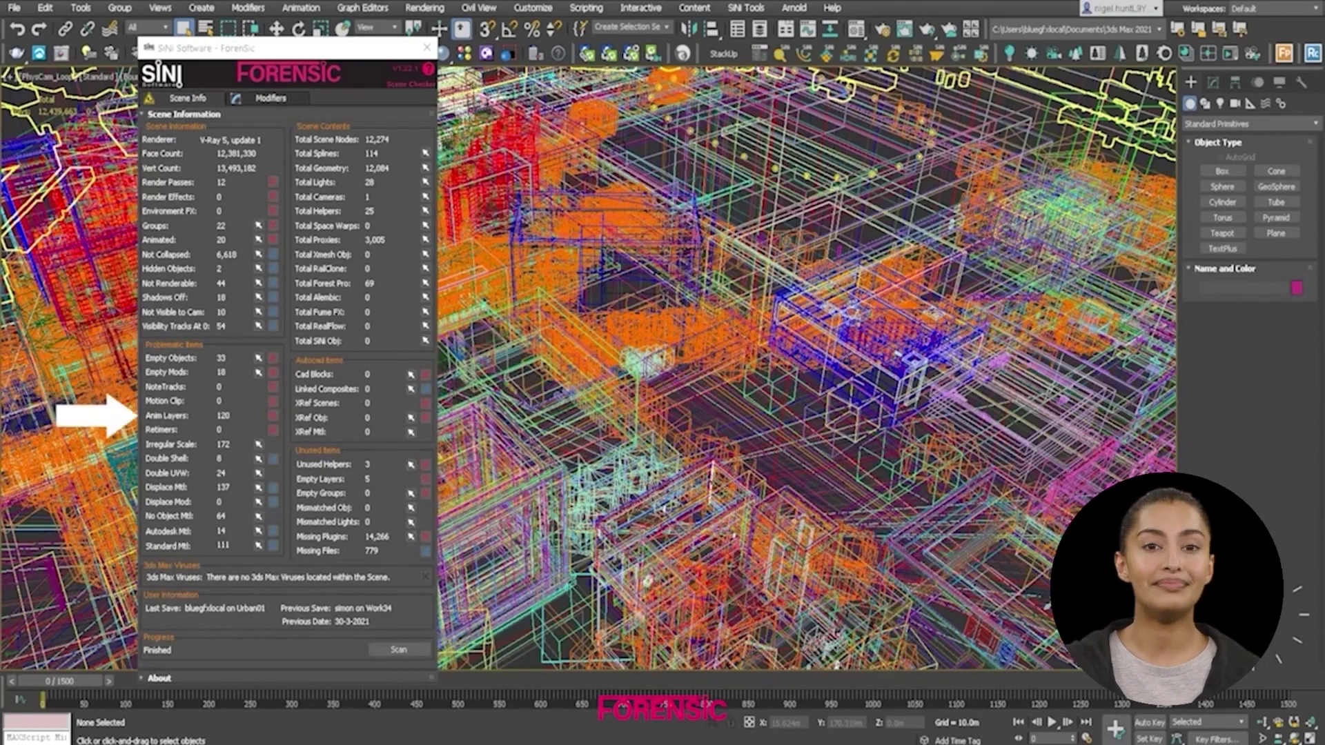
pyautogui.click(273, 416)
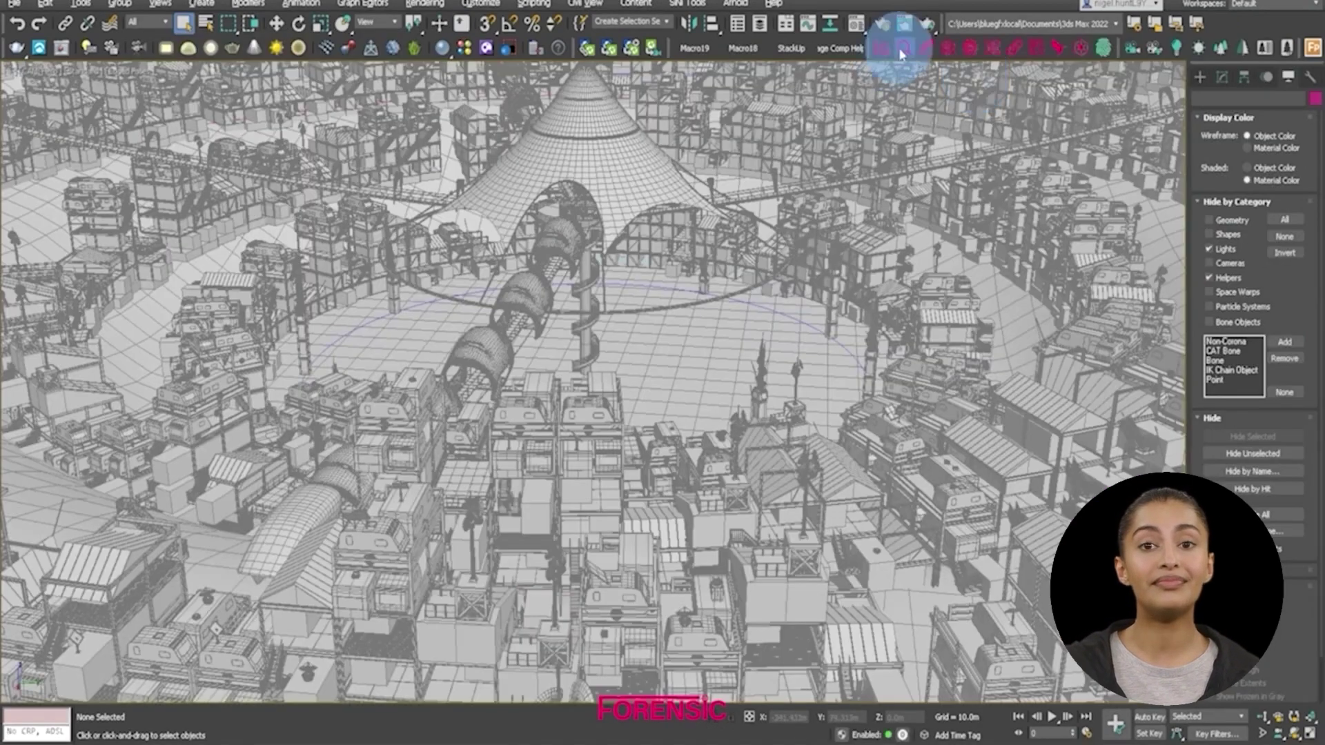
# Step: Scan the scene with Forensic and start repairing its missing files
pyautogui.click(902, 46)
pyautogui.click(472, 682)
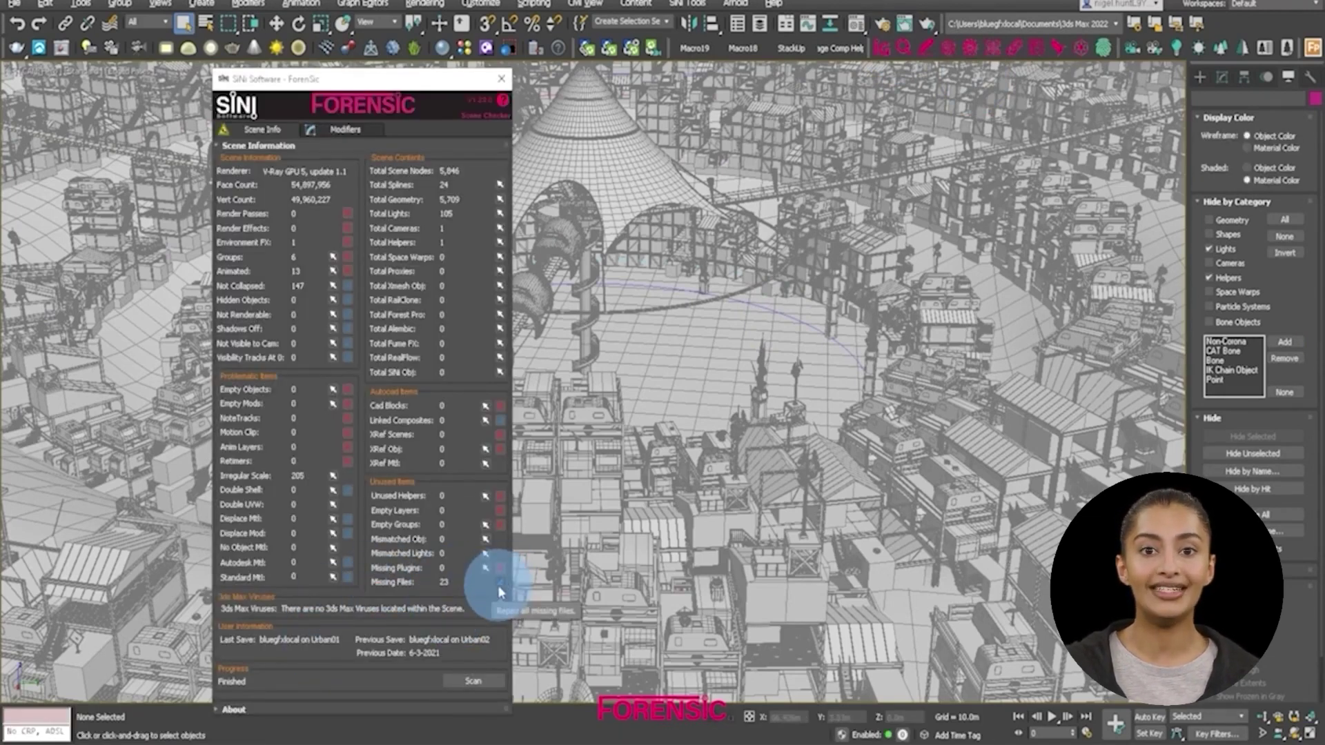
pyautogui.click(498, 585)
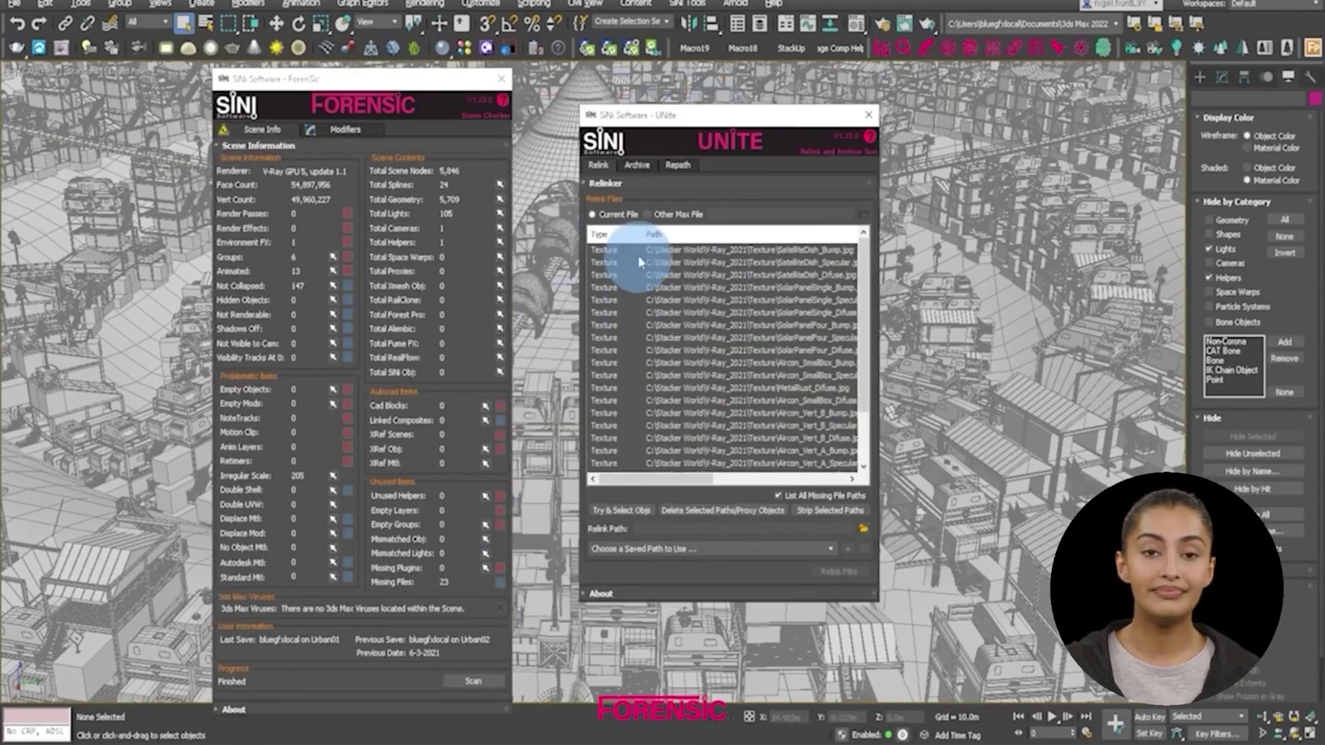
# Step: Set the relink path to the Texture folder inside C:\Stacker World\V-Ray_2021\Training and relink the missing files
pyautogui.click(862, 528)
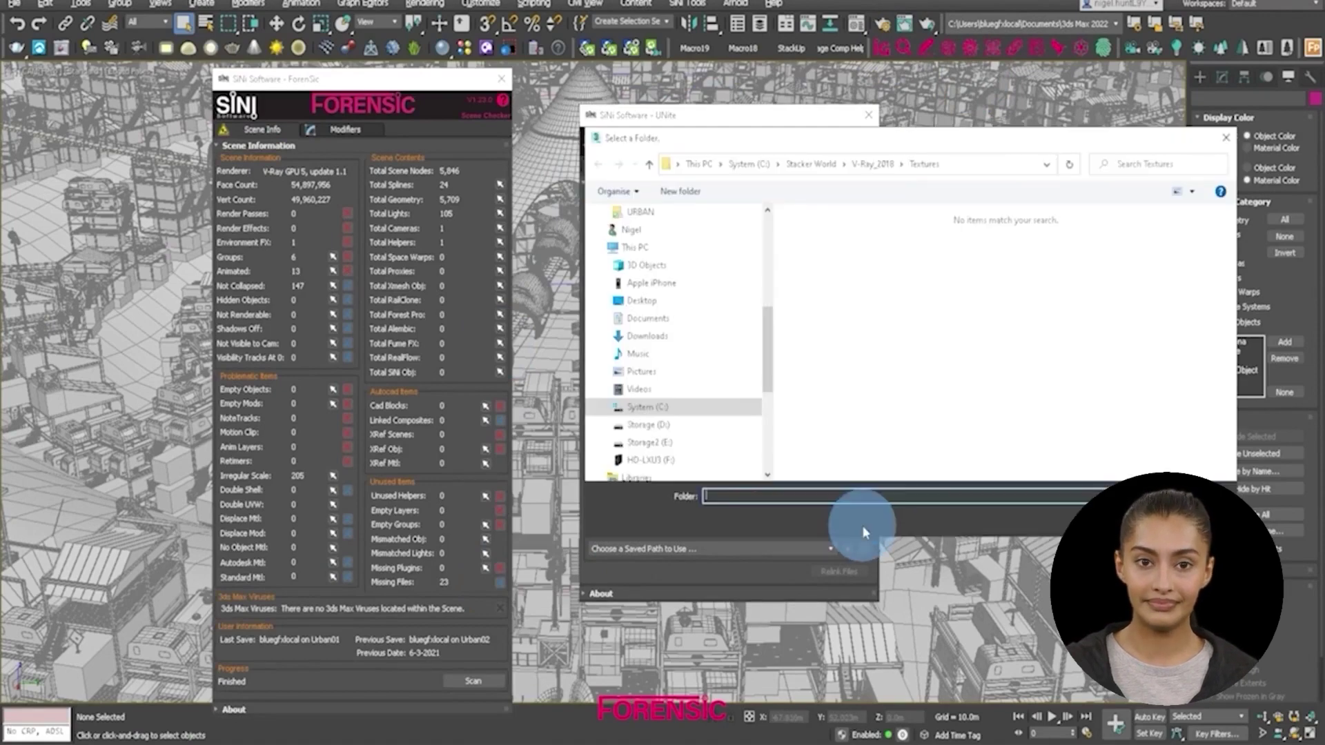
pyautogui.click(819, 168)
pyautogui.doubleClick(830, 359)
pyautogui.doubleClick(827, 281)
pyautogui.click(1124, 519)
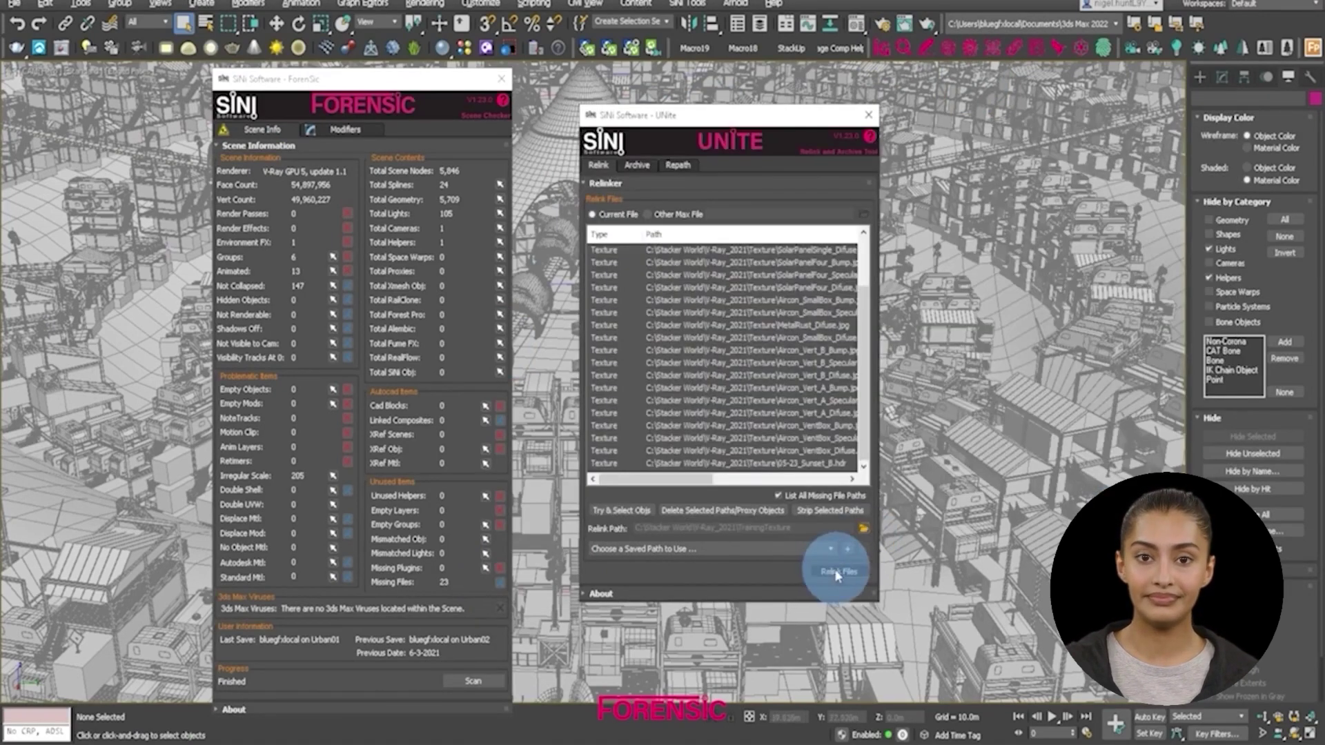
pyautogui.click(837, 573)
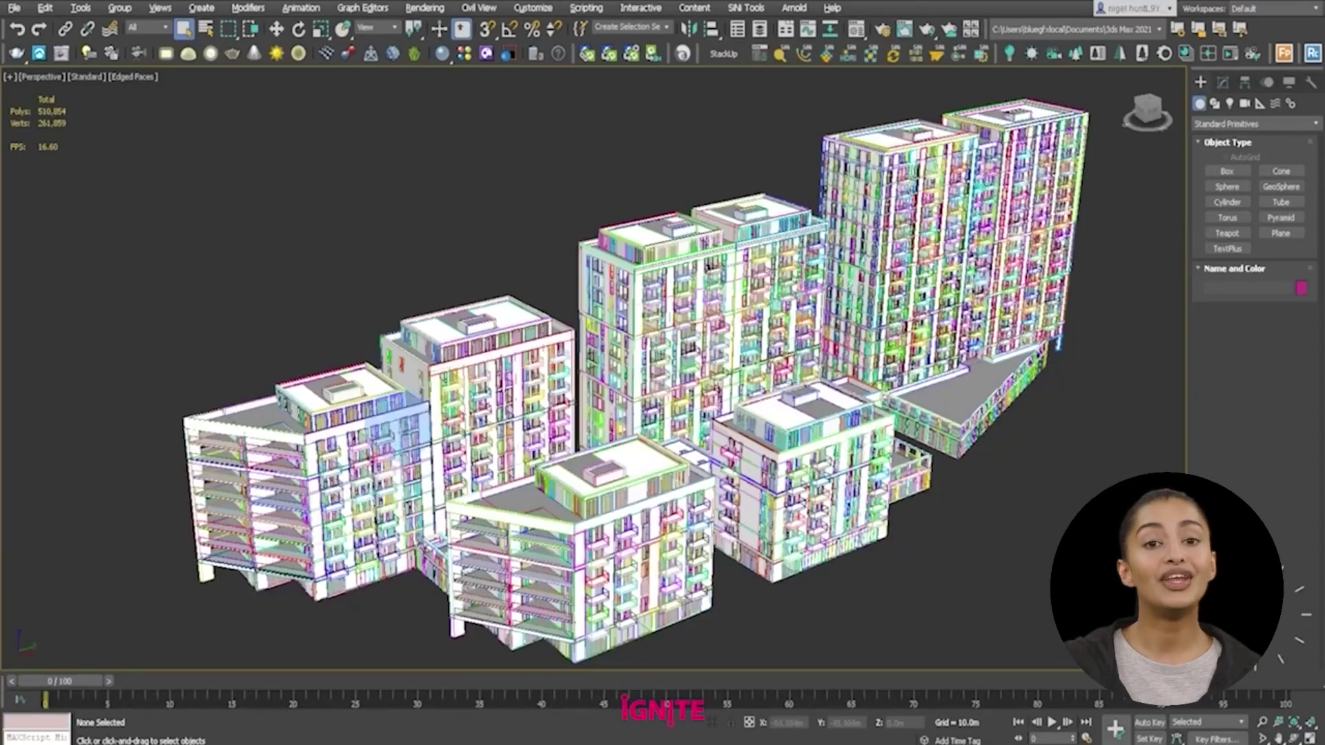
# Step: Open the Layer Explorer, collapse the 0 (default) layer and move the explorer clear of the tallest towers
pyautogui.click(759, 28)
pyautogui.click(914, 254)
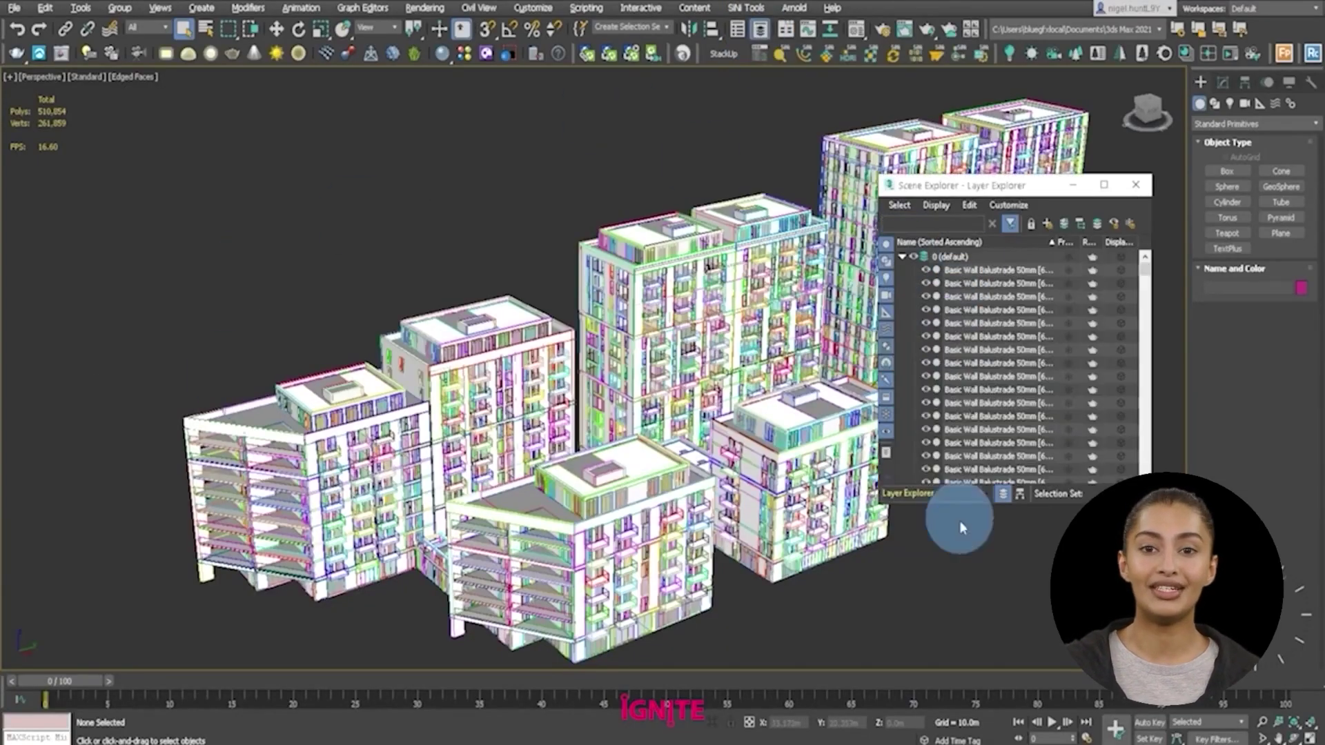
pyautogui.click(903, 256)
pyautogui.moveTo(959, 187); pyautogui.dragTo(974, 320)
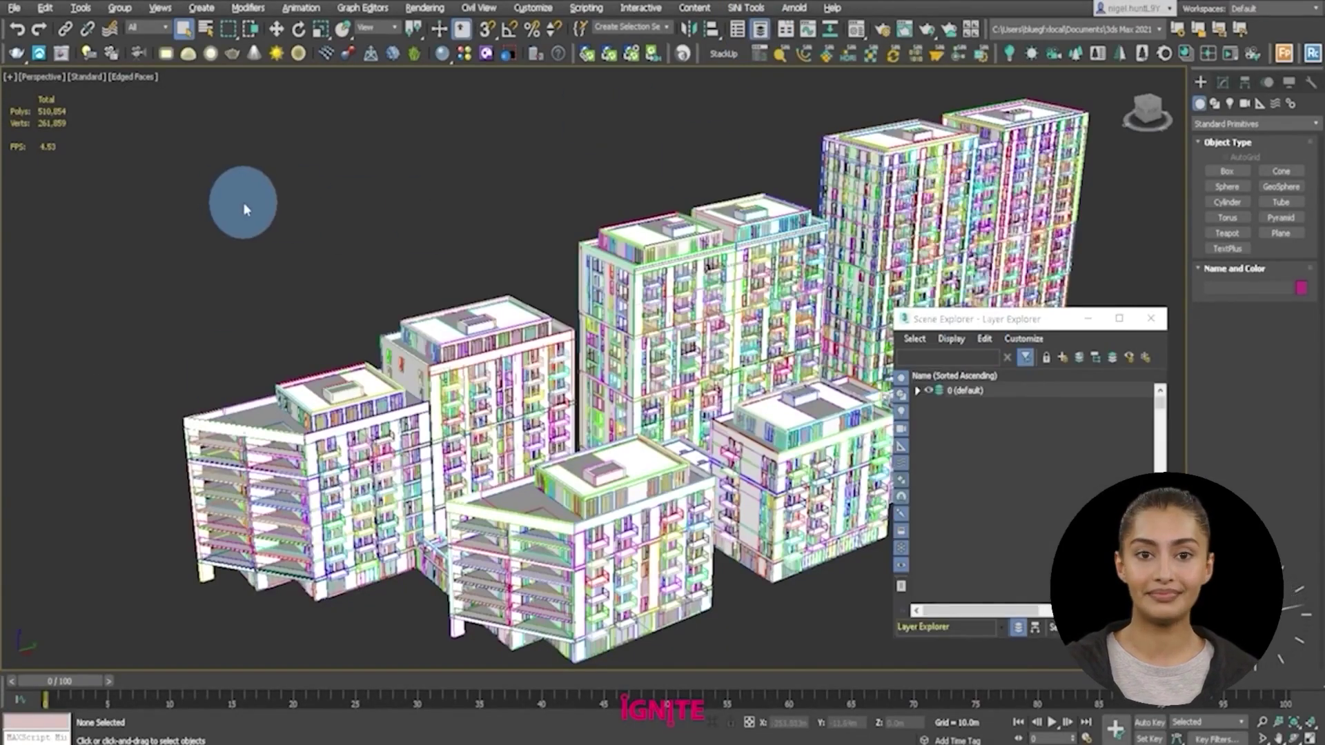
# Step: Sort all scene objects into layers by material with Ignite, collapse the new layer list and clear the selection
pyautogui.hotkey('ctrl', 'a')
pyautogui.click(758, 53)
pyautogui.moveTo(209, 503); pyautogui.dragTo(209, 353)
pyautogui.click(314, 467)
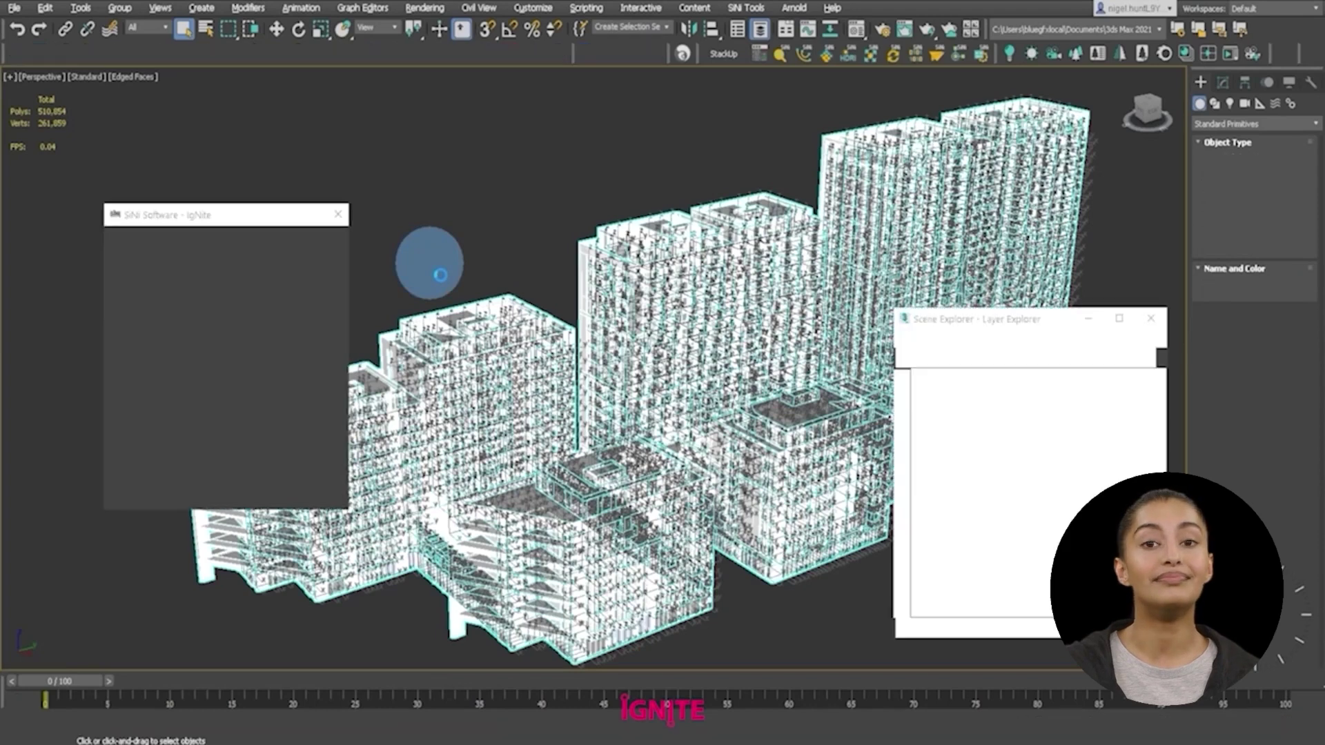
pyautogui.rightClick(959, 410)
pyautogui.click(939, 356)
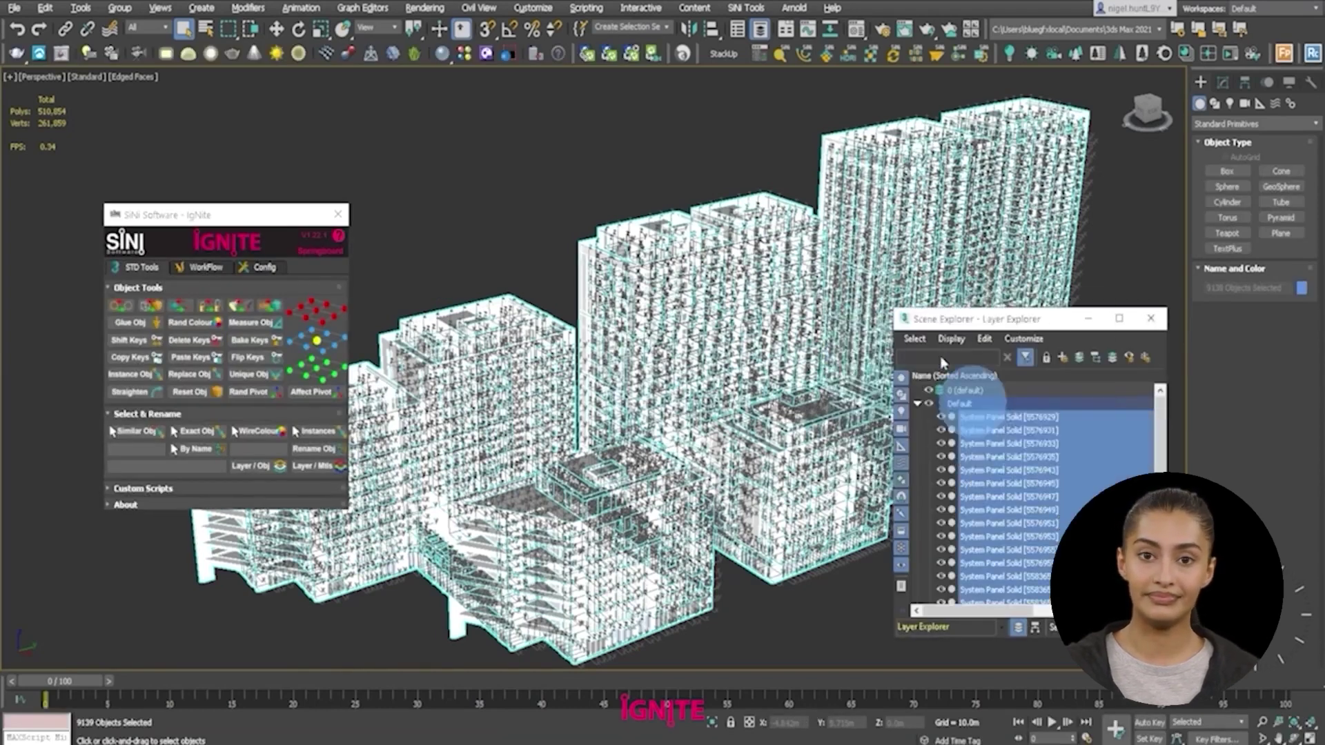
pyautogui.click(498, 307)
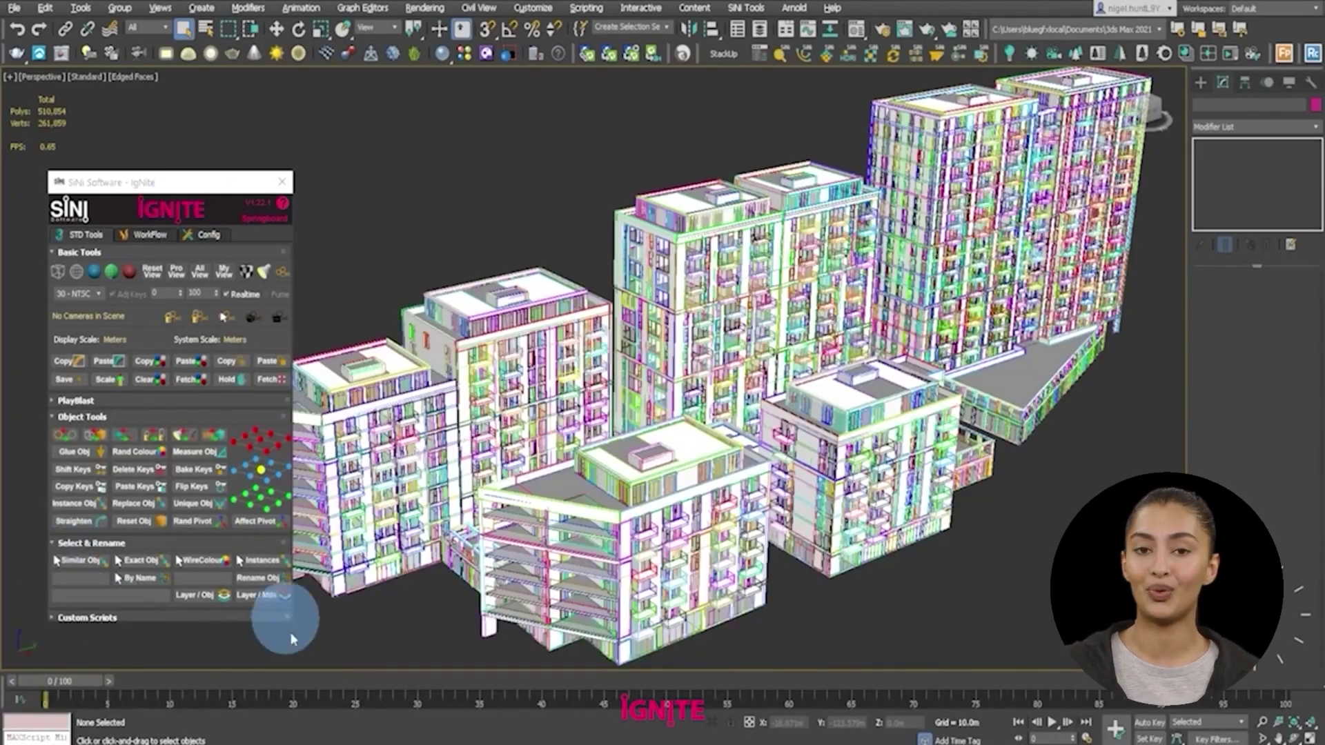
# Step: Select all objects similar to one of the balconies and isolate them in wireframe display
pyautogui.click(348, 573)
pyautogui.click(90, 563)
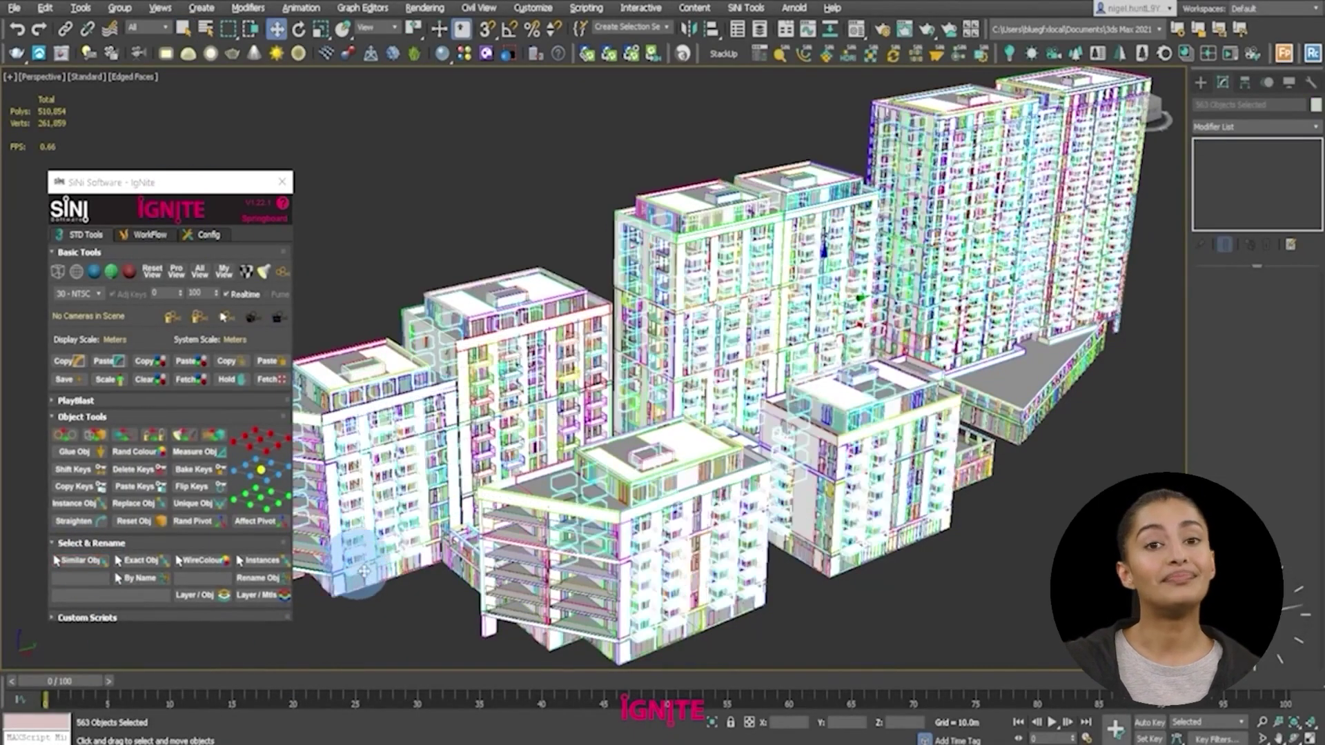
pyautogui.press('F3')
pyautogui.rightClick(452, 432)
pyautogui.click(487, 308)
pyautogui.moveTo(599, 355); pyautogui.dragTo(776, 313, button='middle')
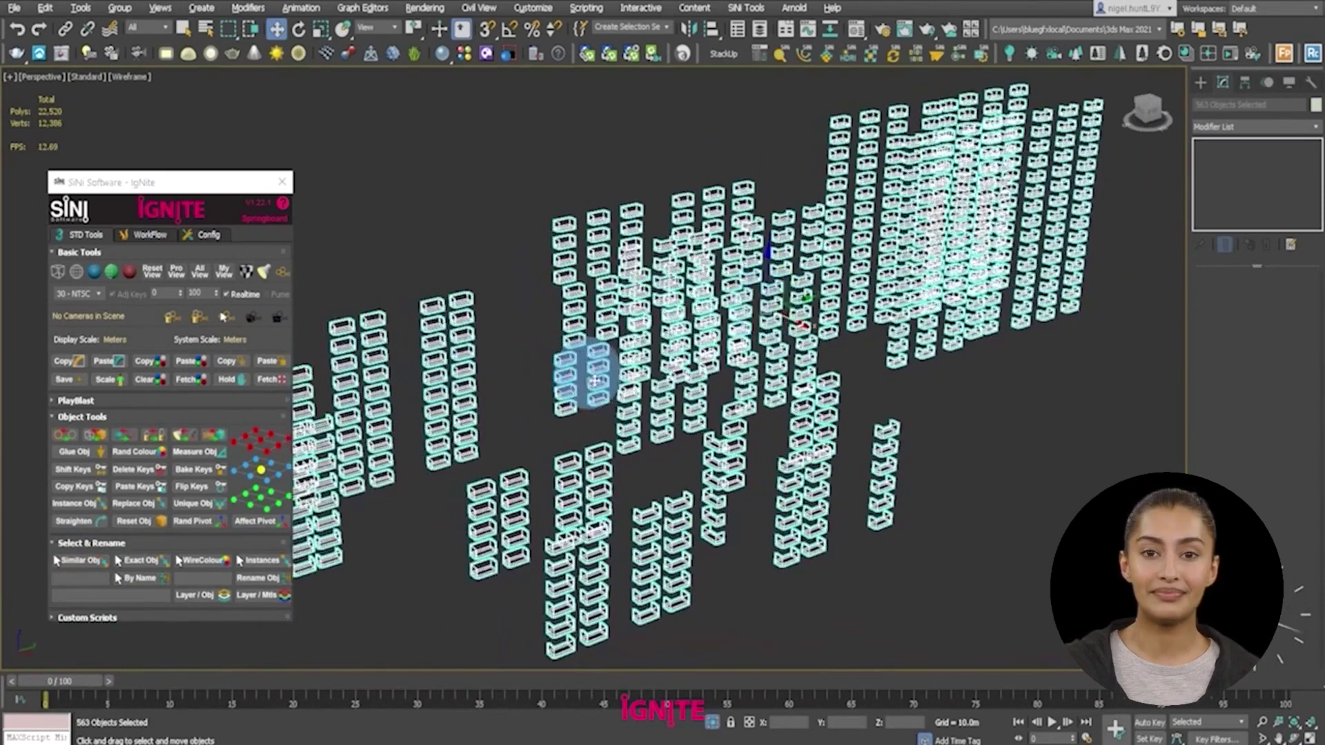
# Step: Convert the isolated balconies into instances with Ignite and bring the rest of the buildings back into view
pyautogui.click(136, 522)
pyautogui.click(76, 503)
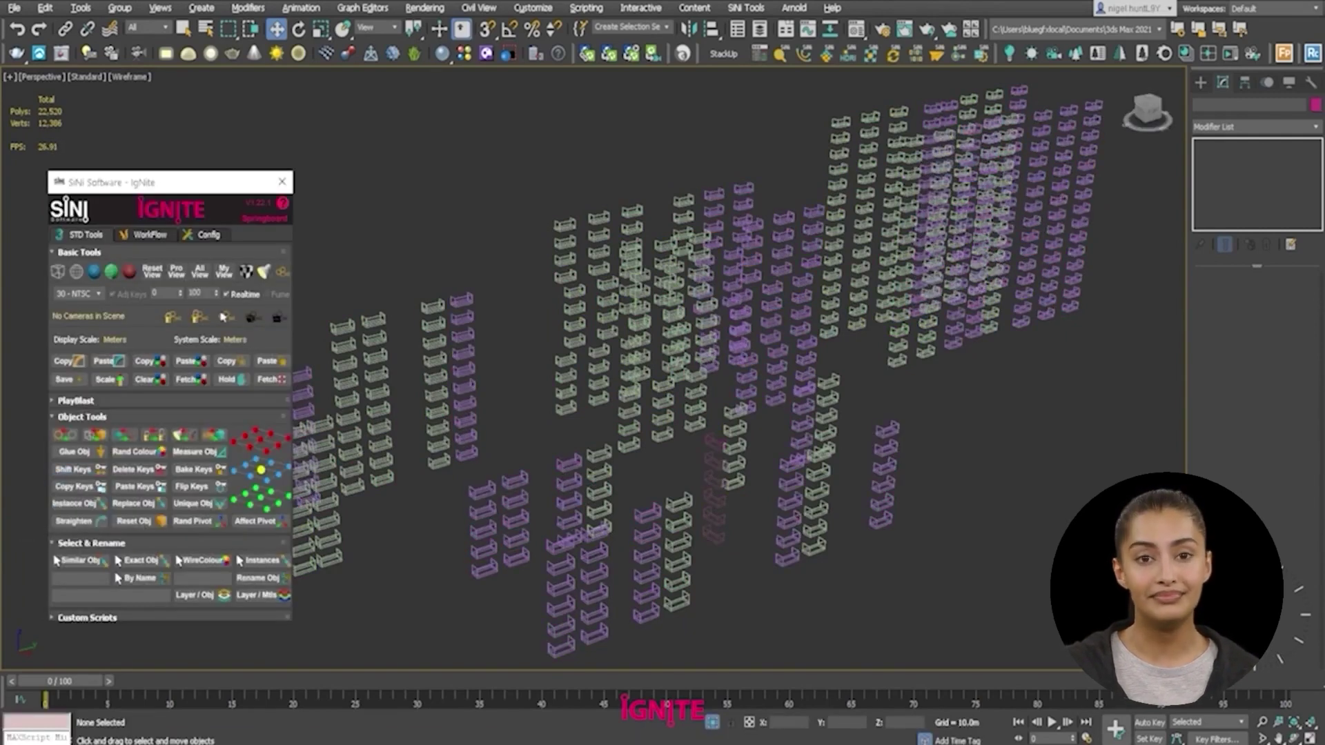
pyautogui.rightClick(494, 200)
pyautogui.click(516, 87)
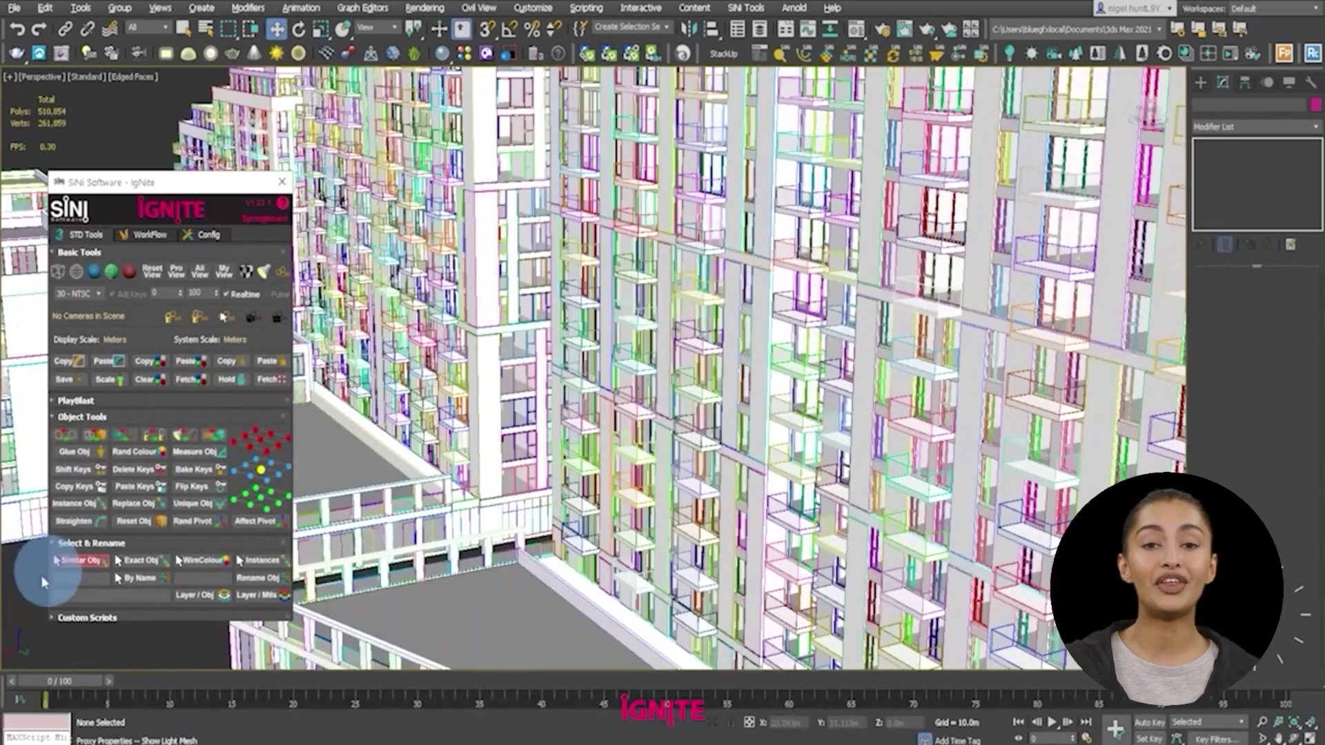
# Step: Select a rectangular balcony on the tower facade together with all its matching copies, and return to shaded display
pyautogui.click(804, 370)
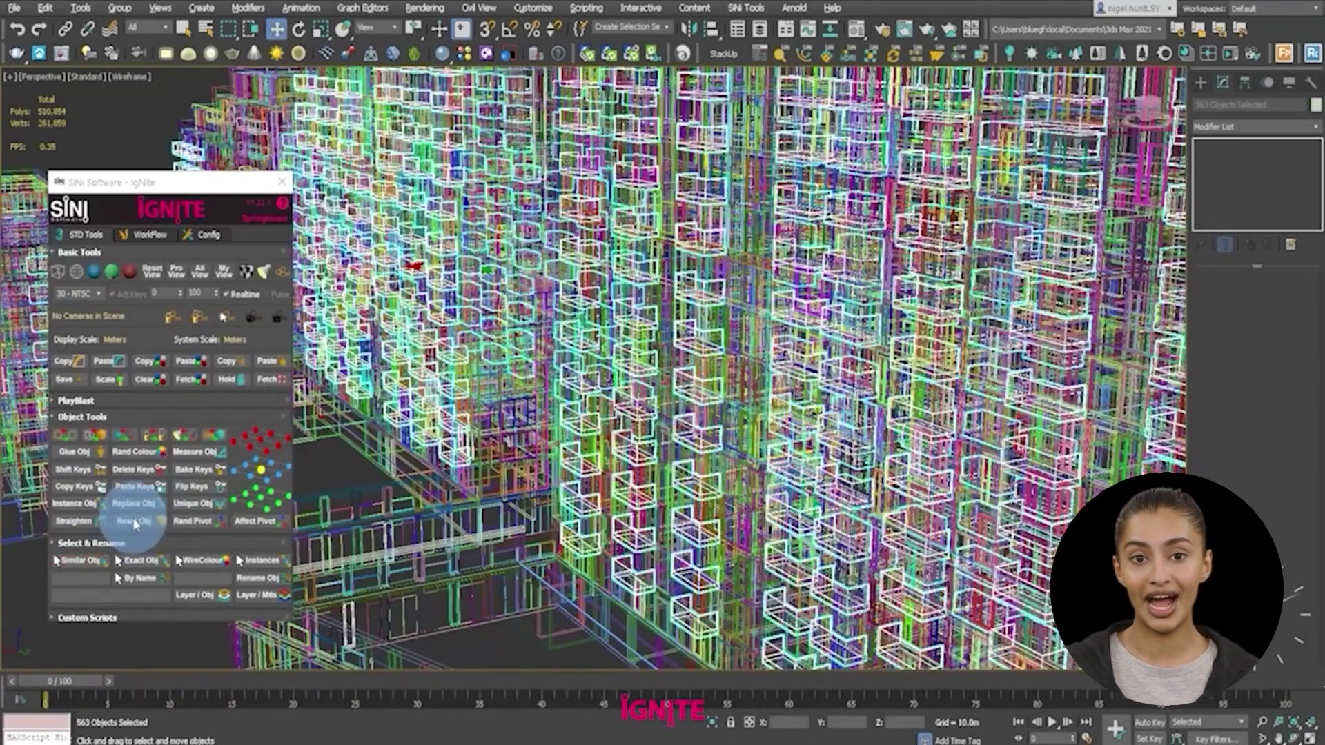
pyautogui.click(139, 523)
pyautogui.press('F3')
pyautogui.click(812, 329)
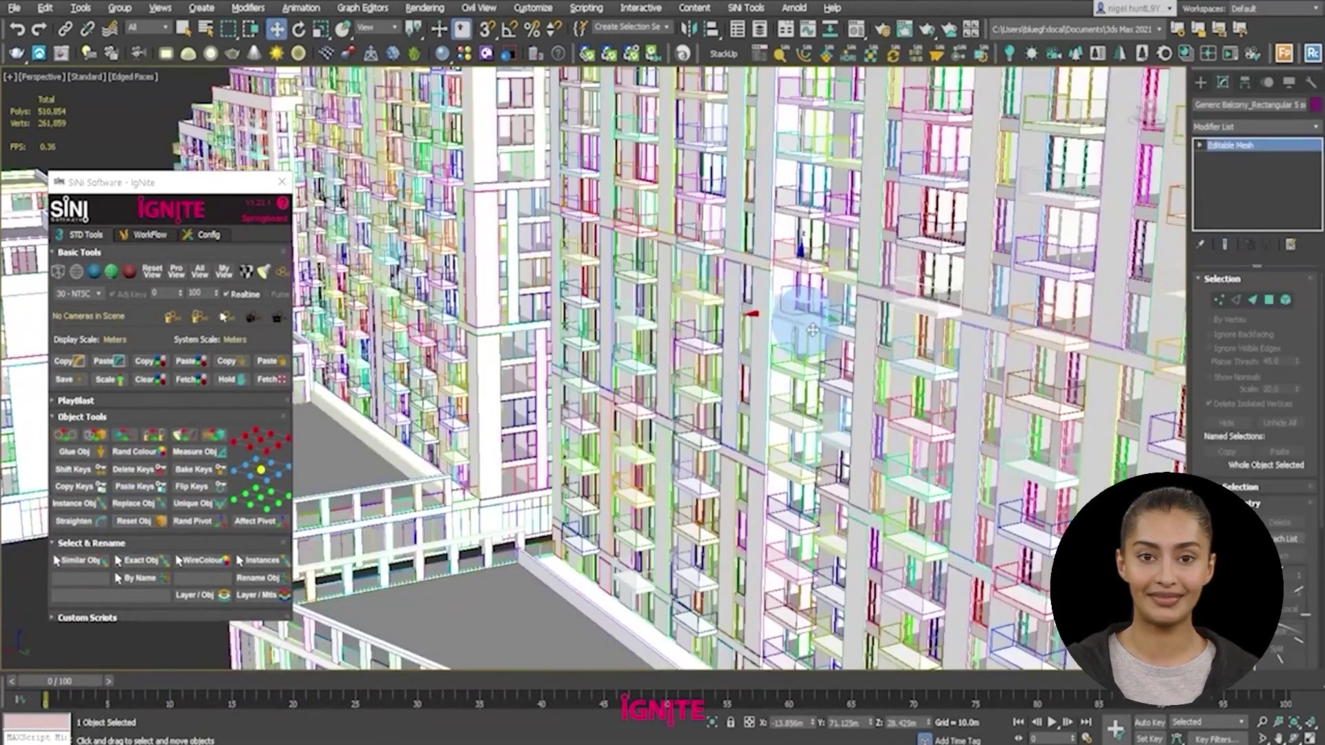
pyautogui.click(69, 559)
pyautogui.click(797, 318)
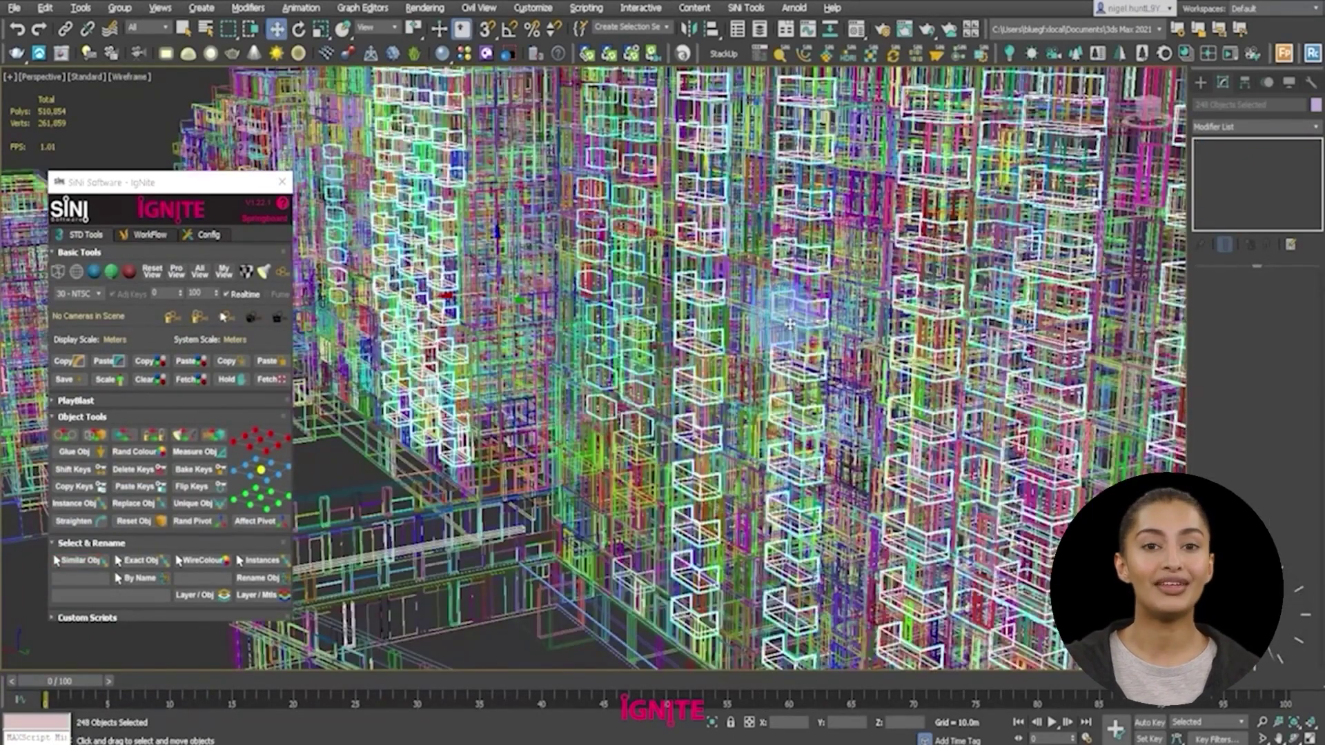
pyautogui.press('F3')
# Step: Create bounding-box Corona proxies from the selected balconies in D:\Delete\Test, with All Instances and Instance Similar enabled
pyautogui.scroll(5, 694, 361)
pyautogui.click(143, 235)
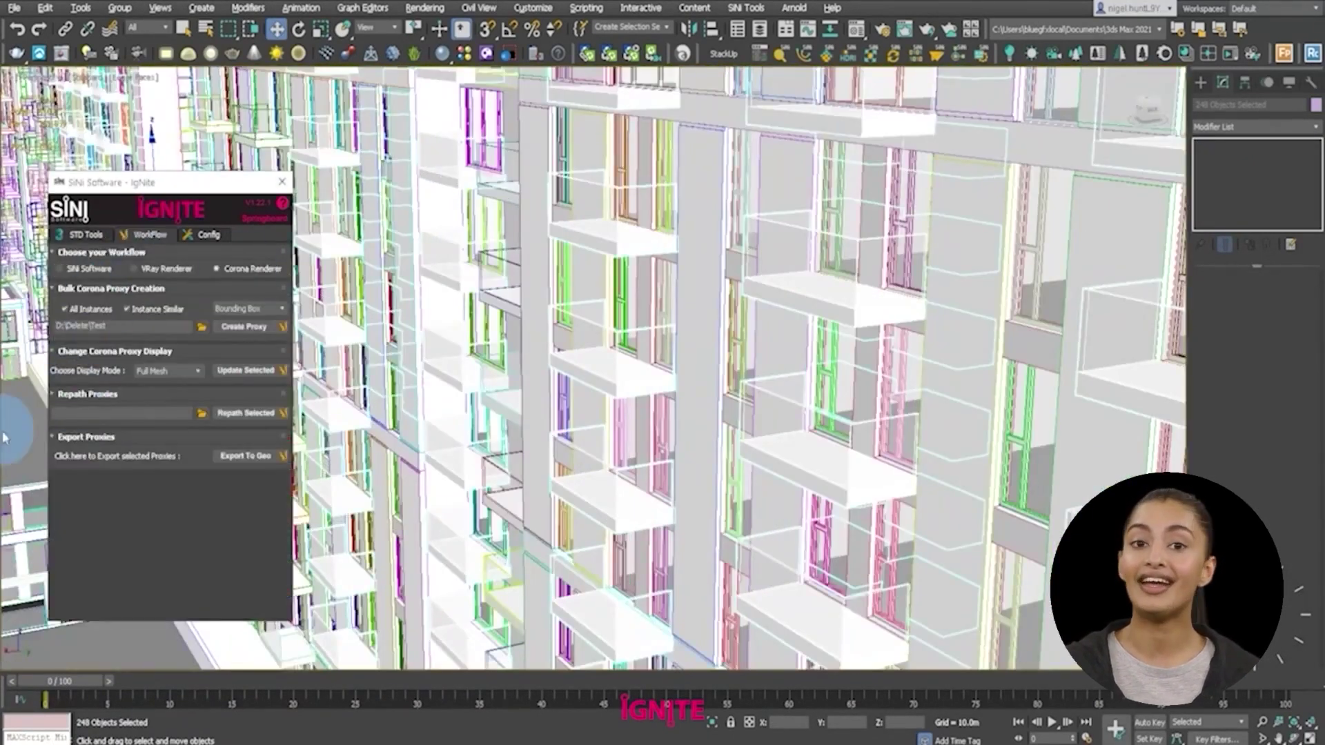
pyautogui.click(243, 327)
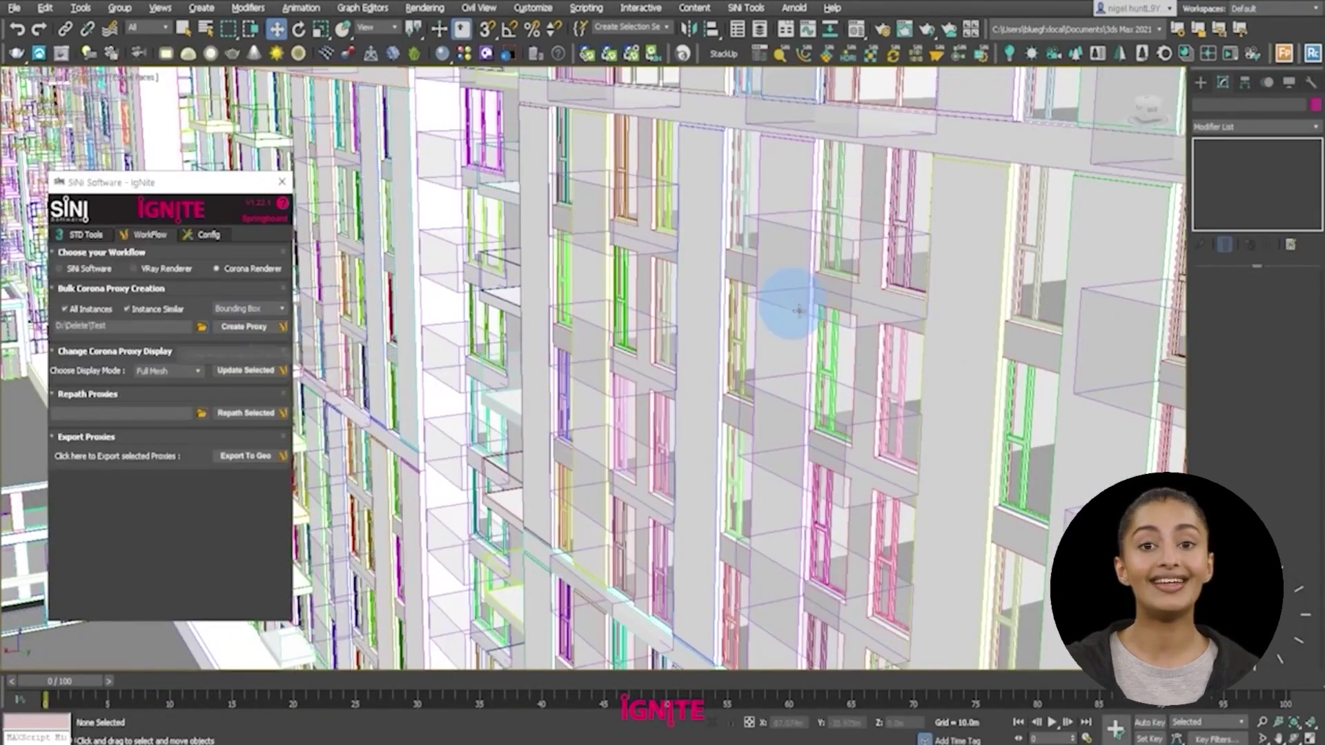
# Step: Select one of the balcony Corona proxies on the facade and export it back to geometry
pyautogui.click(798, 310)
pyautogui.click(1257, 195)
pyautogui.click(600, 464)
pyautogui.click(1147, 281)
pyautogui.click(618, 392)
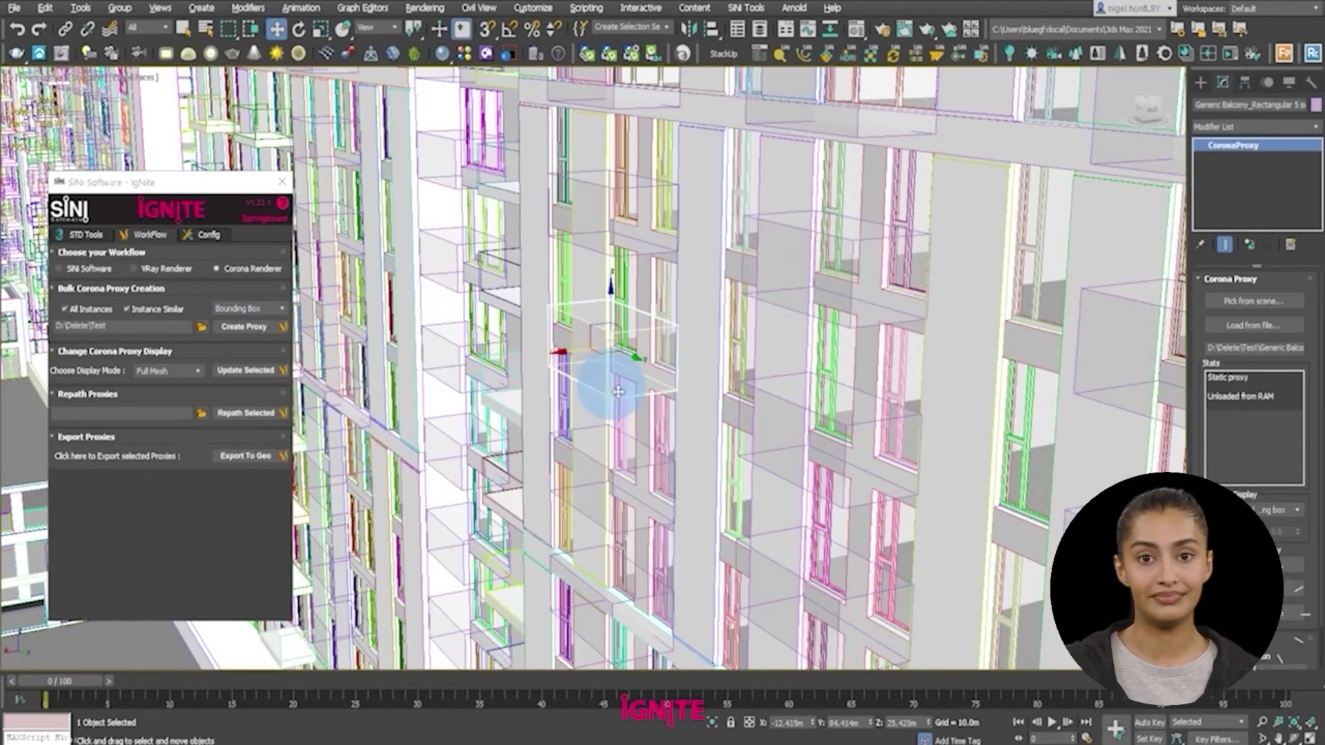
pyautogui.click(249, 456)
pyautogui.click(639, 400)
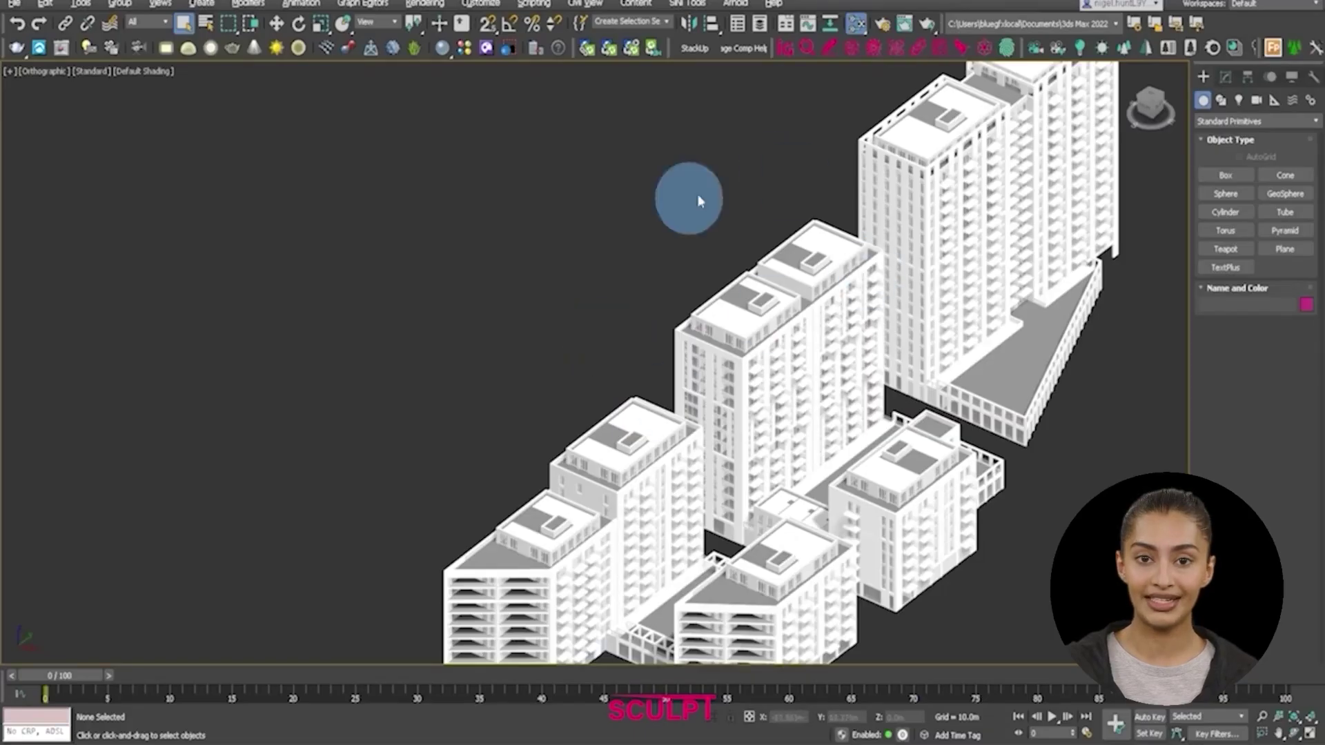
# Step: Select every object in the building model and attach them all into a single object with Sculpt
pyautogui.hotkey('ctrl', 'a')
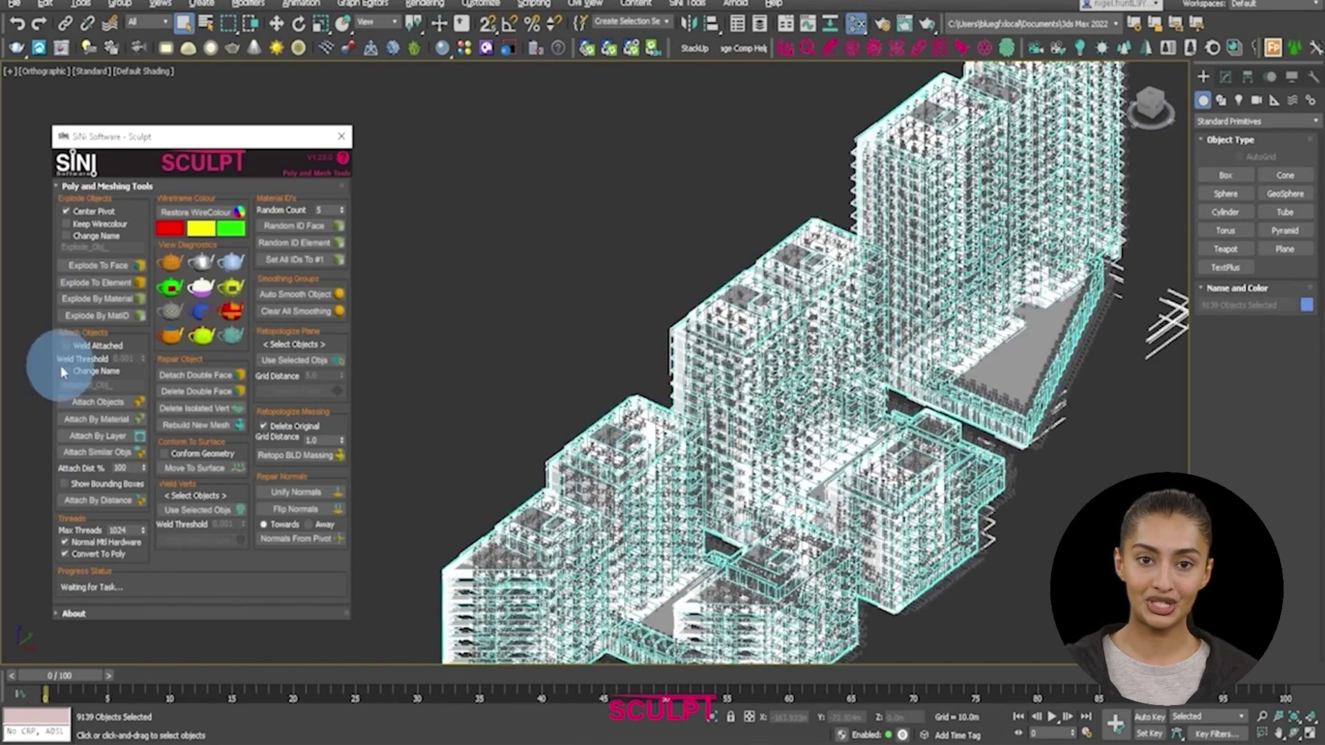
pyautogui.click(92, 403)
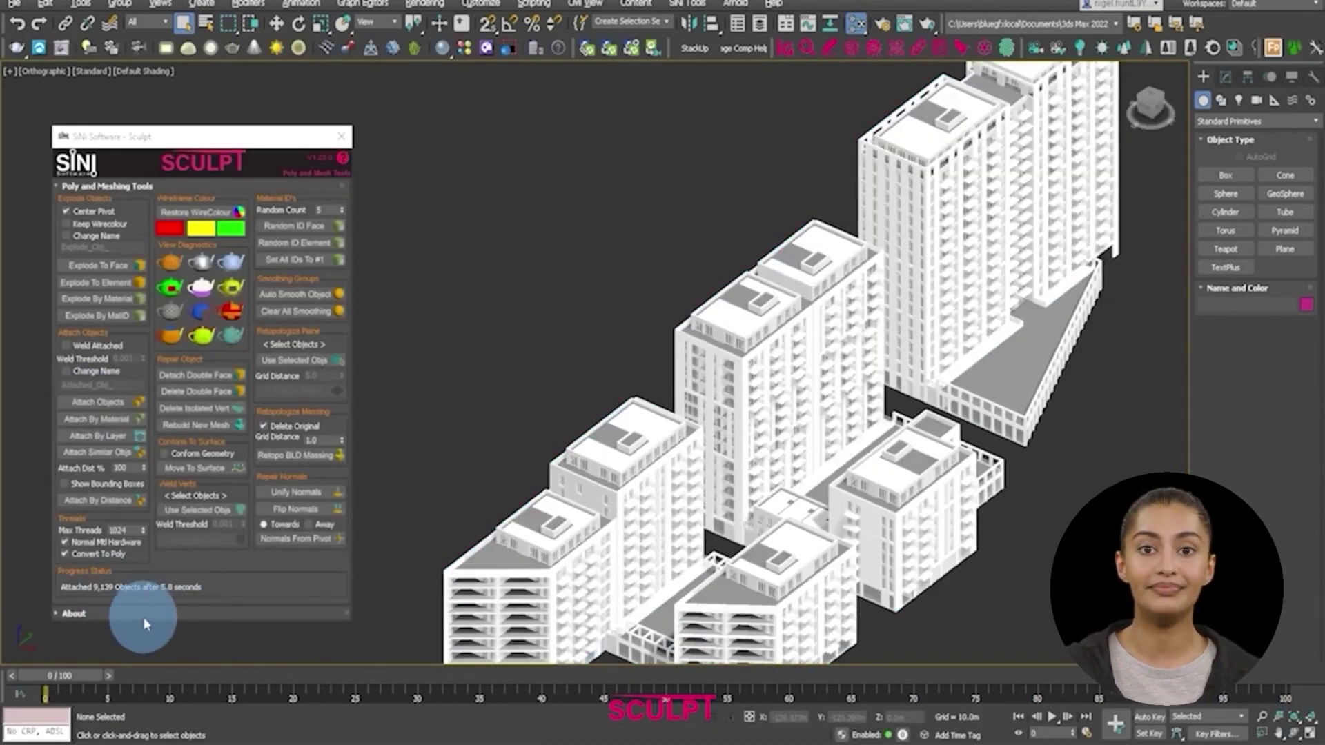
# Step: Run the double face repair on the attached building model and explode it into separate elements
pyautogui.click(626, 411)
pyautogui.click(195, 514)
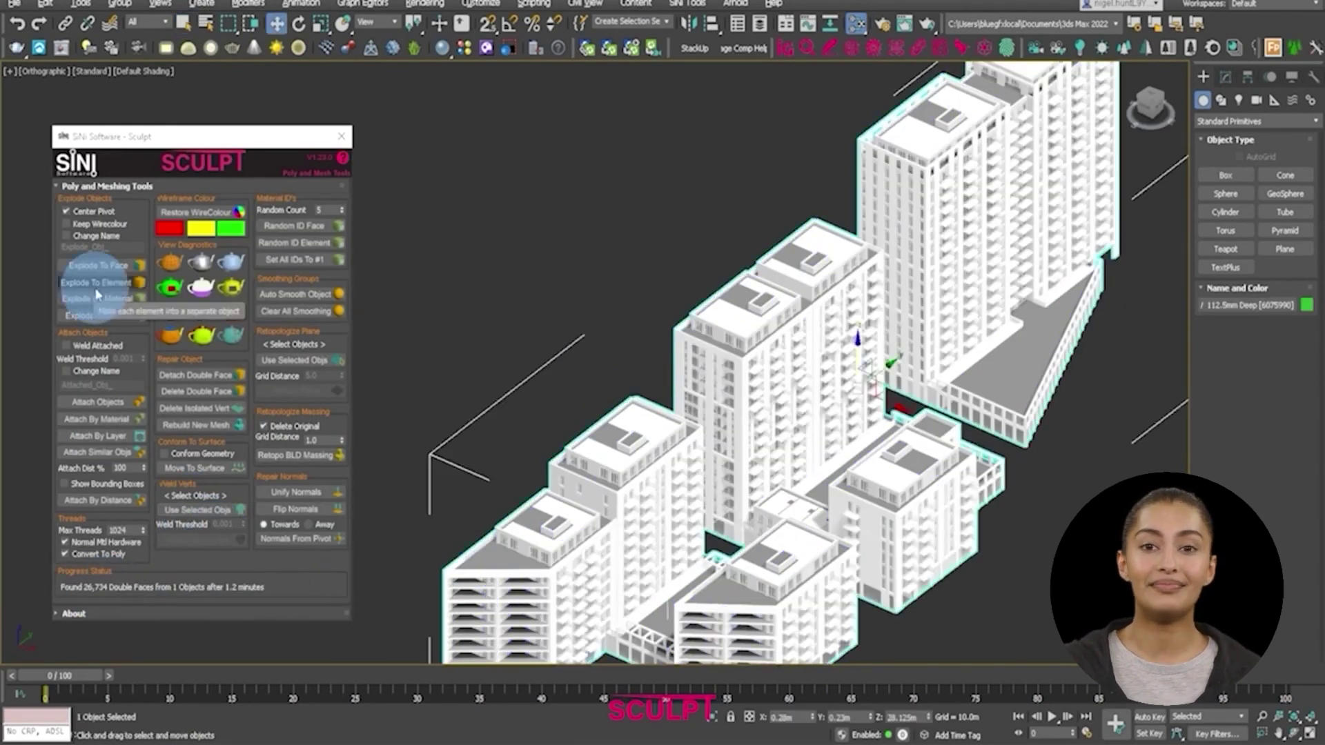
pyautogui.click(99, 299)
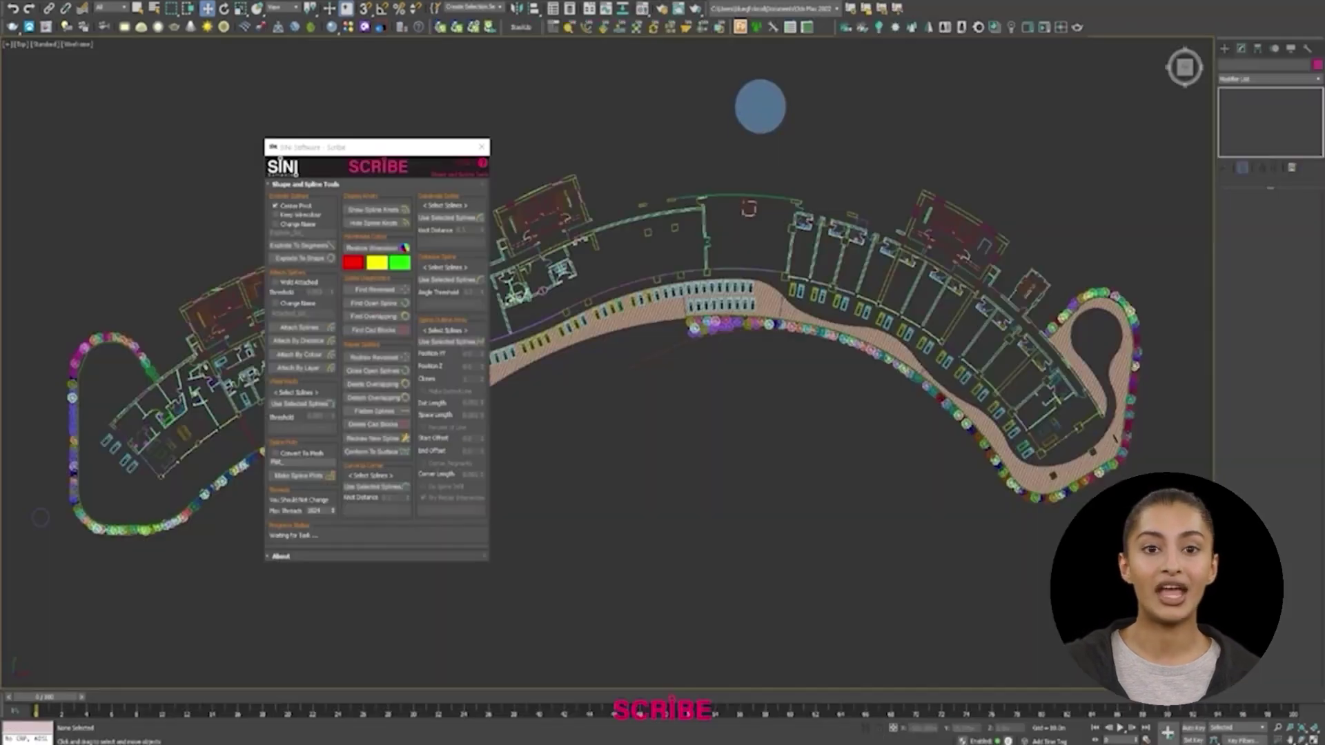
# Step: Delete the CAD blocks from the site plan splines with Scribe and detach the overlapping segments
pyautogui.click(657, 207)
pyautogui.click(371, 425)
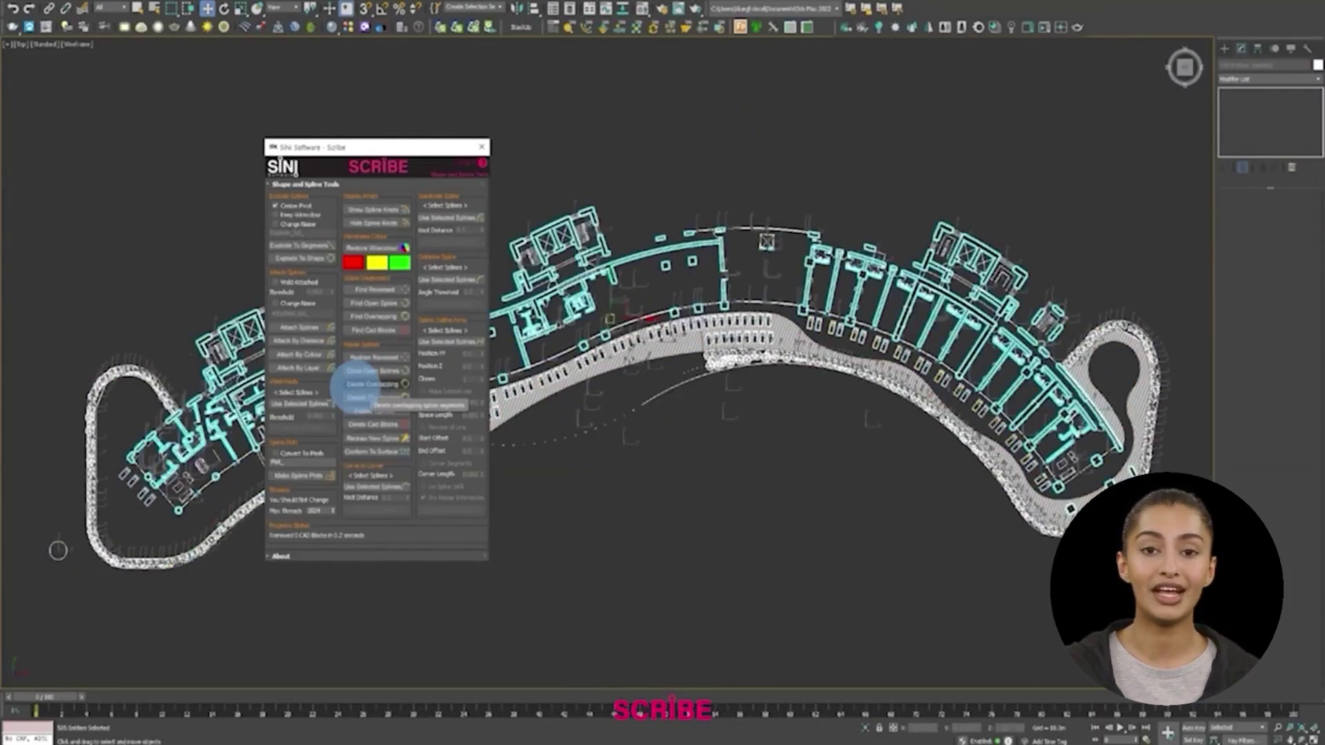
pyautogui.click(362, 397)
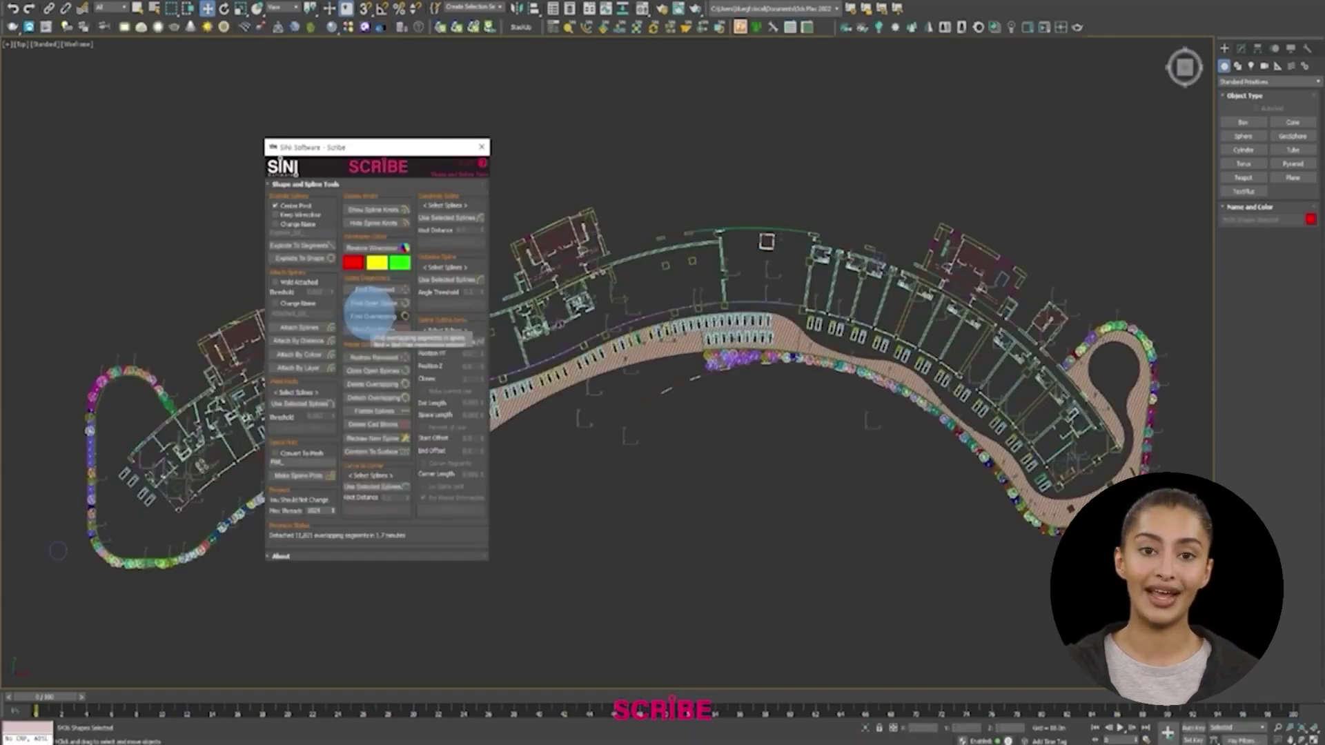
# Step: Move the detached overlapping segments down, clear of the curved site plan
pyautogui.rightClick(720, 370)
pyautogui.click(739, 388)
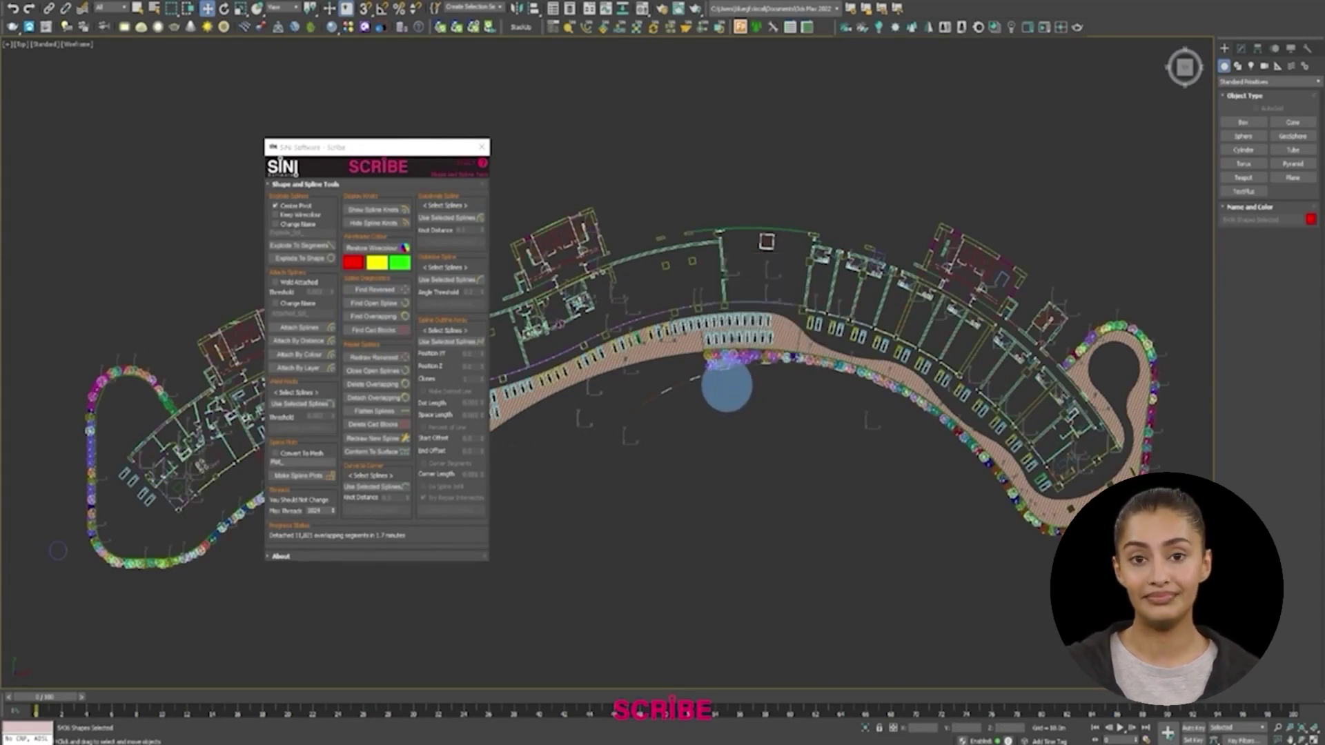
pyautogui.moveTo(632, 430); pyautogui.dragTo(603, 621)
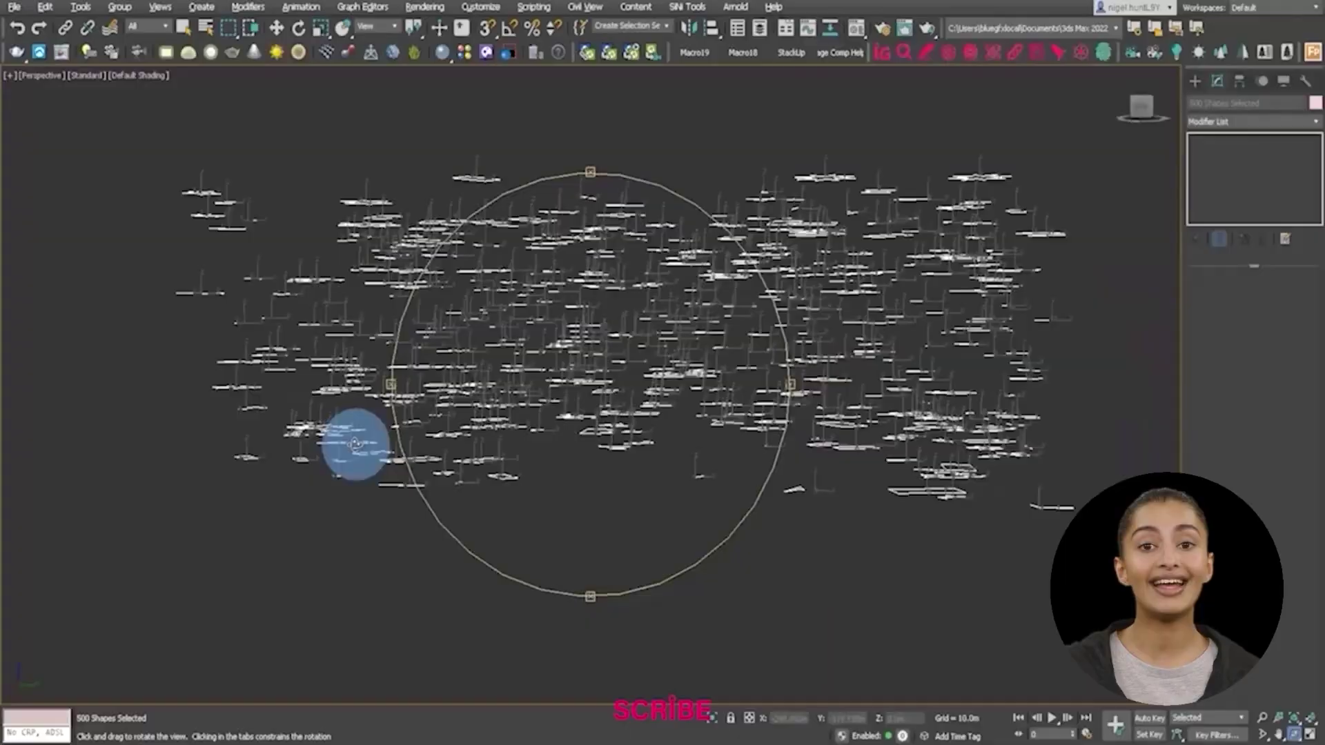
# Step: Flatten the 500 selected spline shapes onto one level with Scribe and check them in perspective
pyautogui.moveTo(350, 444); pyautogui.dragTo(401, 455)
pyautogui.rightClick(159, 333)
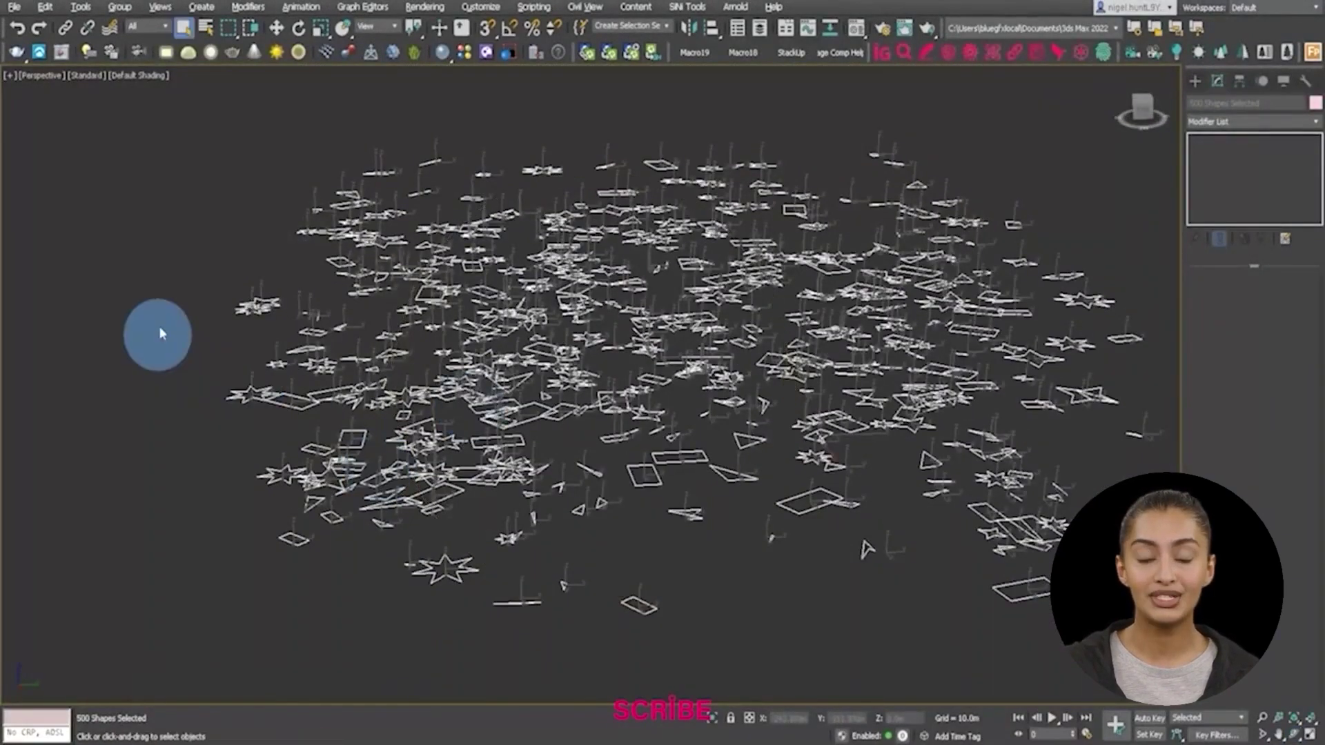
pyautogui.click(926, 57)
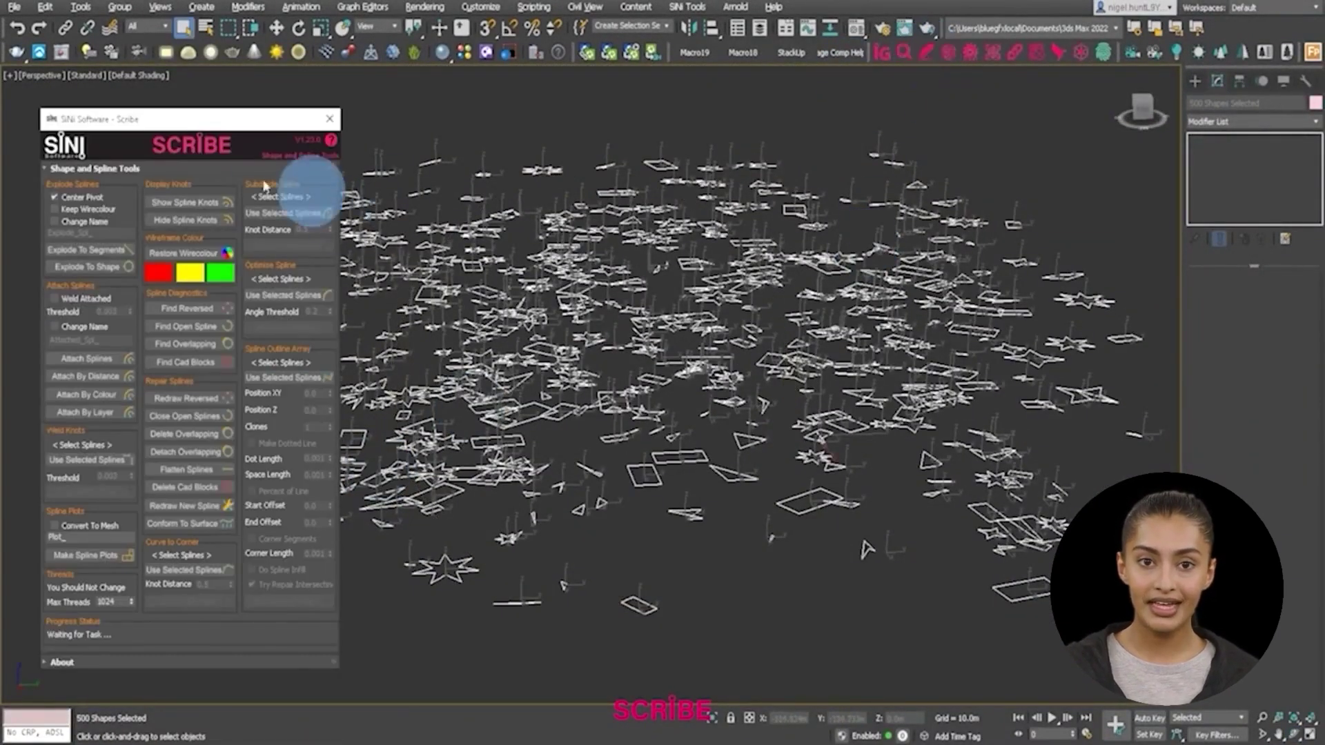
pyautogui.click(197, 474)
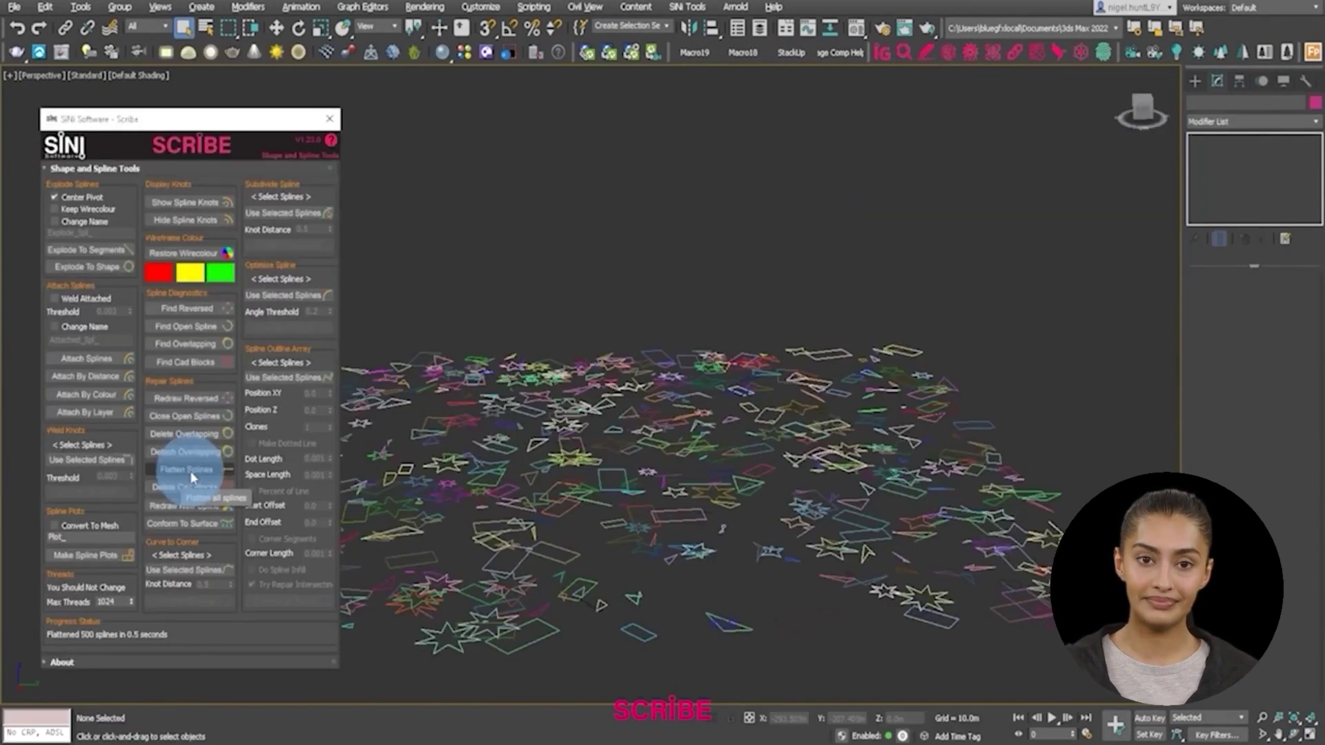
pyautogui.moveTo(607, 442)
pyautogui.keyDown('alt'); pyautogui.mouseDown(button='middle')
pyautogui.moveTo(627, 467)
pyautogui.moveTo(600, 453)
pyautogui.mouseUp(button='middle'); pyautogui.keyUp('alt')
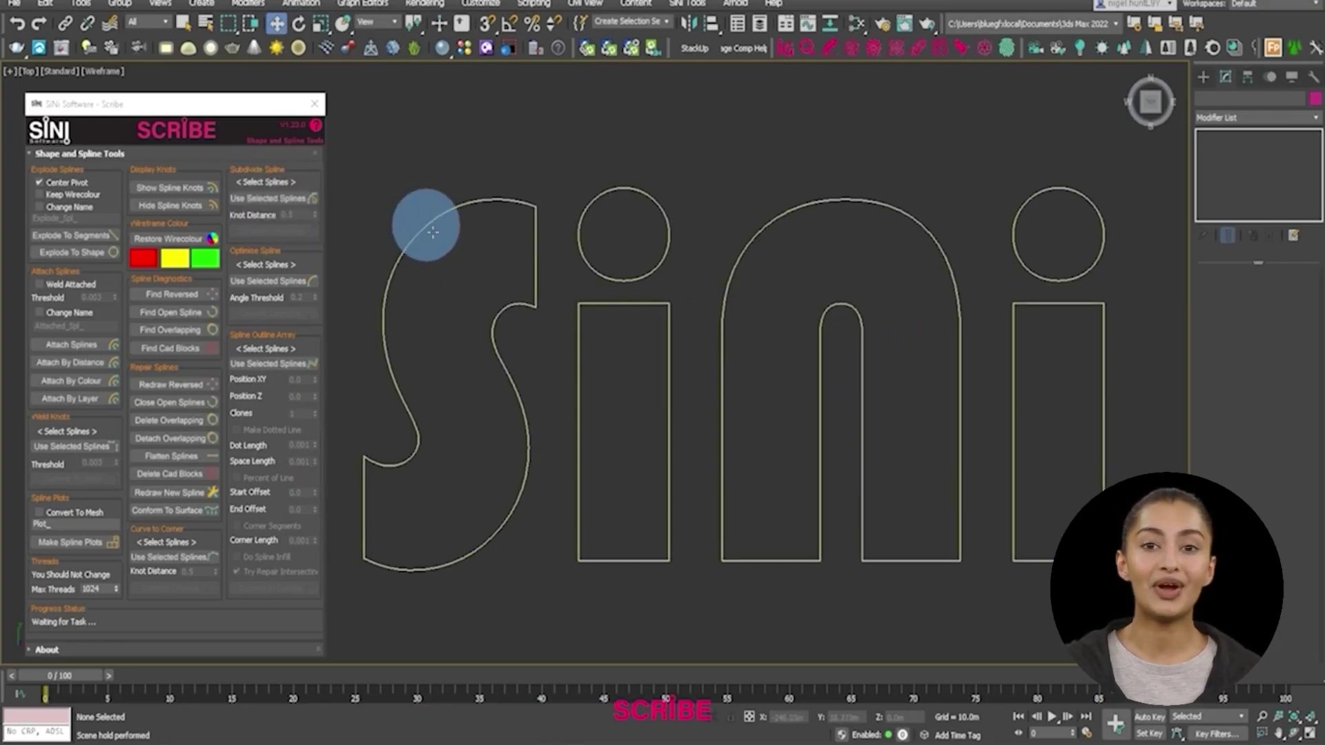
# Step: Subdivide the sini lettering spline with Scribe at a knot distance of 0.5, inspect the knots, and adjust the knot distance
pyautogui.click(423, 225)
pyautogui.click(289, 202)
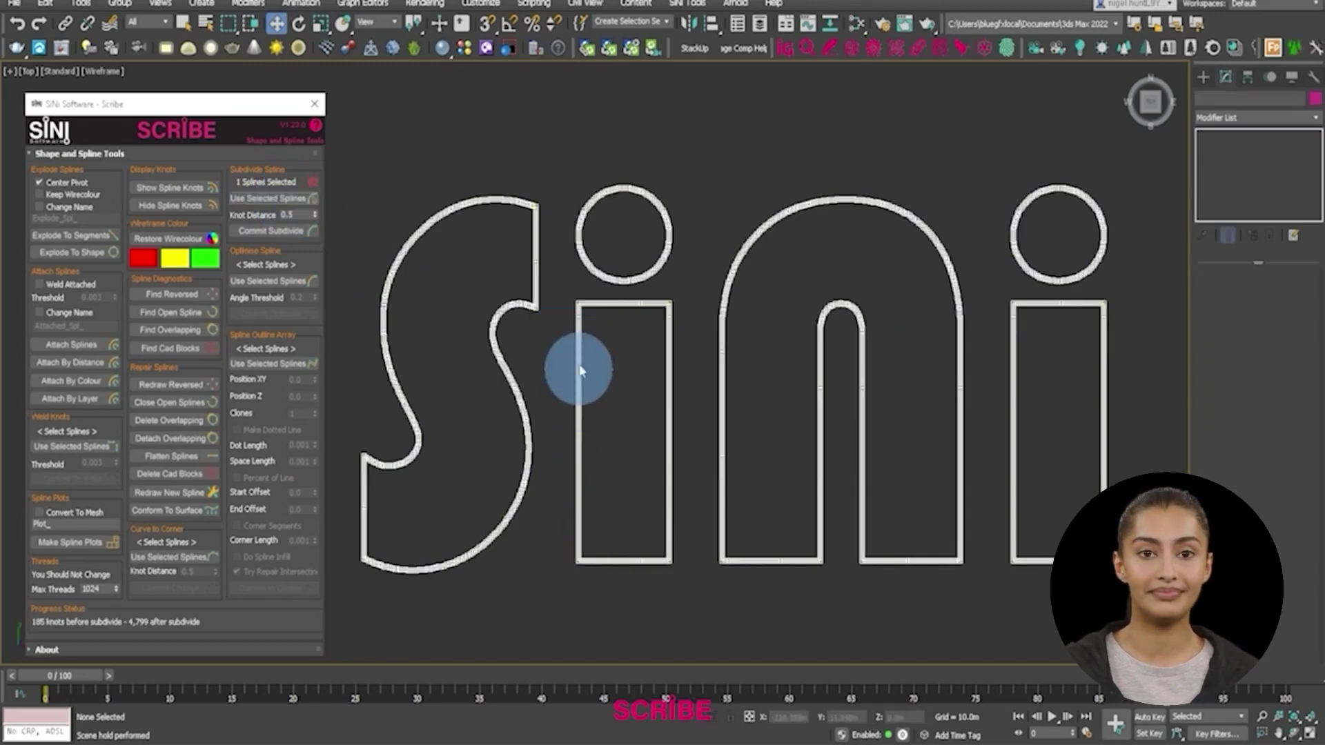
pyautogui.scroll(10, 489, 218)
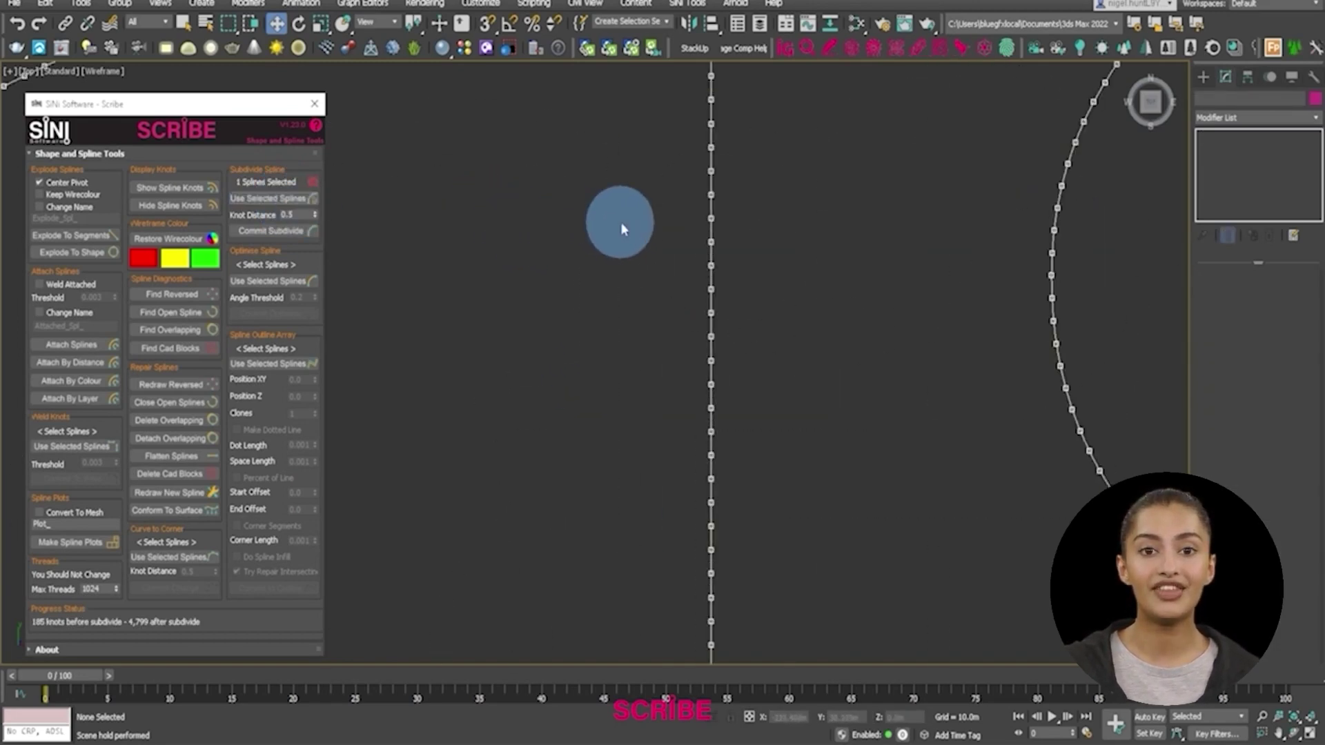
pyautogui.scroll(-5, 489, 371)
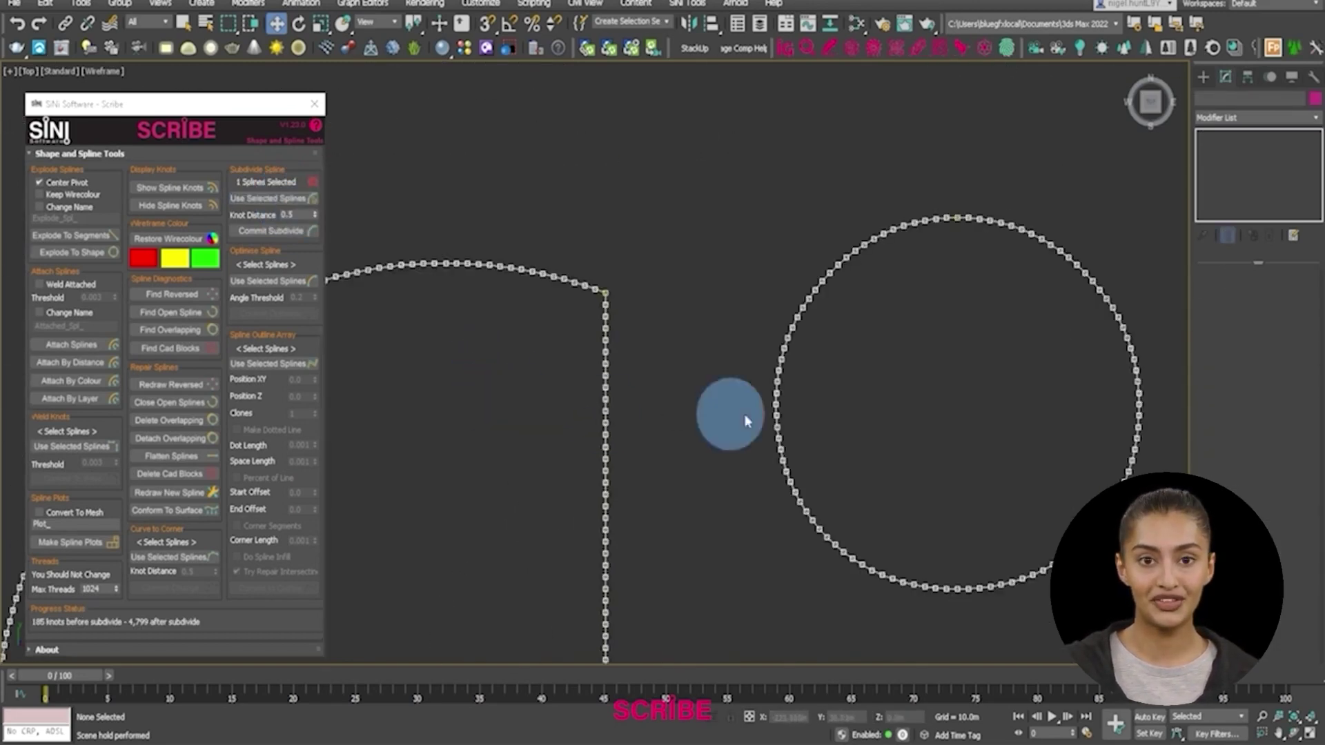
pyautogui.moveTo(794, 406); pyautogui.dragTo(574, 403, button='middle')
pyautogui.scroll(2, 570, 402)
pyautogui.moveTo(720, 396); pyautogui.dragTo(628, 367, button='middle')
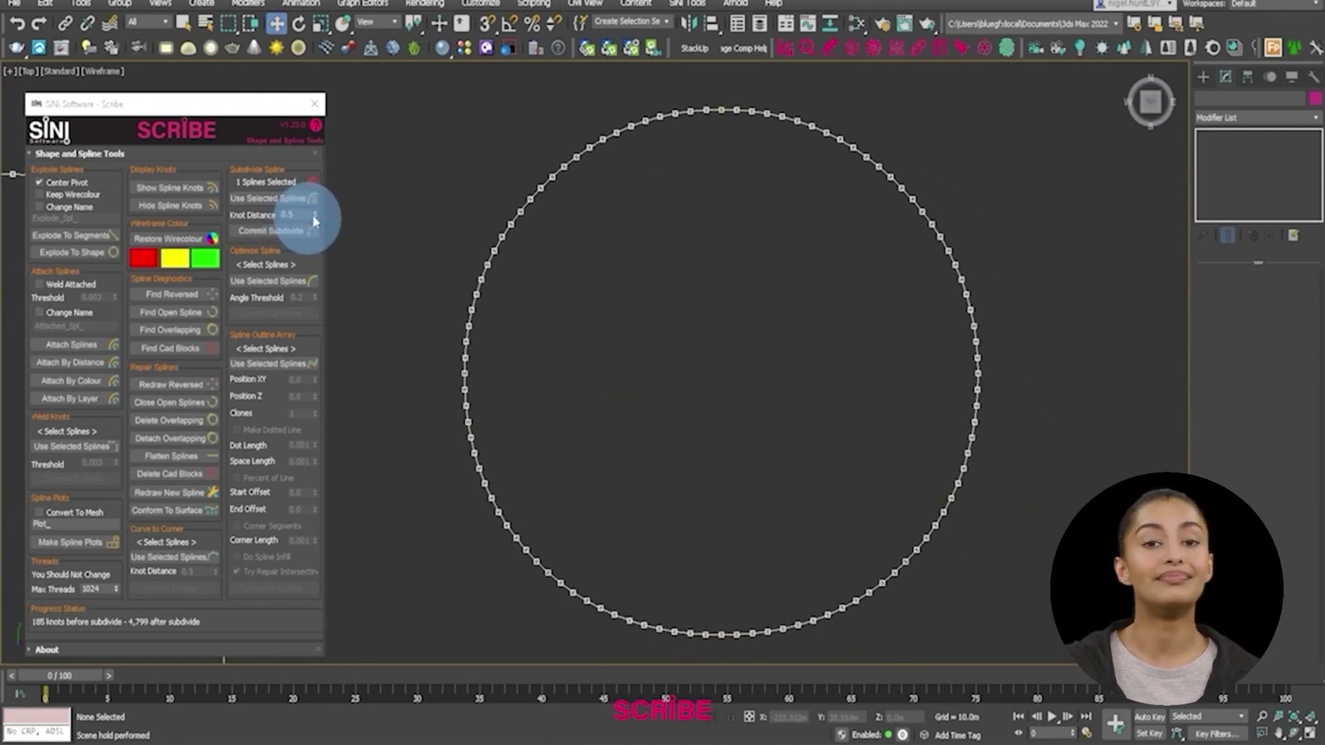
pyautogui.moveTo(316, 221); pyautogui.dragTo(311, 105)
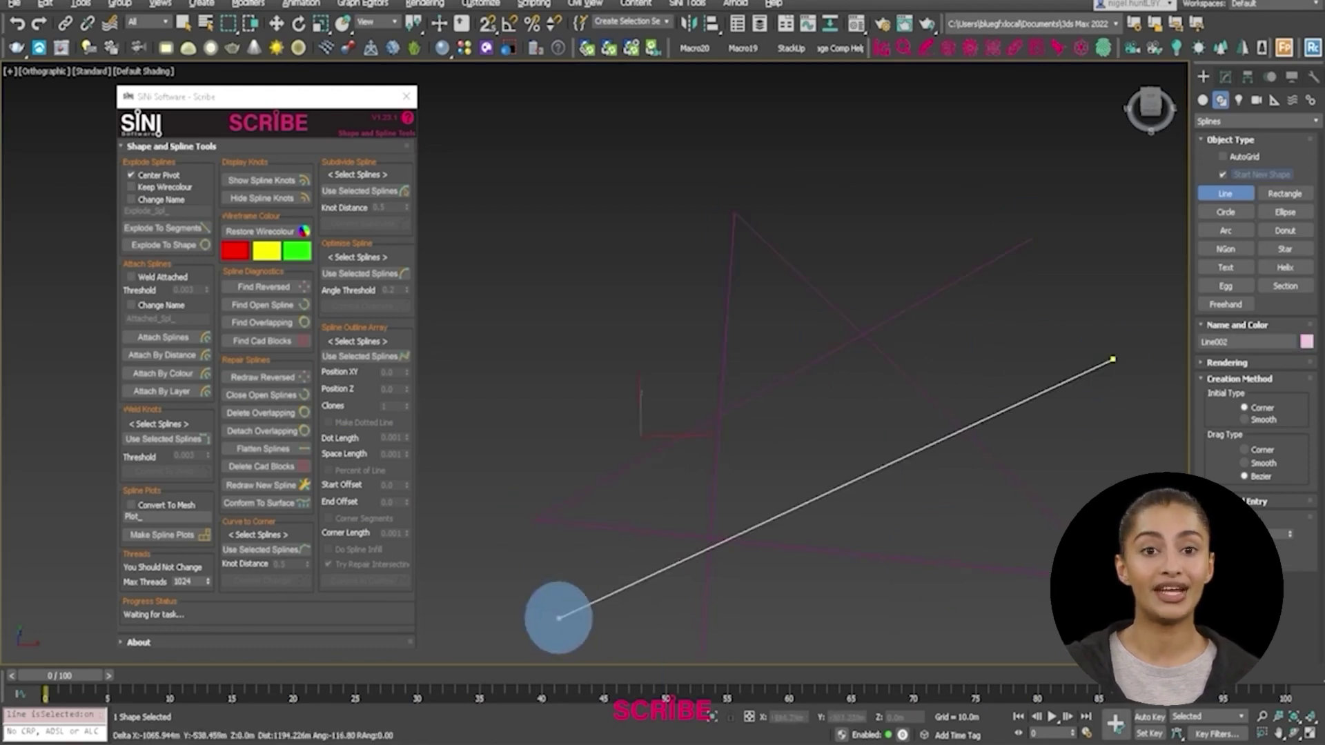
# Step: Draw a long near-vertical line, a curved line and a short line crossing their upper ends over the existing splines
pyautogui.click(894, 635)
pyautogui.click(939, 164)
pyautogui.rightClick(877, 170)
pyautogui.click(674, 331)
pyautogui.click(872, 219)
pyautogui.rightClick(873, 220)
pyautogui.click(946, 241)
pyautogui.click(838, 223)
pyautogui.rightClick(838, 223)
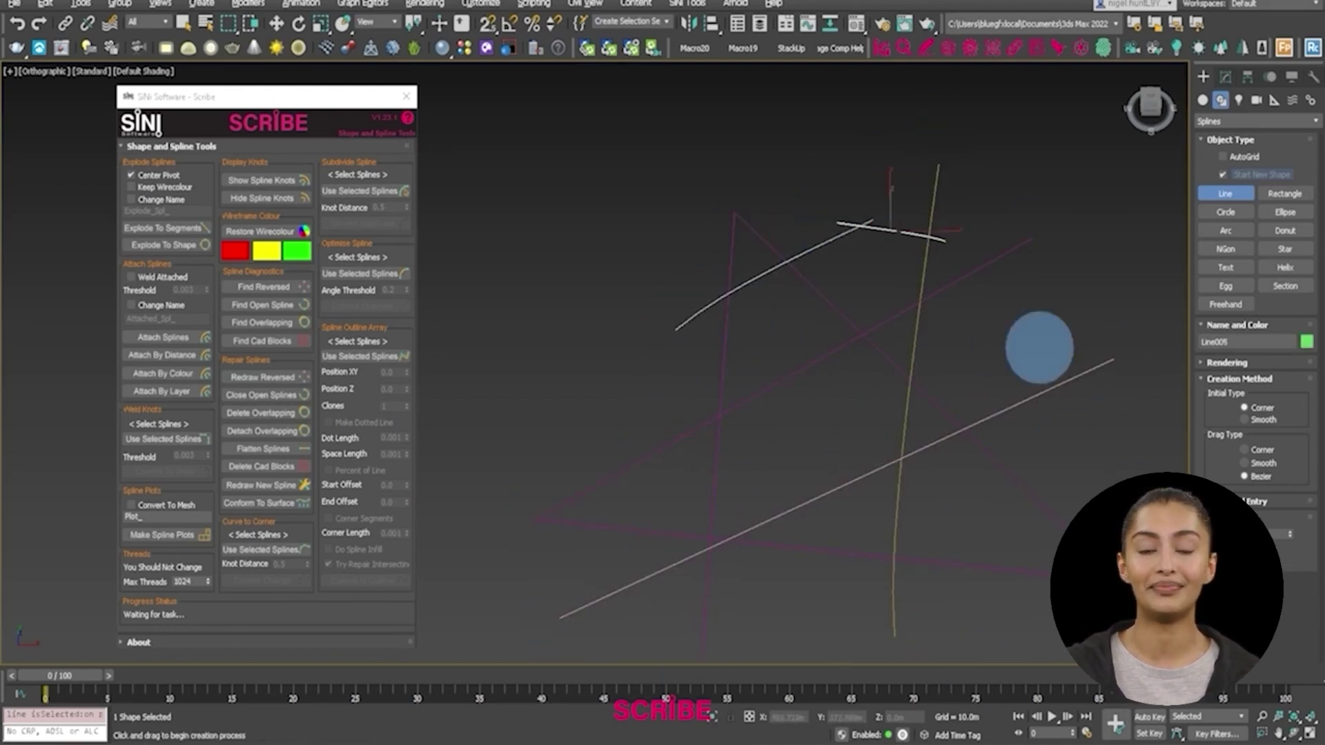
# Step: Select all five crossing spline shapes and generate closed spline plots from them with Scribe
pyautogui.scroll(-3, 668, 348)
pyautogui.scroll(2, 770, 431)
pyautogui.rightClick(456, 103)
pyautogui.moveTo(455, 98); pyautogui.dragTo(1104, 607)
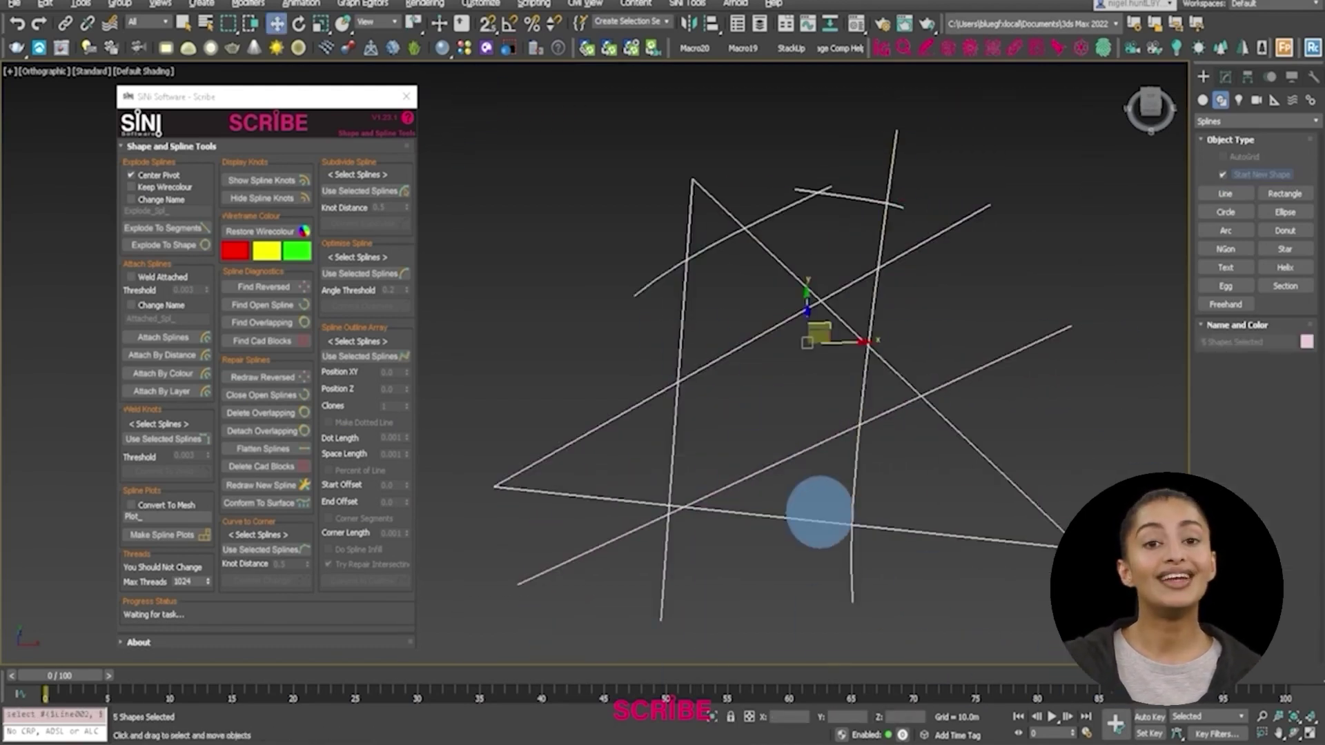
pyautogui.click(163, 535)
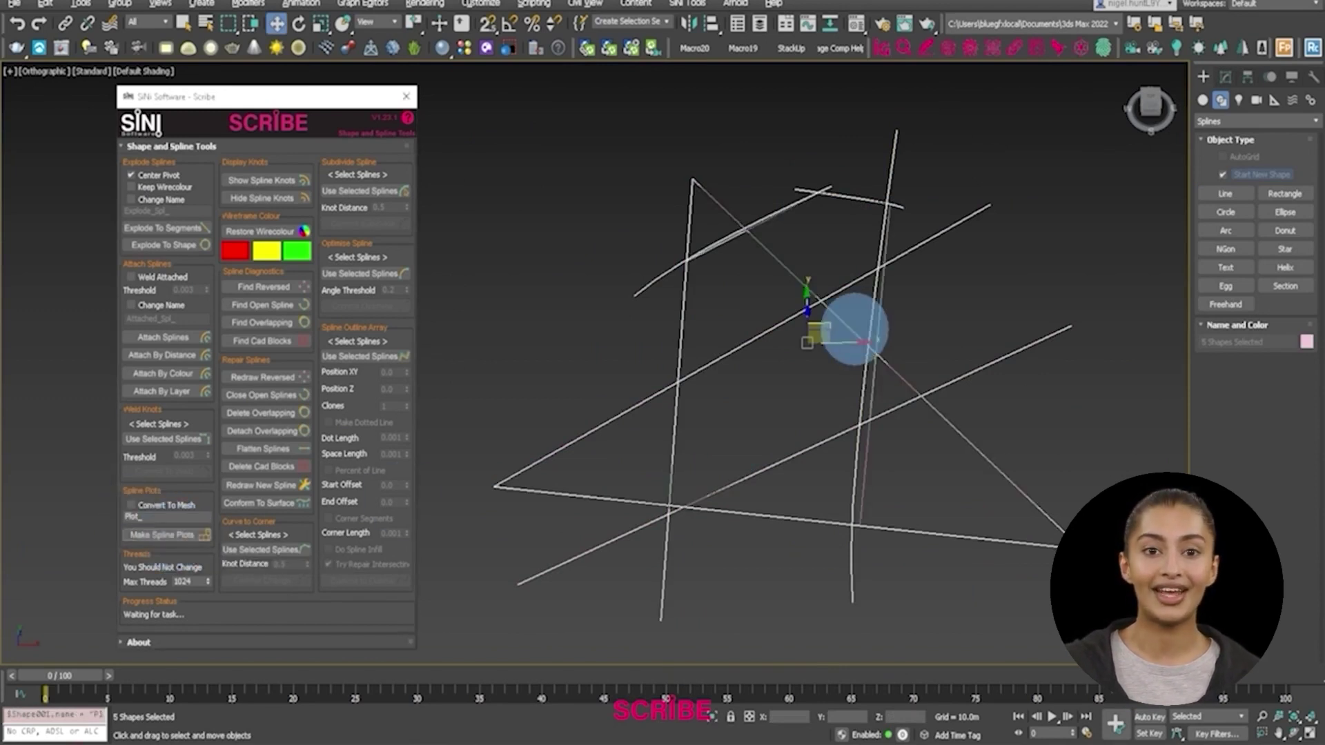
# Step: Move a small triangular plot out of the crossing lines to inspect it and undo the move
pyautogui.rightClick(883, 321)
pyautogui.click(898, 332)
pyautogui.moveTo(863, 291); pyautogui.dragTo(925, 260)
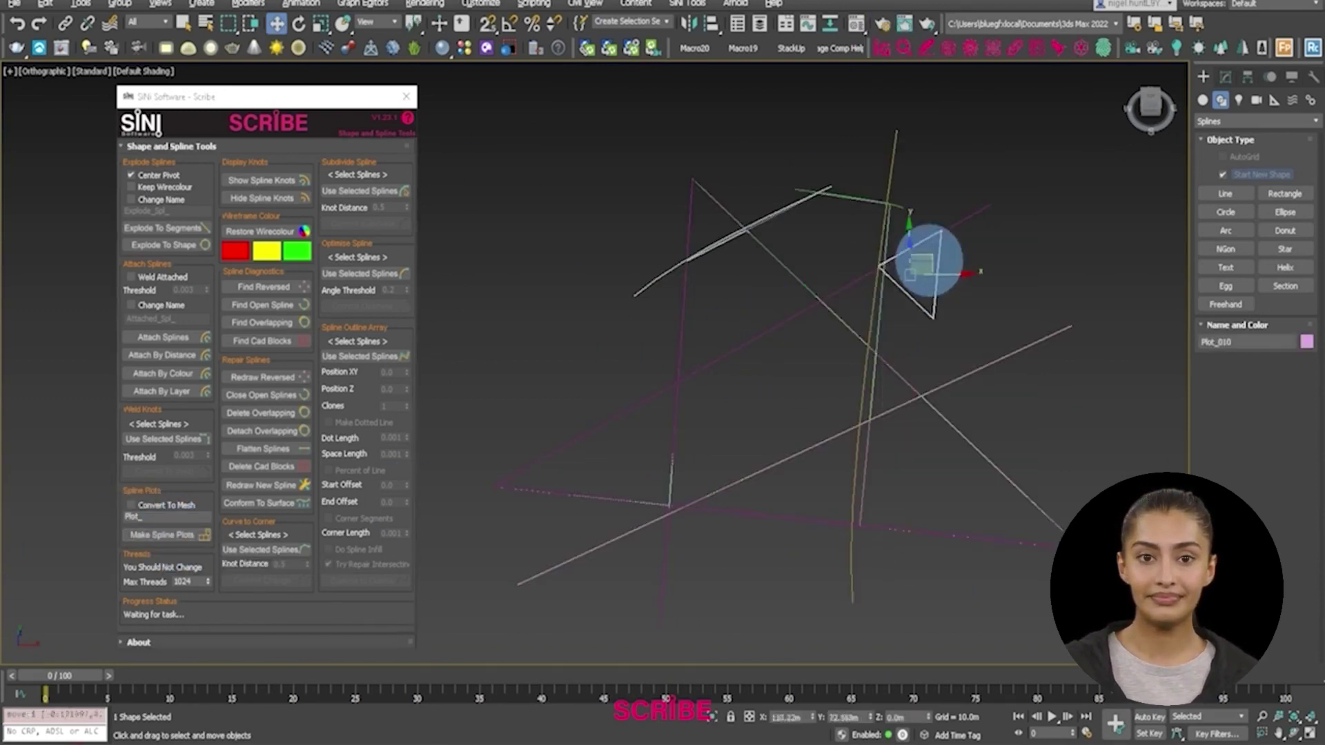
pyautogui.hotkey('ctrl', 'z')
# Step: Select all the generated plots with Ignite's similar objects selection and apply an Extrude modifier to them
pyautogui.click(822, 196)
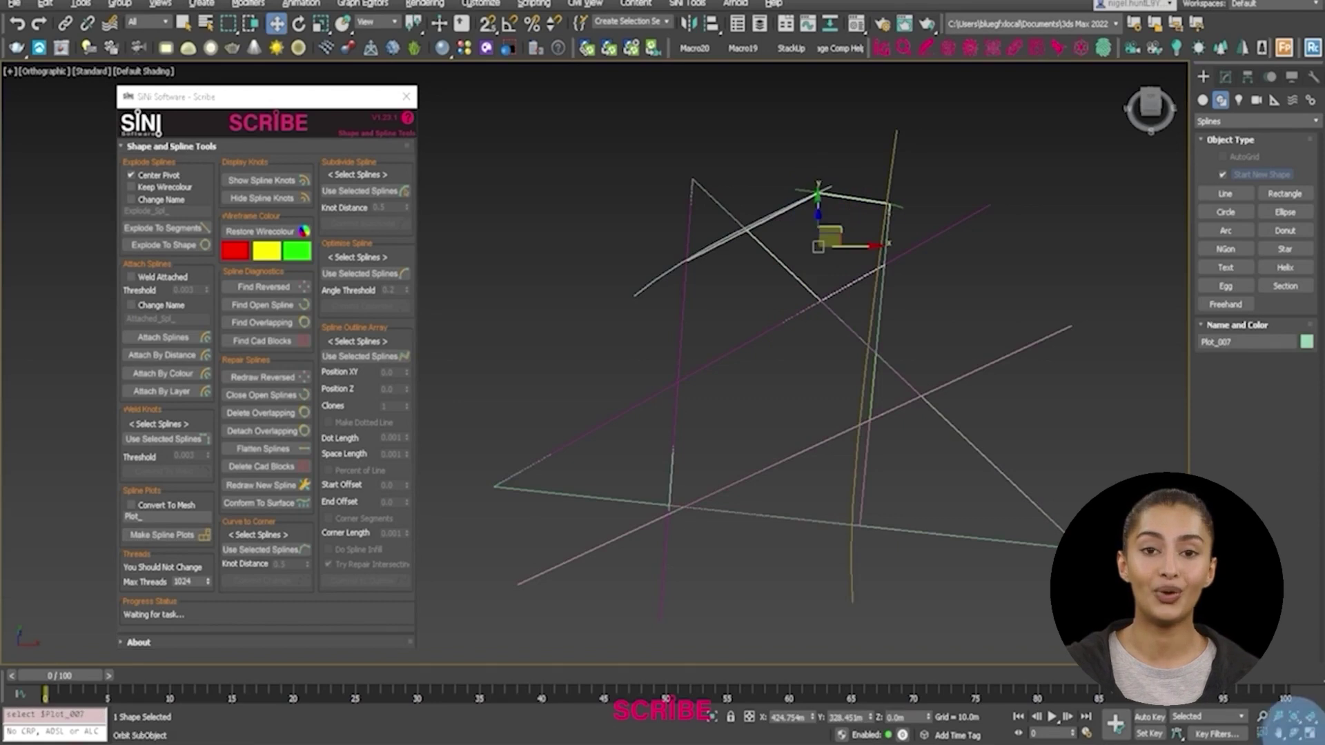
pyautogui.click(882, 47)
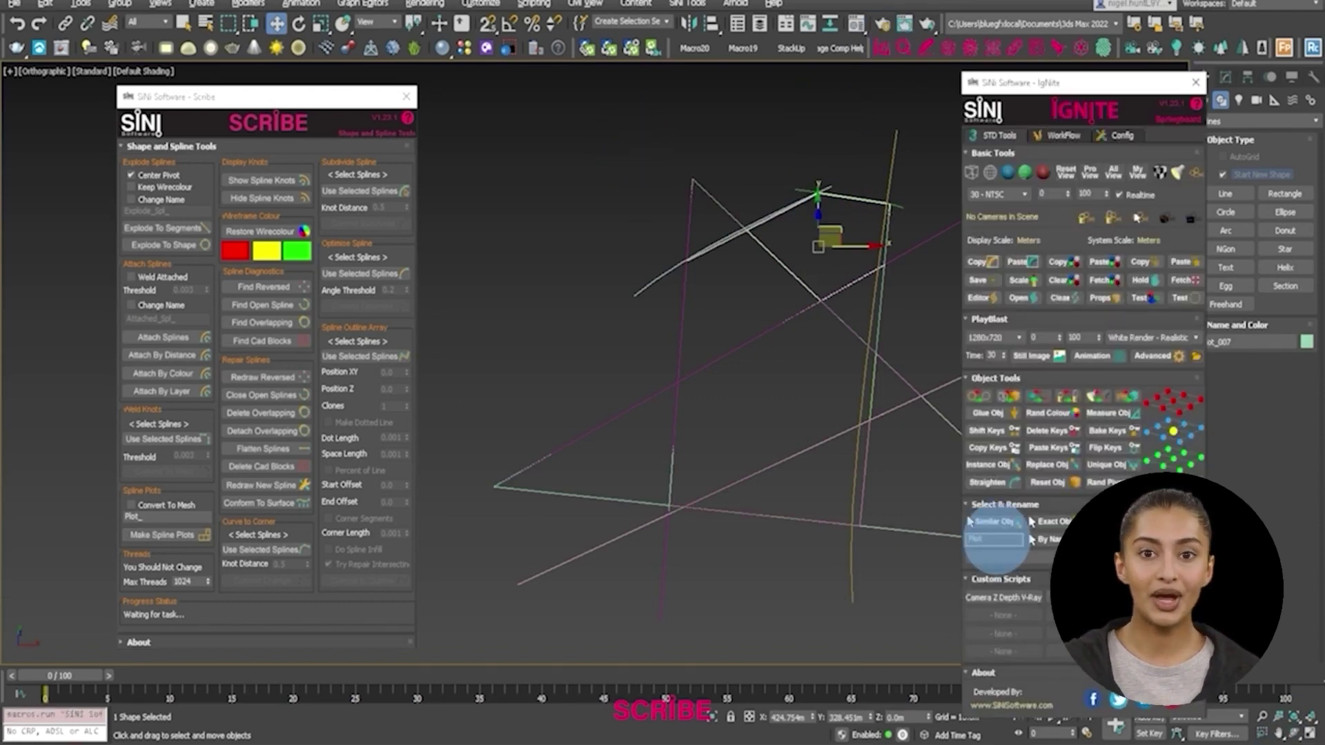
pyautogui.click(1021, 521)
pyautogui.click(1195, 81)
pyautogui.click(1225, 78)
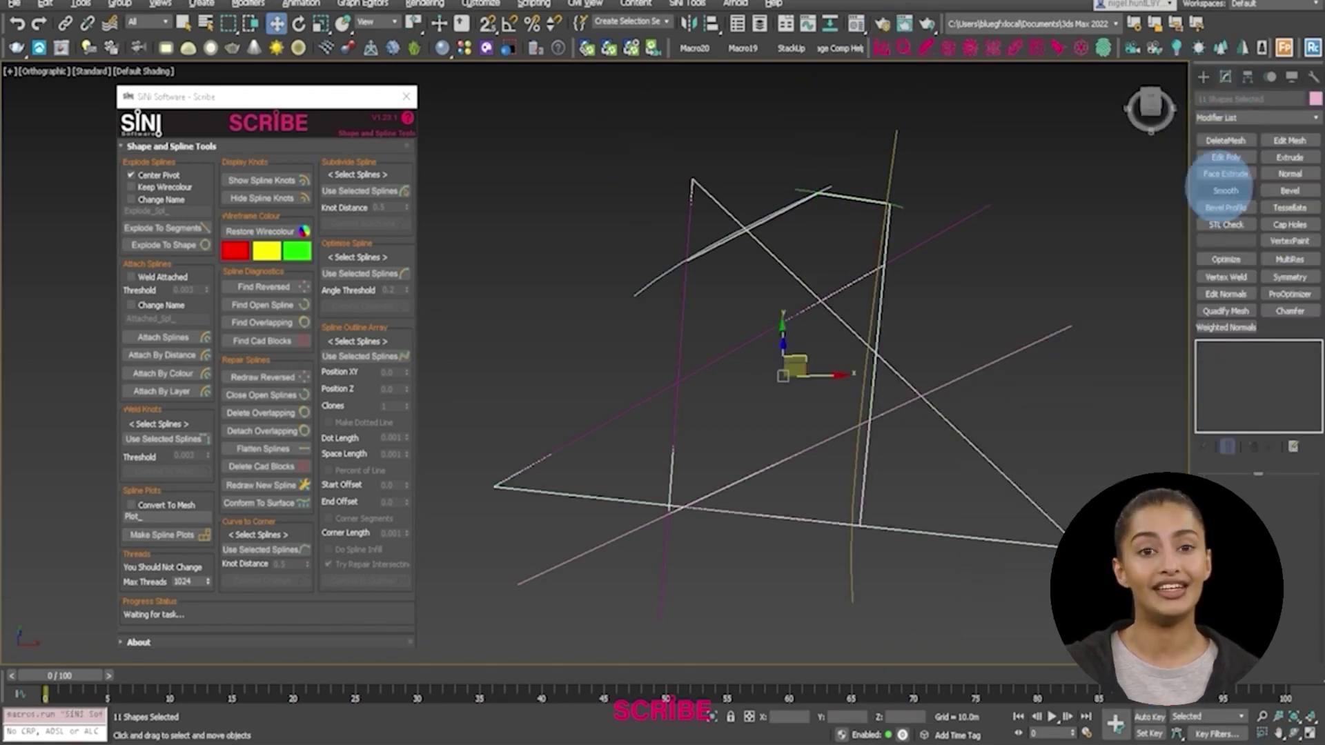
pyautogui.click(1289, 158)
# Step: Move the large overall outline extrusion off the other plots and delete it
pyautogui.click(975, 496)
pyautogui.moveTo(776, 303); pyautogui.dragTo(760, 381)
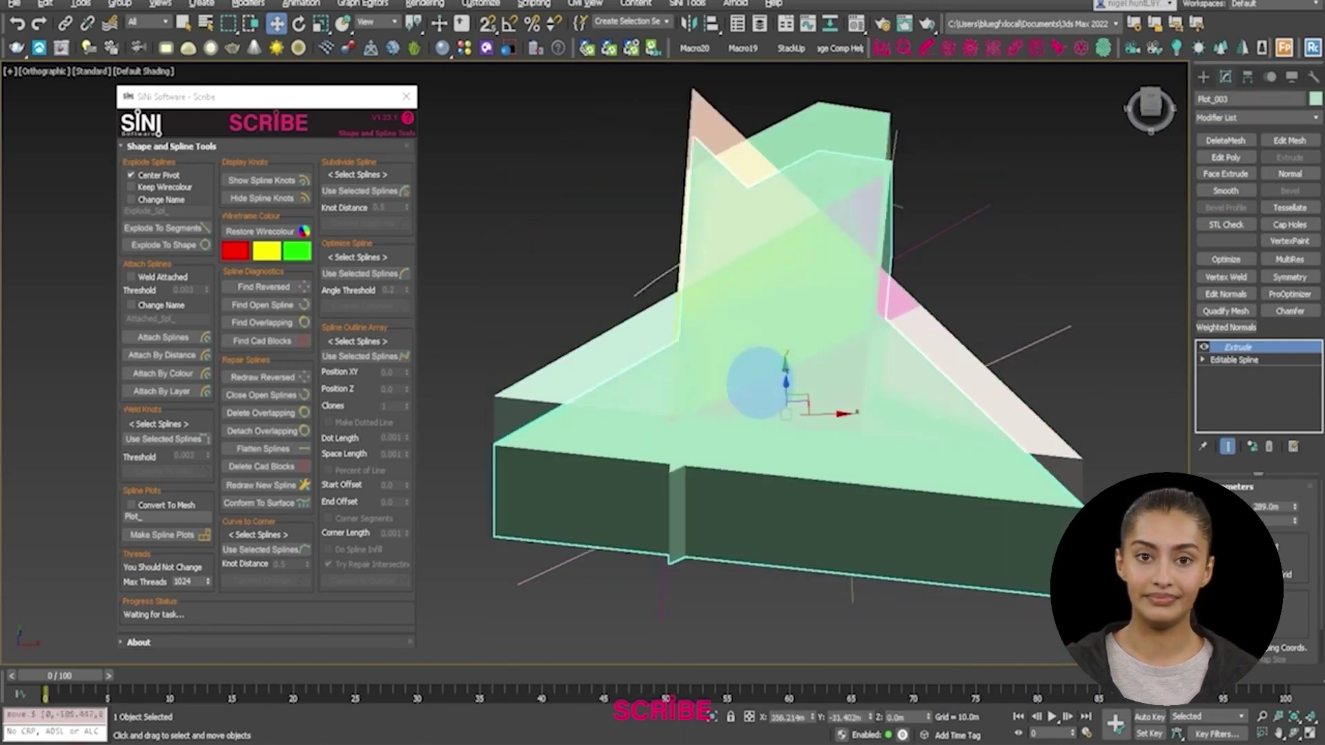
pyautogui.press('Delete')
# Step: Make the outer triangular plot's and small pink plot's extrusions unique, with heights of about 625.5 m and 336.5 m
pyautogui.click(589, 426)
pyautogui.moveTo(1294, 506); pyautogui.dragTo(1290, 332)
pyautogui.click(1252, 446)
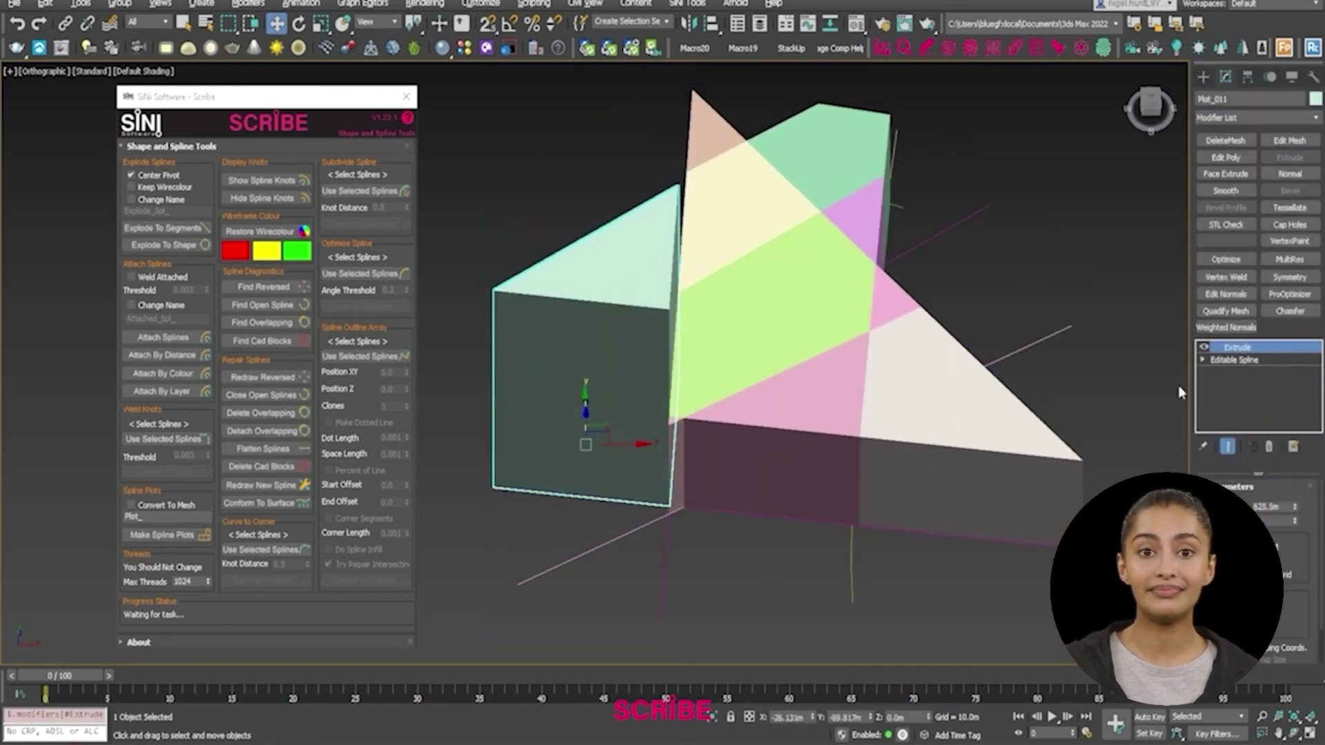
pyautogui.click(896, 304)
pyautogui.moveTo(1295, 507); pyautogui.dragTo(1297, 366)
pyautogui.click(1252, 447)
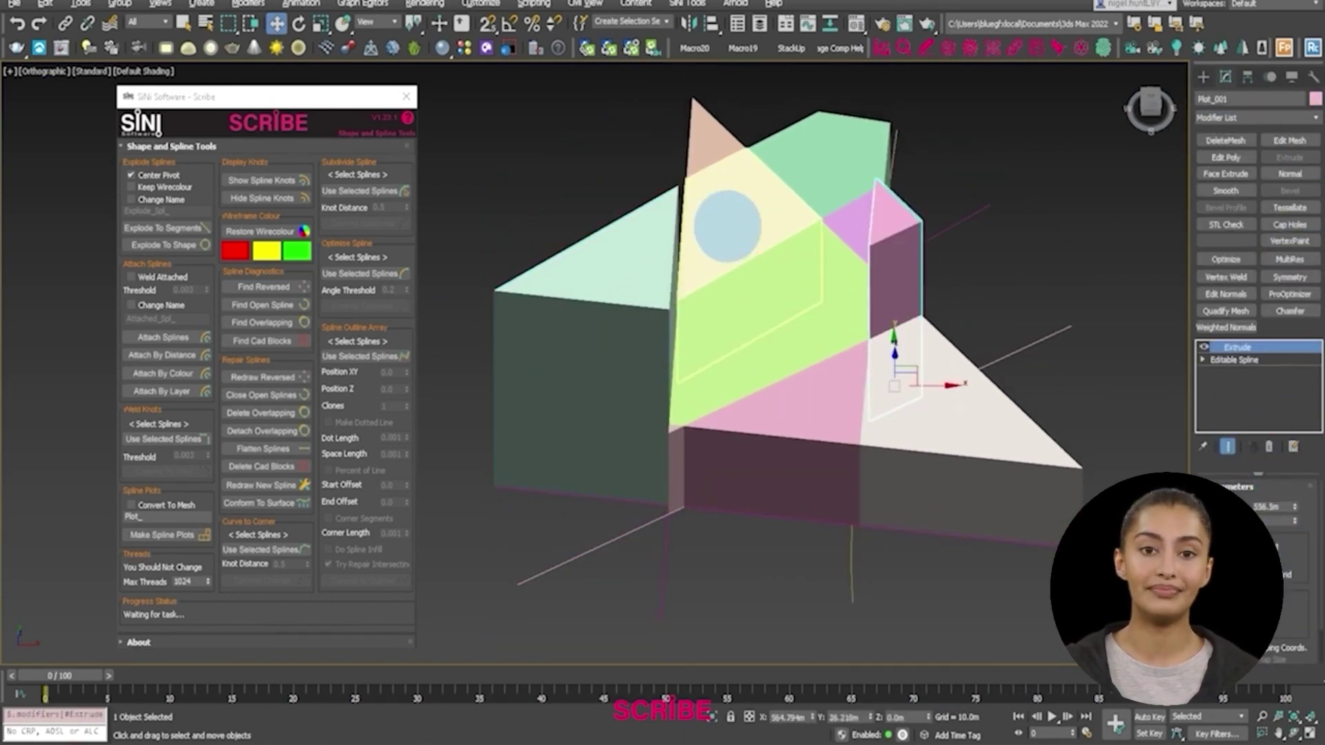
# Step: Make the yellow plot's extrusion unique and adjust its height
pyautogui.click(728, 226)
pyautogui.click(1252, 446)
pyautogui.moveTo(1289, 492); pyautogui.dragTo(1289, 483)
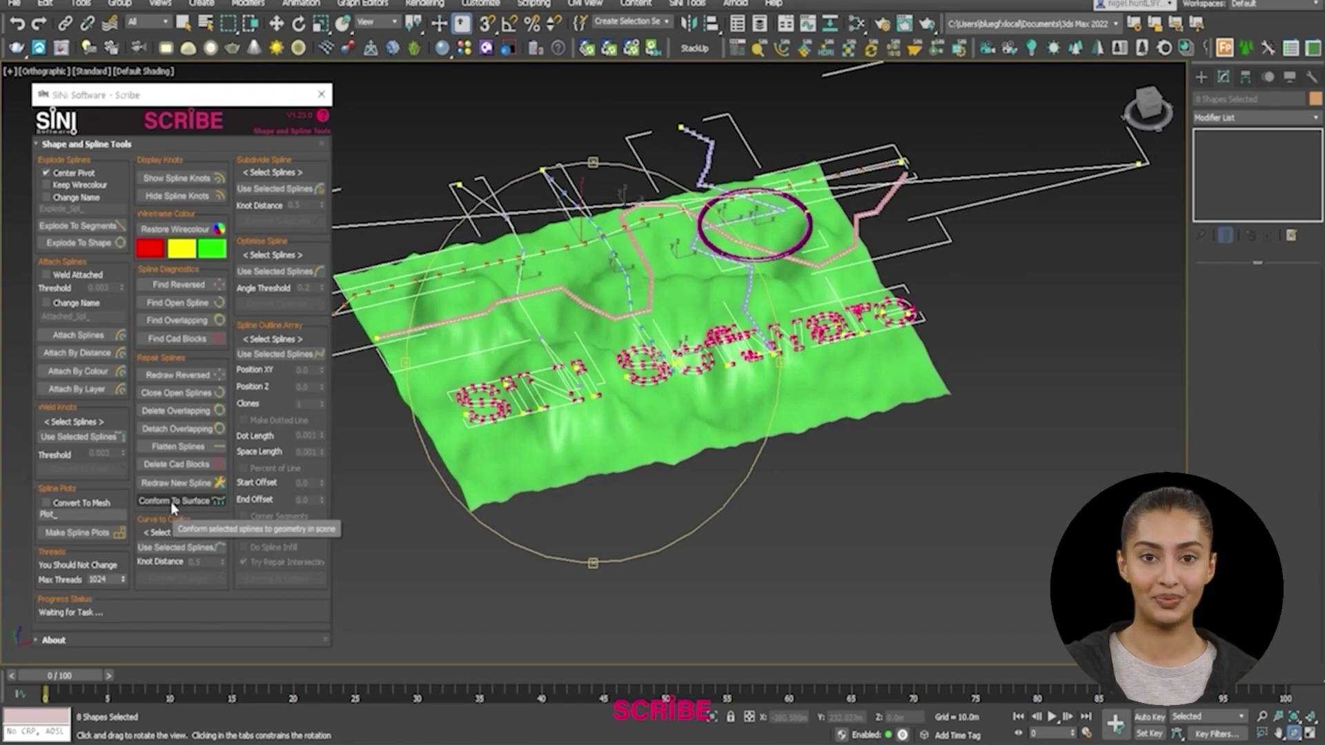
# Step: Conform the eight selected splines to the green terrain surface with Scribe and check the draped result
pyautogui.click(171, 503)
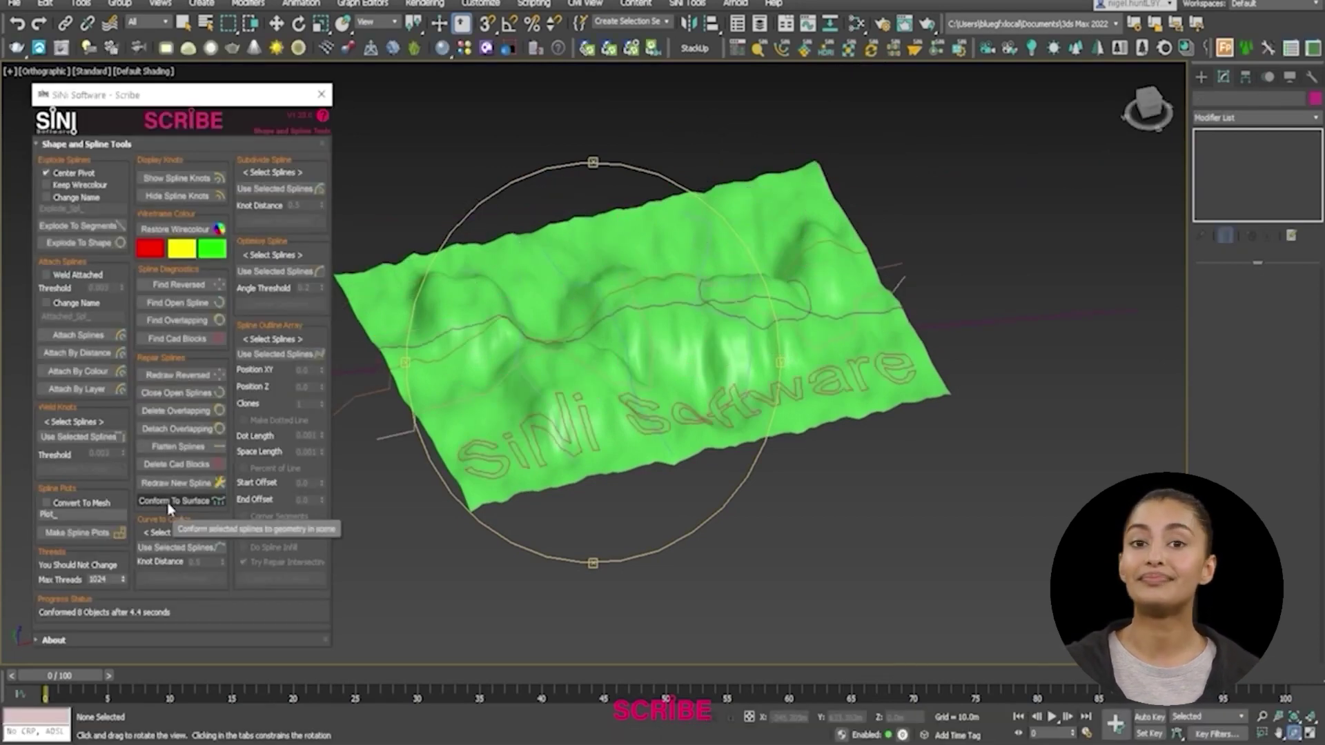
pyautogui.scroll(6, 522, 453)
pyautogui.scroll(-3, 526, 450)
pyautogui.moveTo(534, 418); pyautogui.dragTo(597, 497, button='middle')
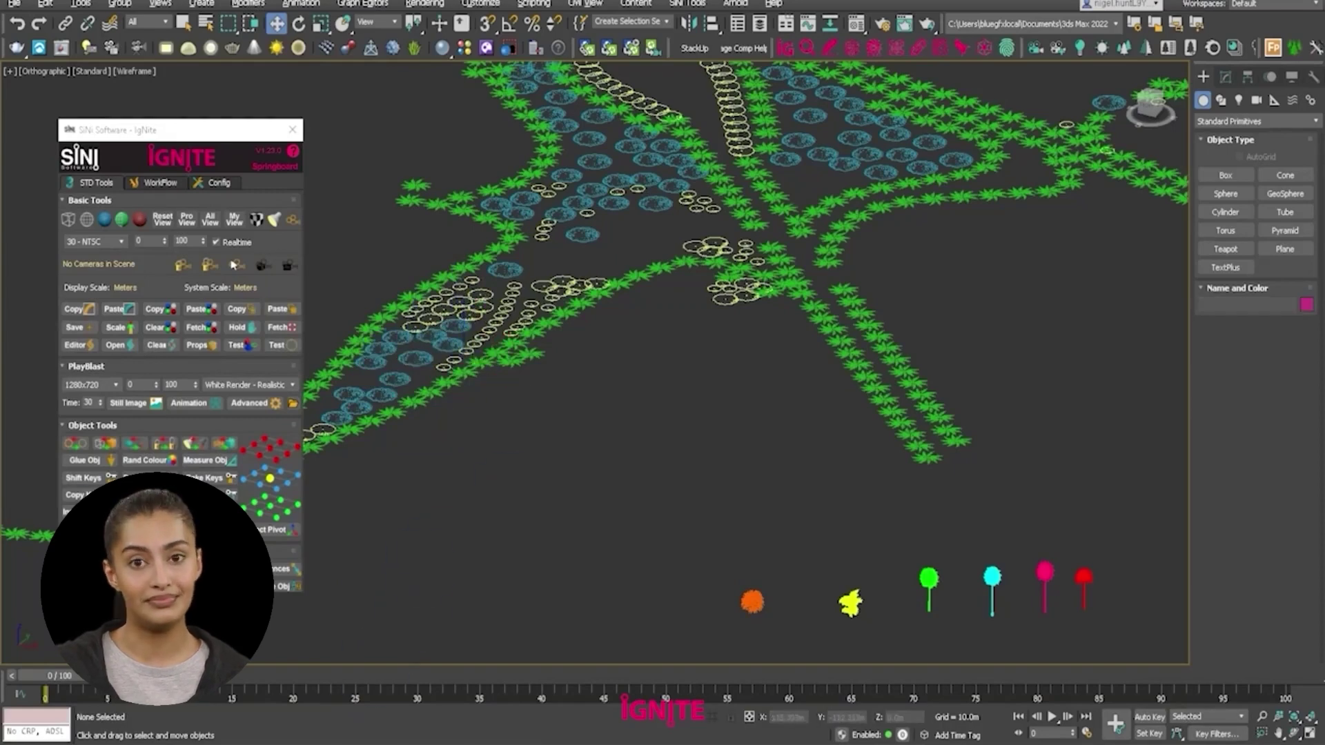
# Step: Select all instances of the blue circle symbols and replace them with the orange shrub using Ignite's Replace Obj
pyautogui.click(388, 400)
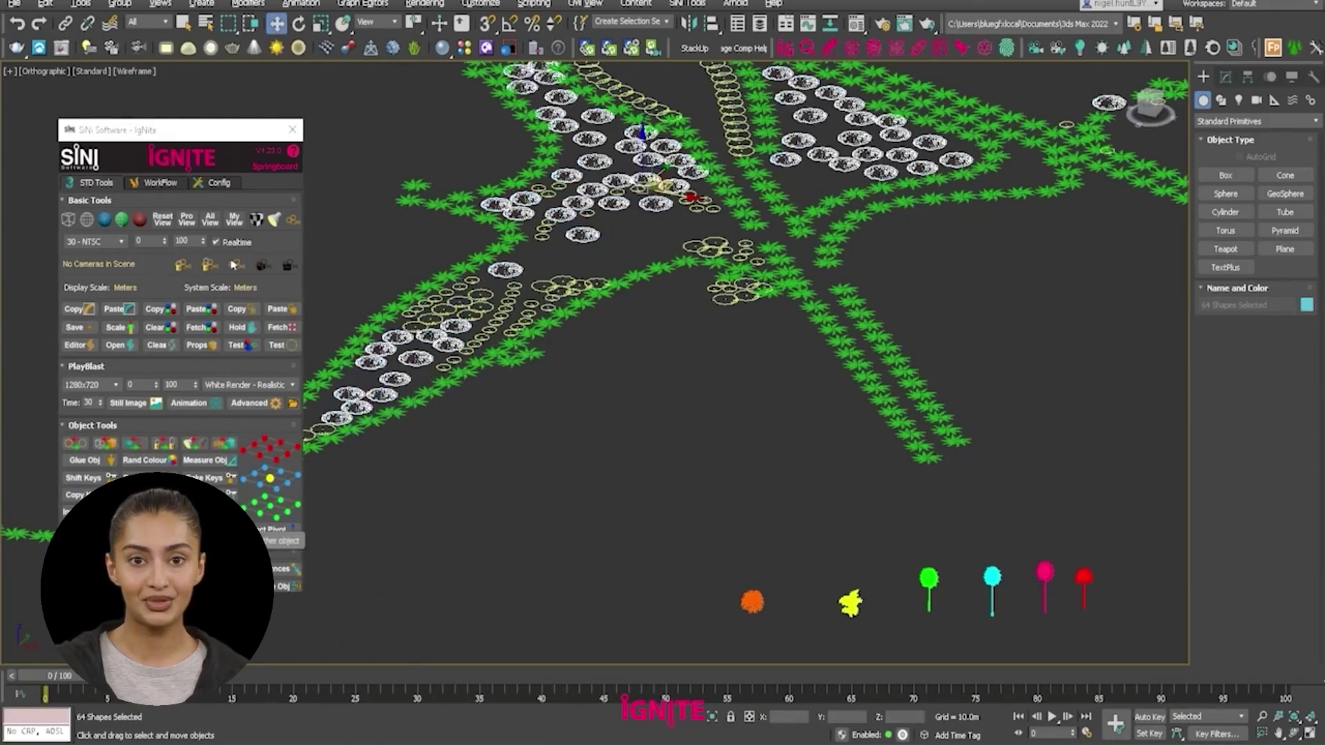
pyautogui.click(284, 587)
pyautogui.click(661, 381)
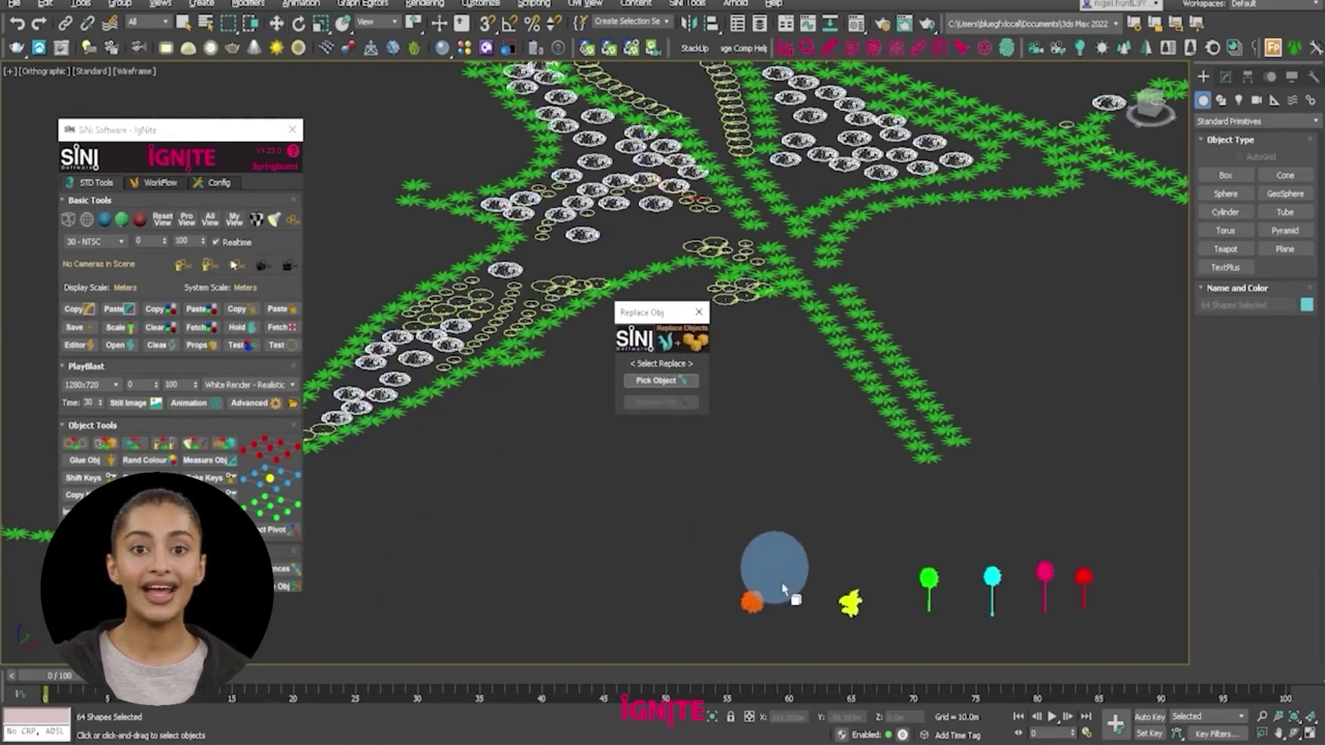
pyautogui.click(752, 602)
pyautogui.click(655, 402)
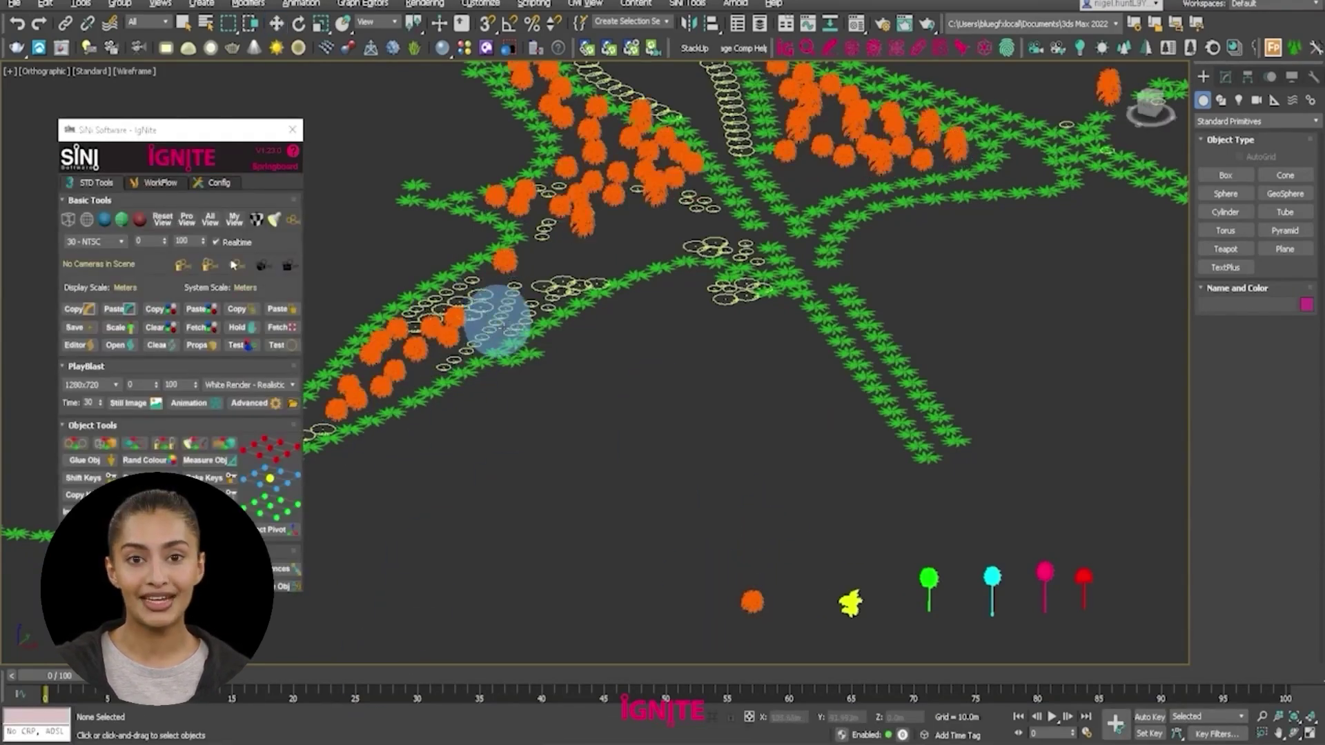
# Step: Select all instances of the pale yellow circle symbols and replace them with the bright yellow plant
pyautogui.click(501, 324)
pyautogui.click(285, 586)
pyautogui.click(662, 379)
pyautogui.click(850, 605)
pyautogui.click(655, 400)
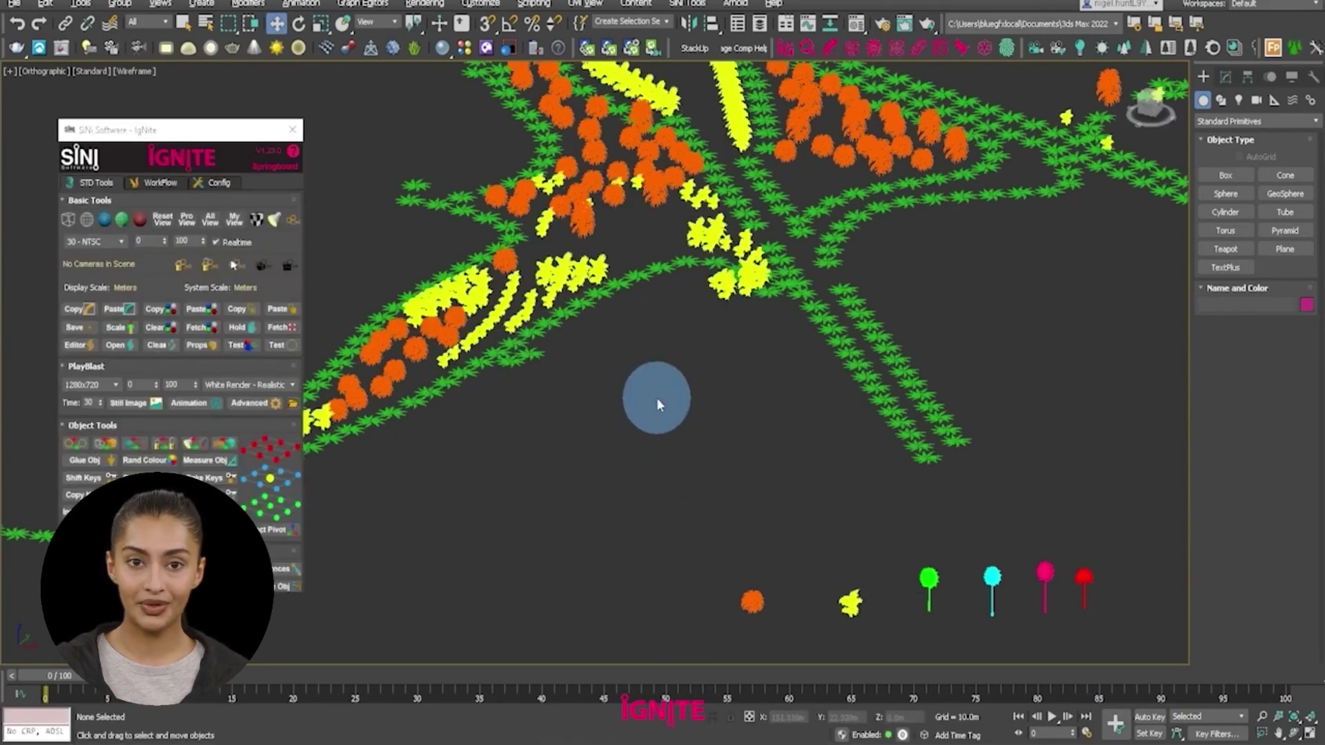
# Step: Select all the green star-shaped plan symbols and replace them with the cyan tree
pyautogui.click(395, 422)
pyautogui.click(283, 541)
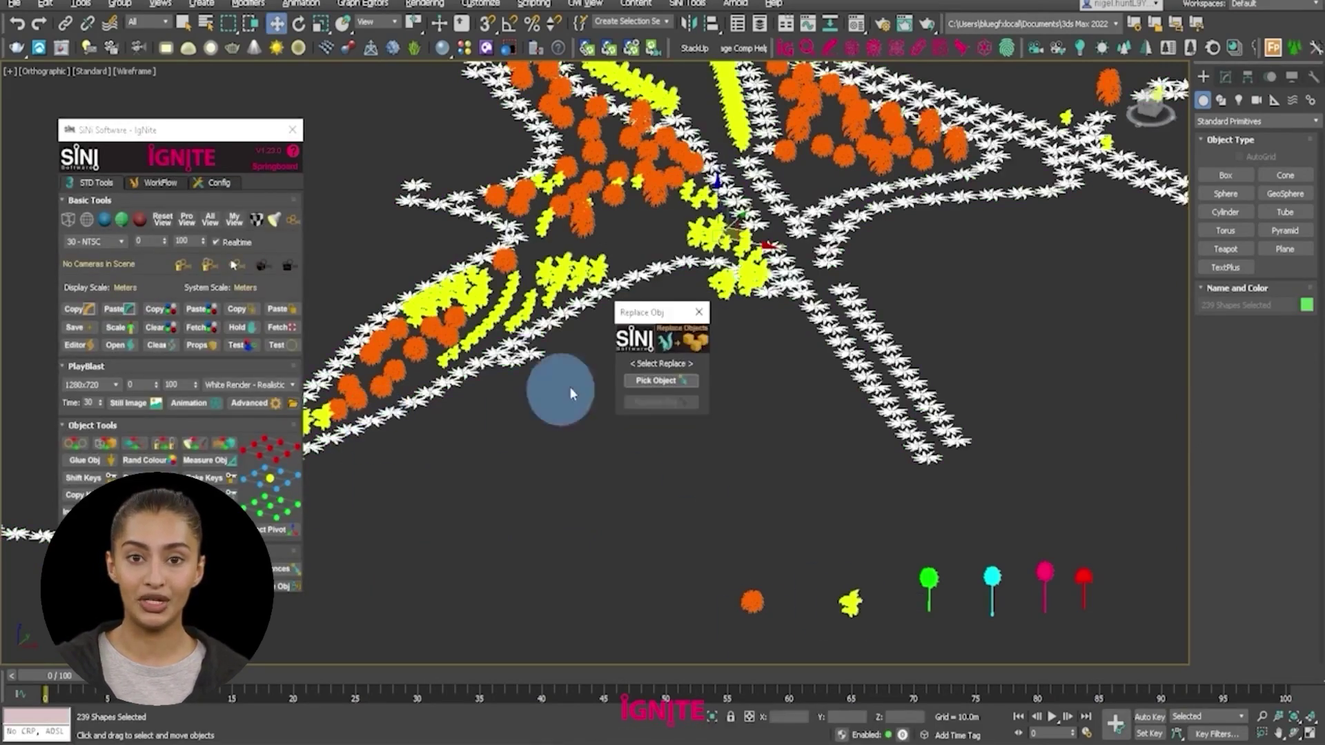
pyautogui.click(655, 380)
pyautogui.click(991, 577)
pyautogui.click(661, 402)
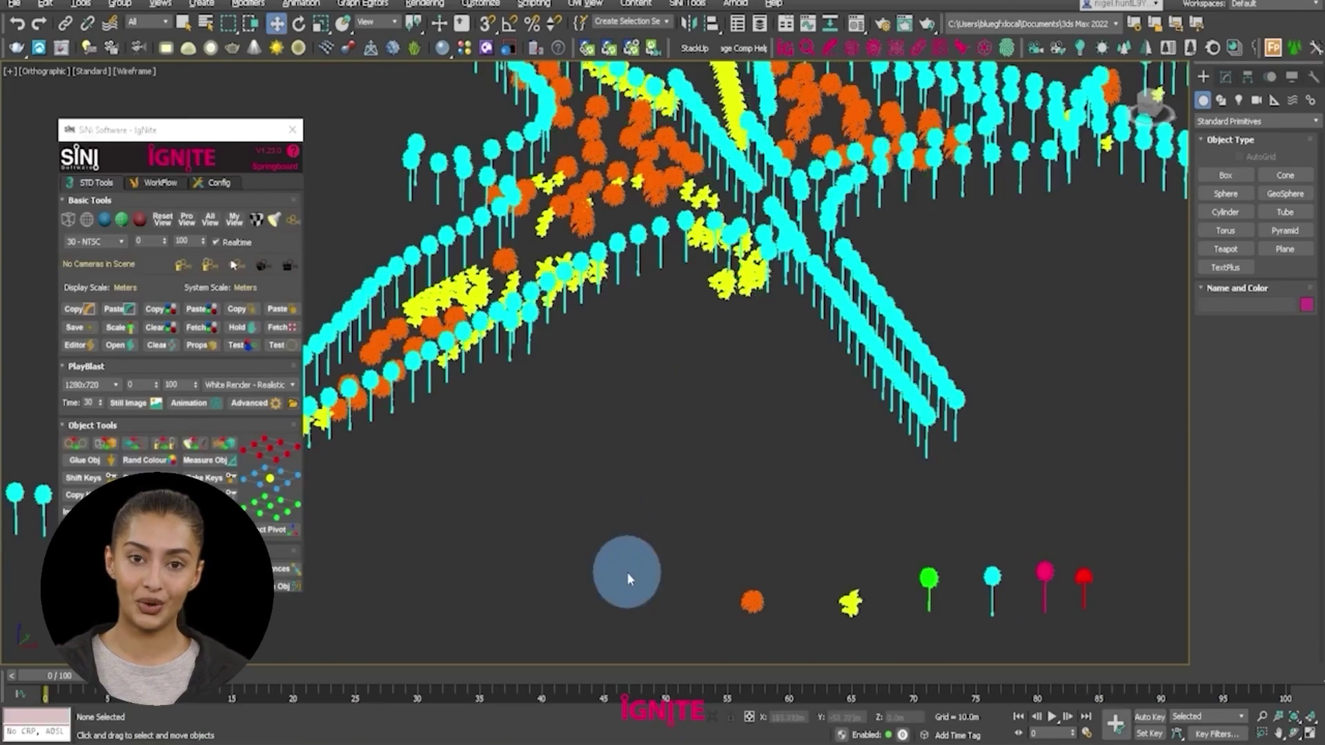
# Step: Randomly select 50% of the cyan trees with Jumble and replace them with the pink tree
pyautogui.click(896, 50)
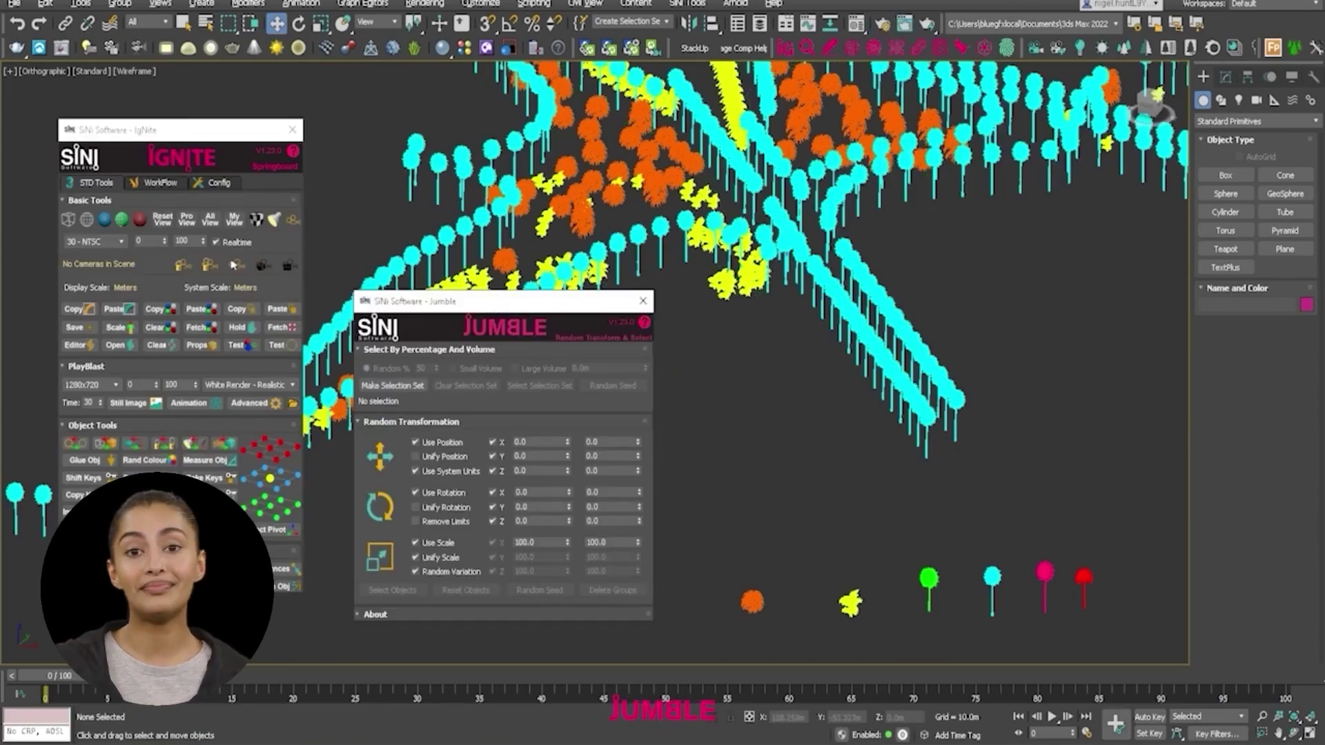
pyautogui.click(367, 368)
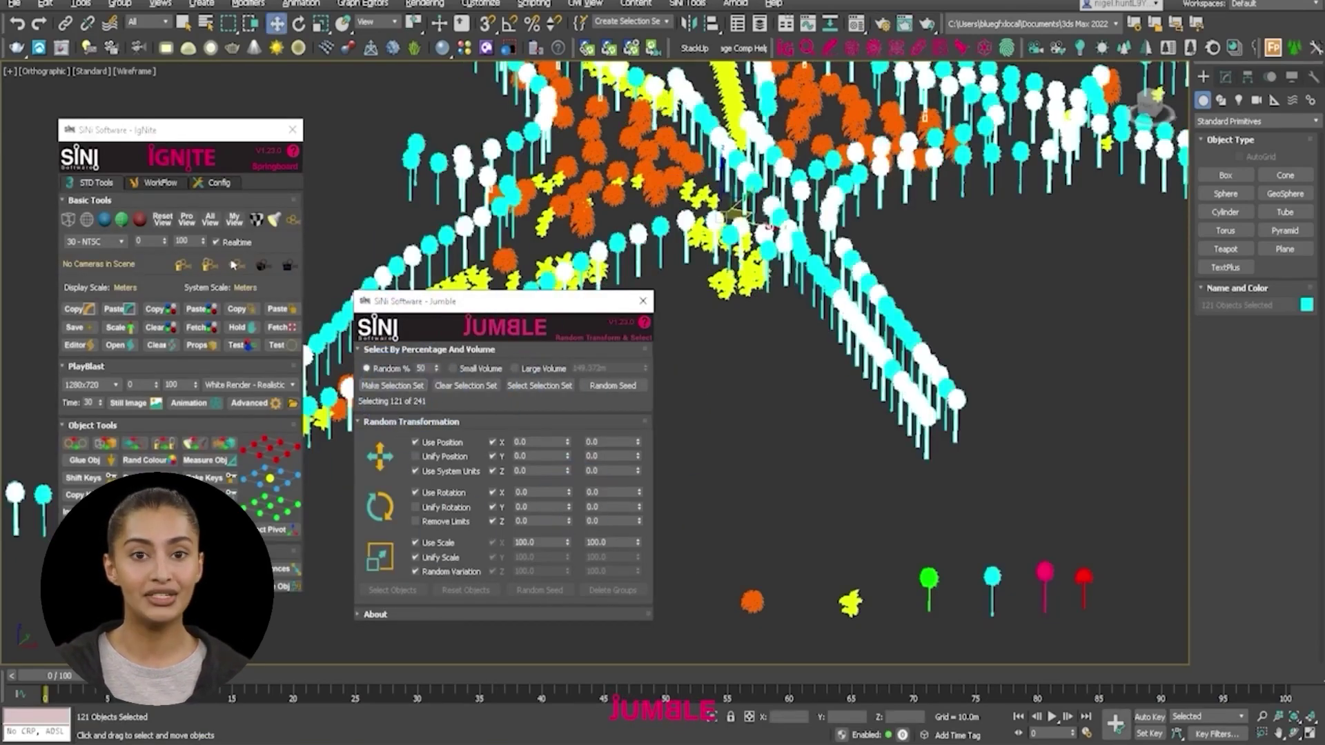
pyautogui.click(271, 542)
pyautogui.click(663, 380)
pyautogui.click(1041, 570)
pyautogui.click(662, 402)
pyautogui.click(640, 304)
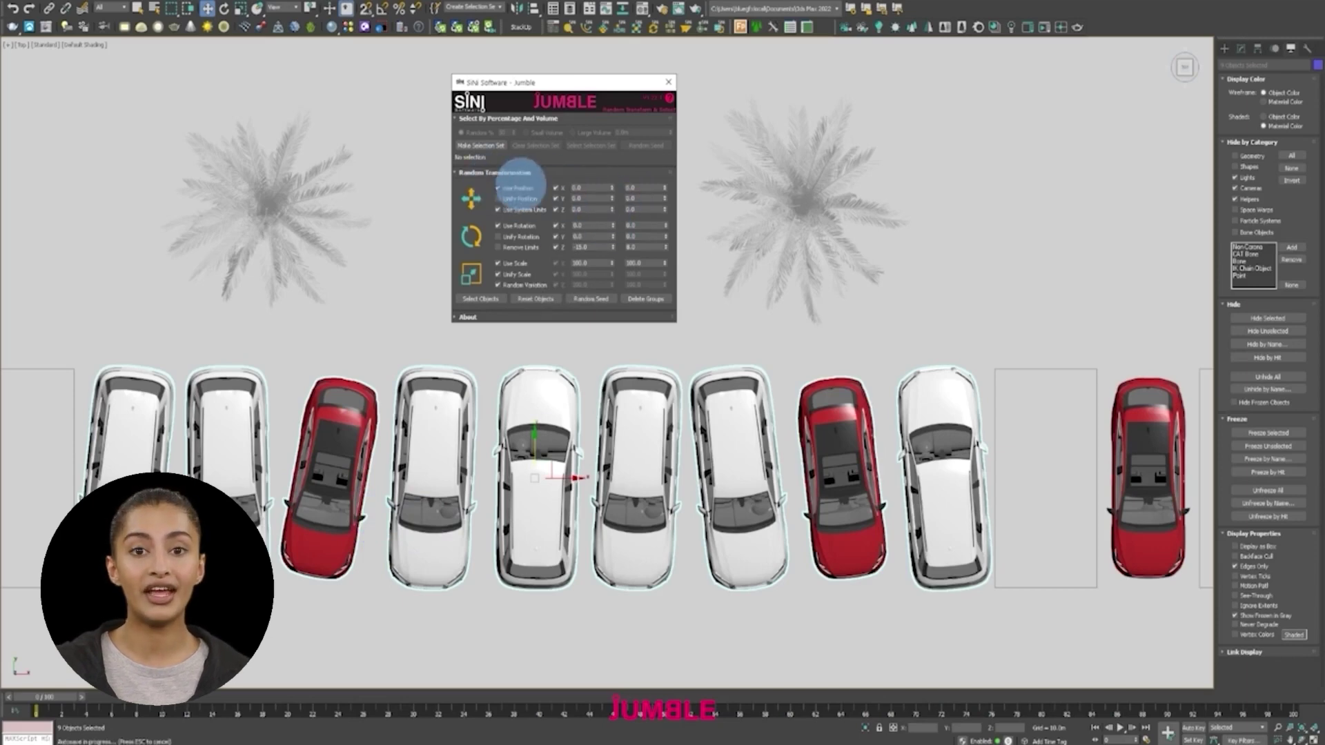
# Step: Offset the nine selected parked cars along Y with Jumble's position limits and reroll the random seed several times
pyautogui.moveTo(662, 196); pyautogui.dragTo(611, 199)
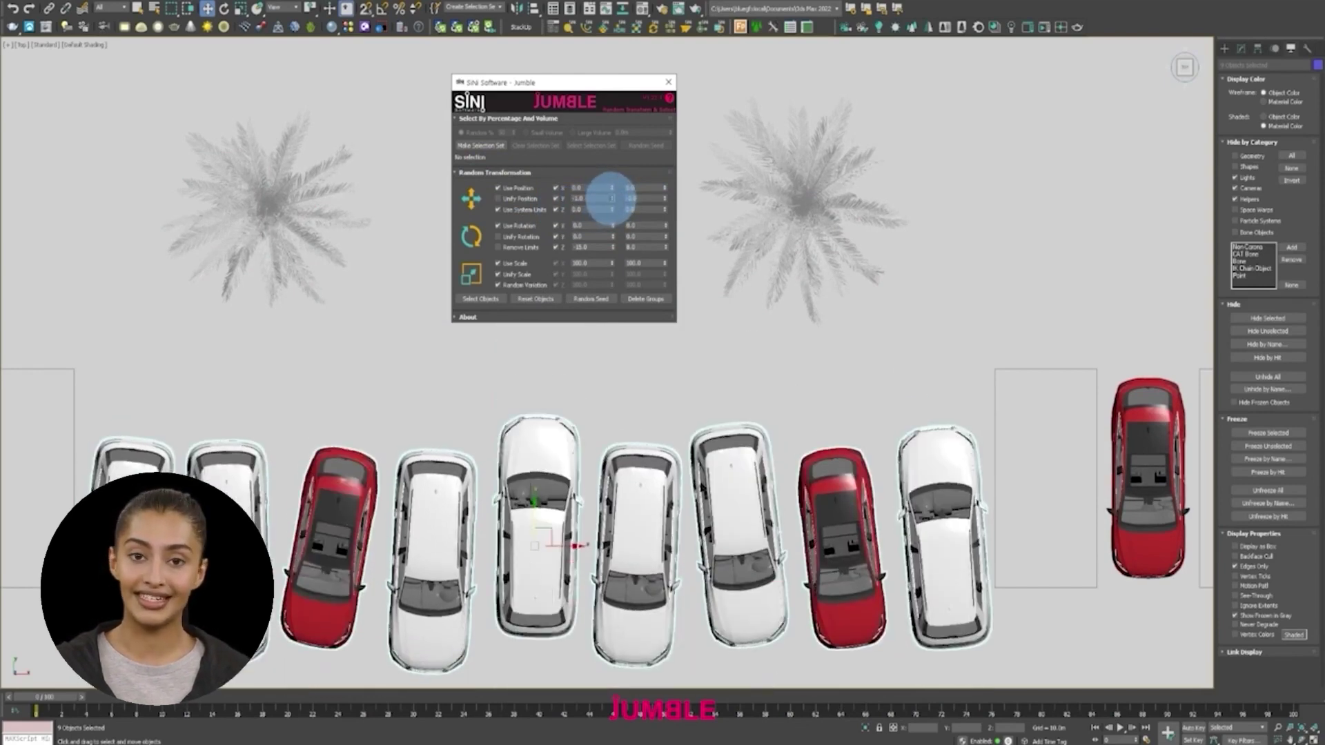
pyautogui.click(589, 296)
pyautogui.click(588, 296)
pyautogui.click(588, 297)
pyautogui.click(588, 296)
pyautogui.click(589, 297)
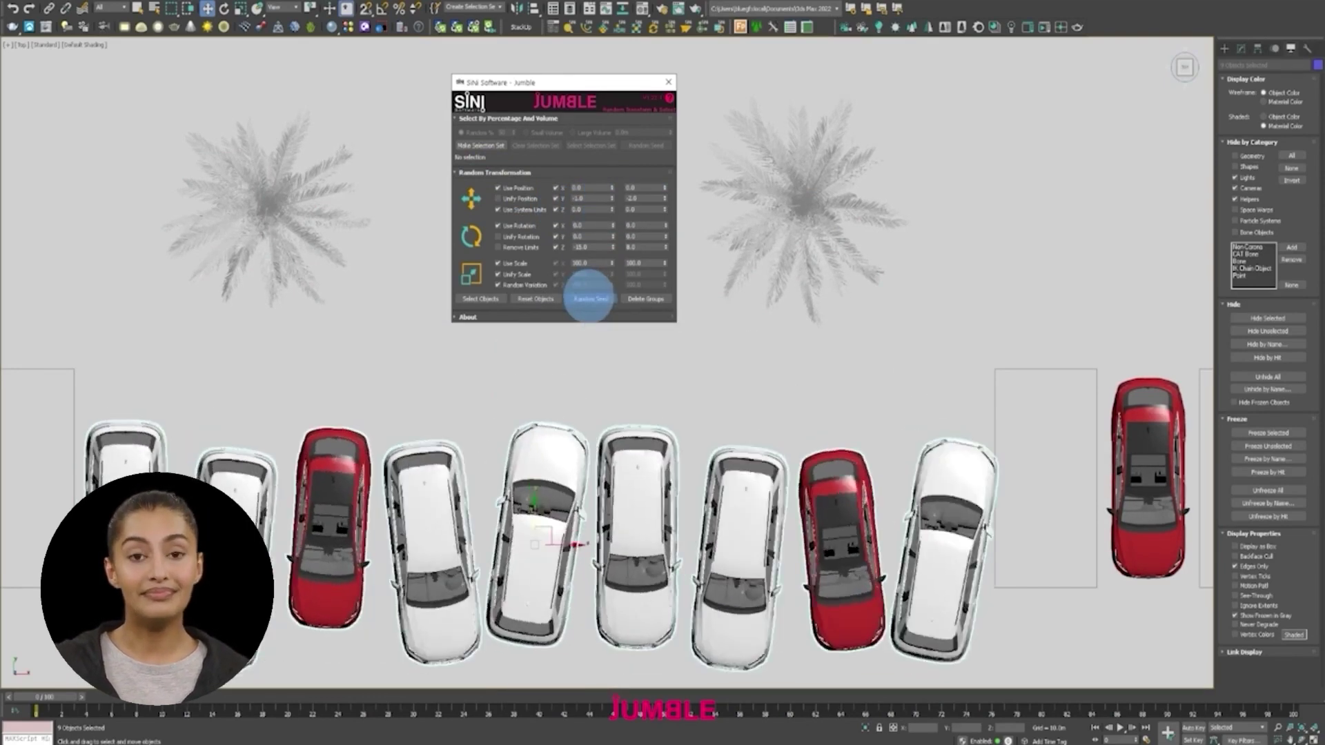
pyautogui.click(589, 297)
pyautogui.click(588, 297)
pyautogui.click(590, 298)
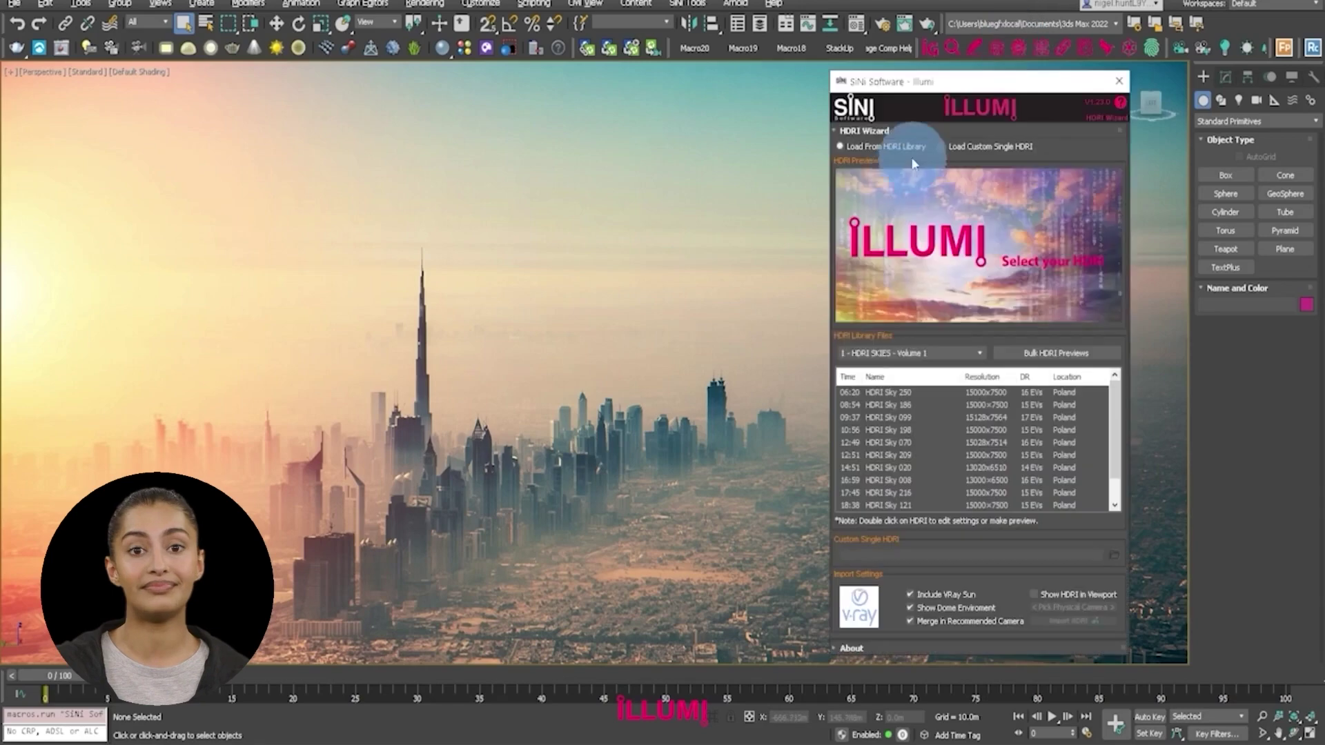
# Step: Open Illumi with the 5 - Cosmos HDRI library and look at the Chaos Cosmos Browser before closing it
pyautogui.click(877, 356)
pyautogui.click(851, 408)
pyautogui.click(499, 35)
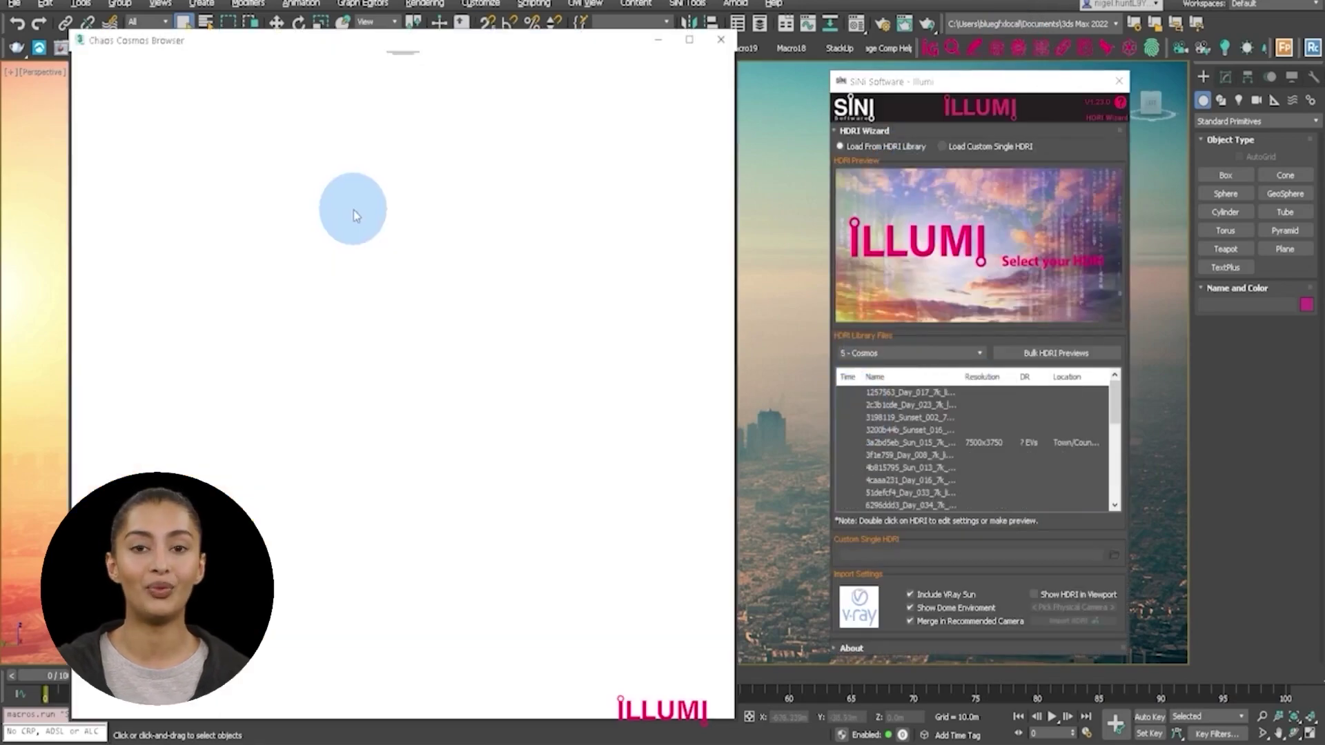
pyautogui.click(107, 234)
pyautogui.click(642, 465)
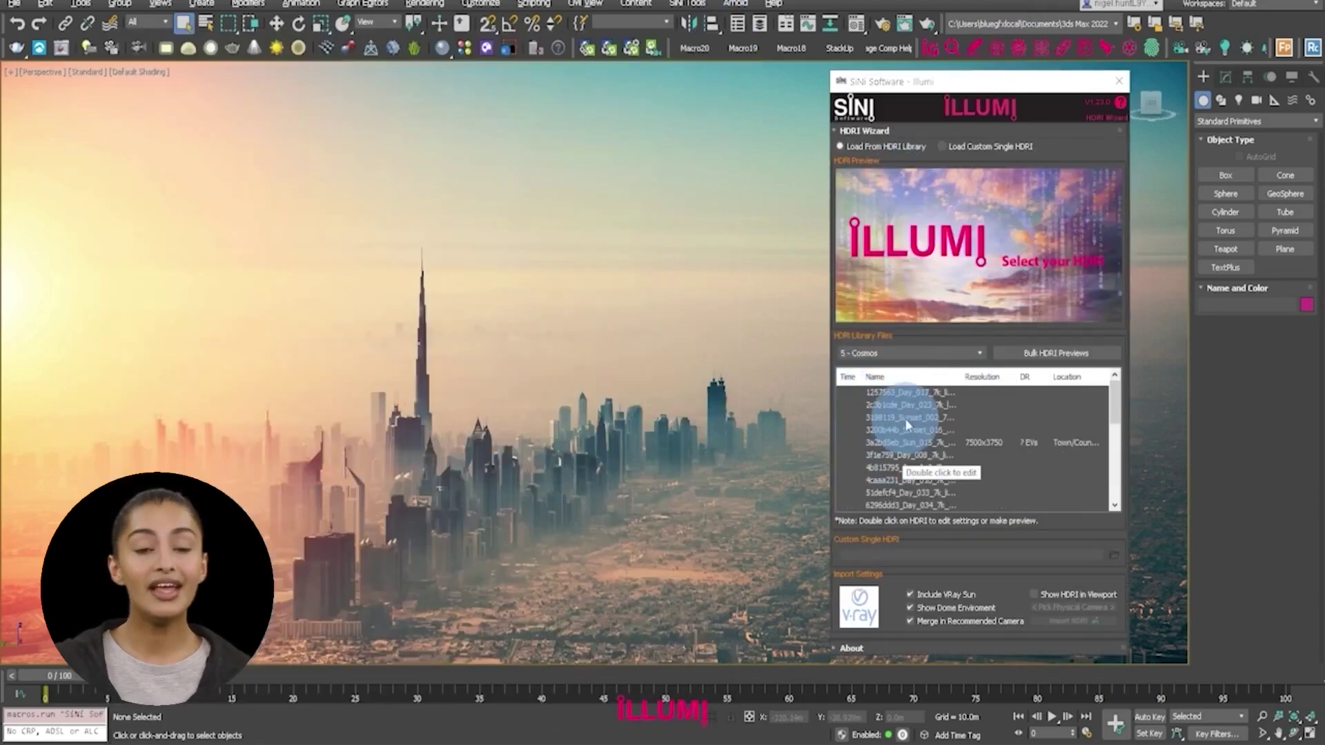
# Step: Generate bulk HDRI previews for the Cosmos library and preview several of its skies
pyautogui.click(1023, 352)
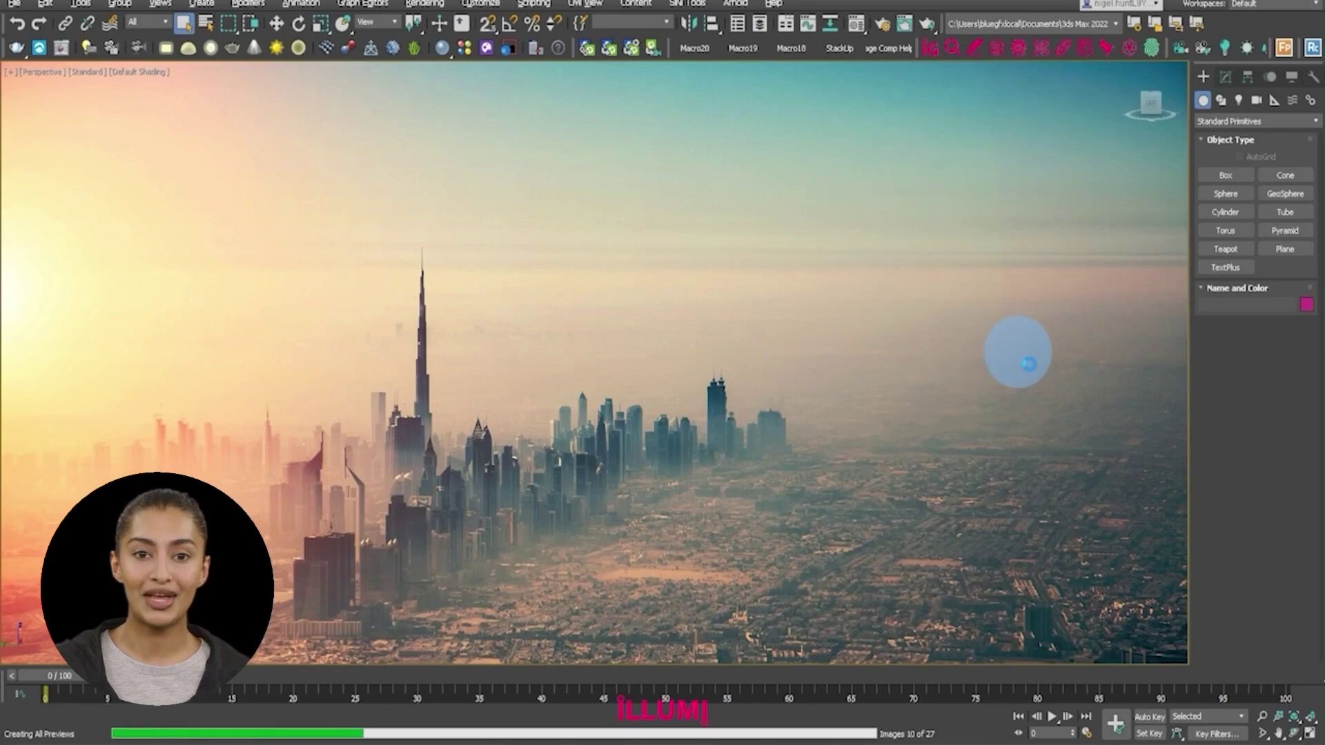
pyautogui.click(917, 441)
pyautogui.click(898, 480)
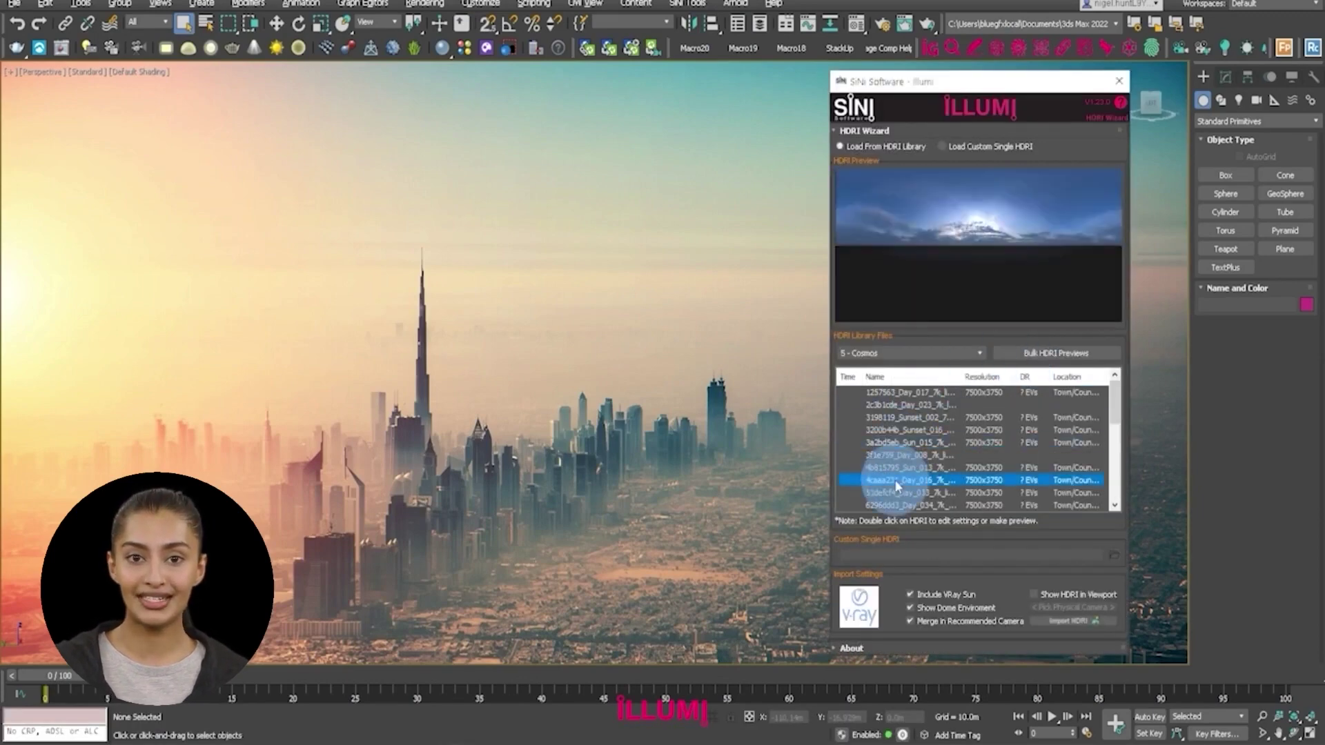
pyautogui.scroll(-3, 901, 476)
pyautogui.click(902, 455)
# Step: Set the 771a413e_Day_026 HDRI's time to 11:00 and its location to London, and save the entry
pyautogui.click(976, 443)
pyautogui.doubleClick(987, 442)
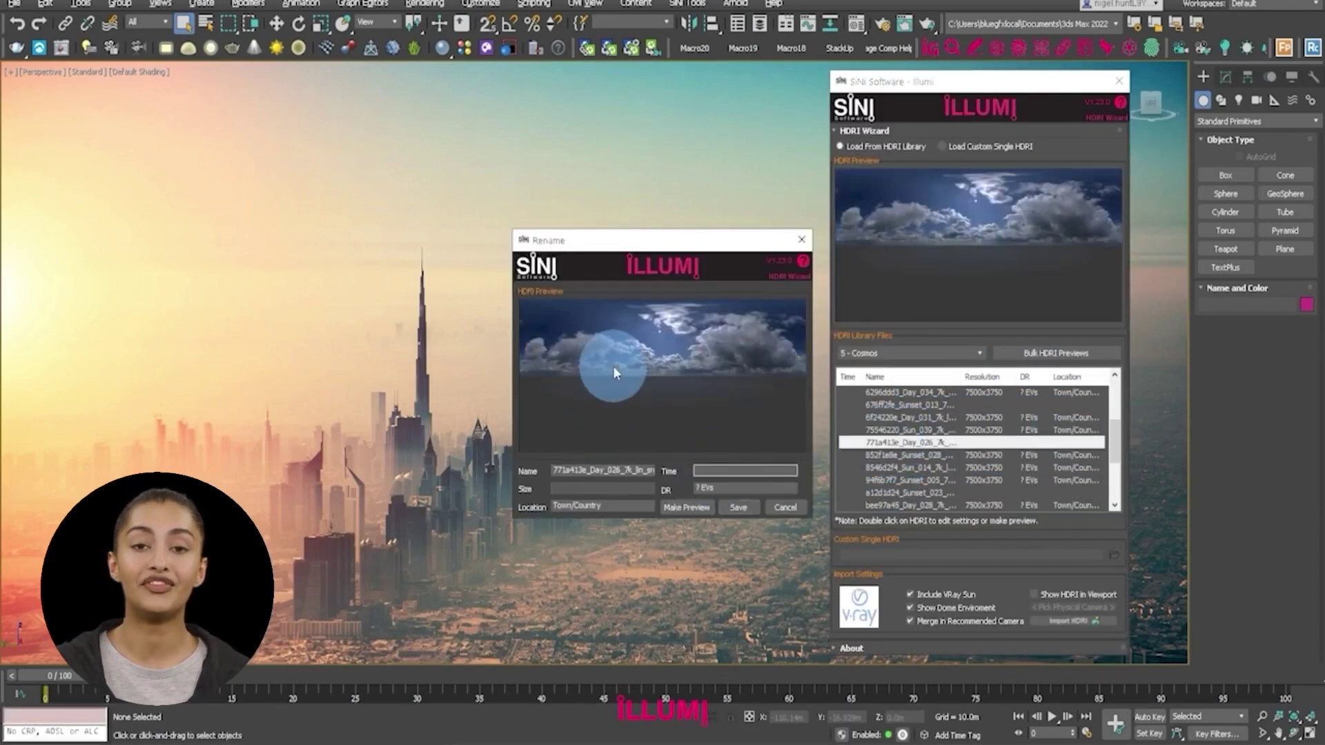
pyautogui.write('11:00')
pyautogui.click(602, 506)
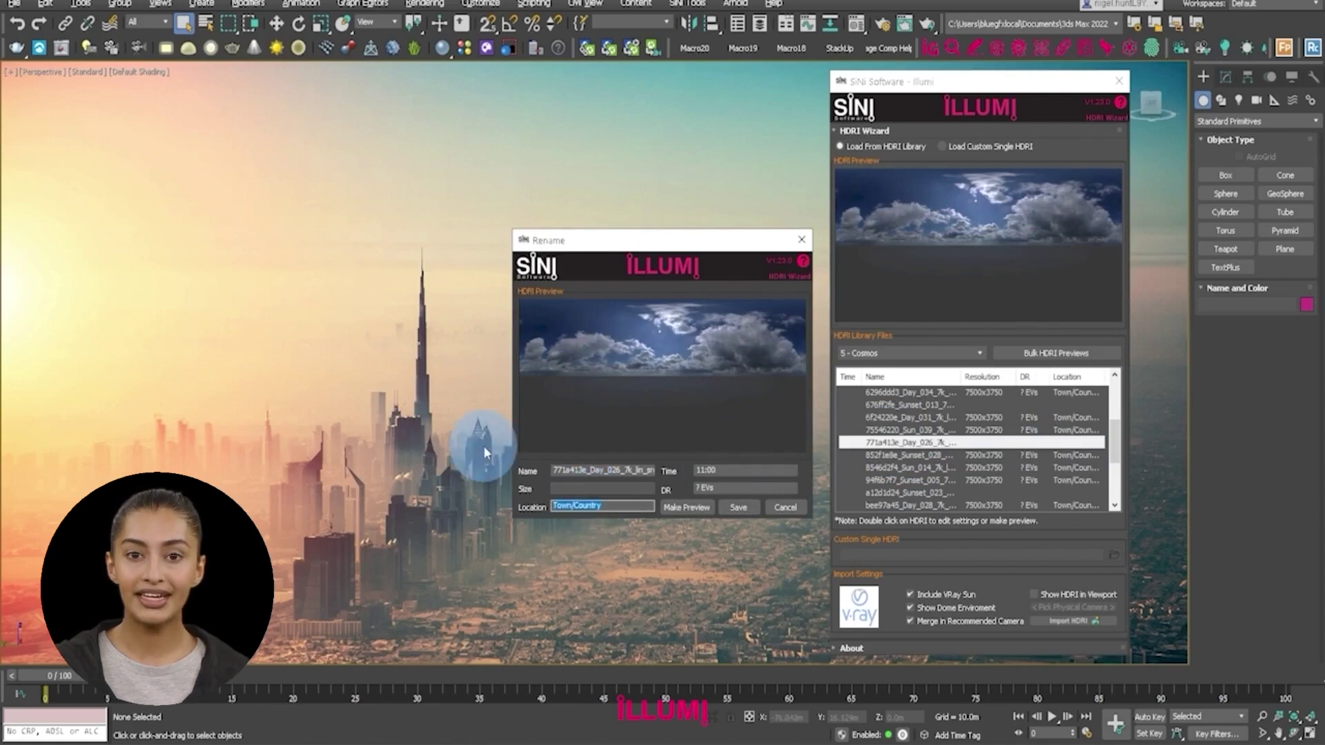
pyautogui.write('London')
pyautogui.click(737, 507)
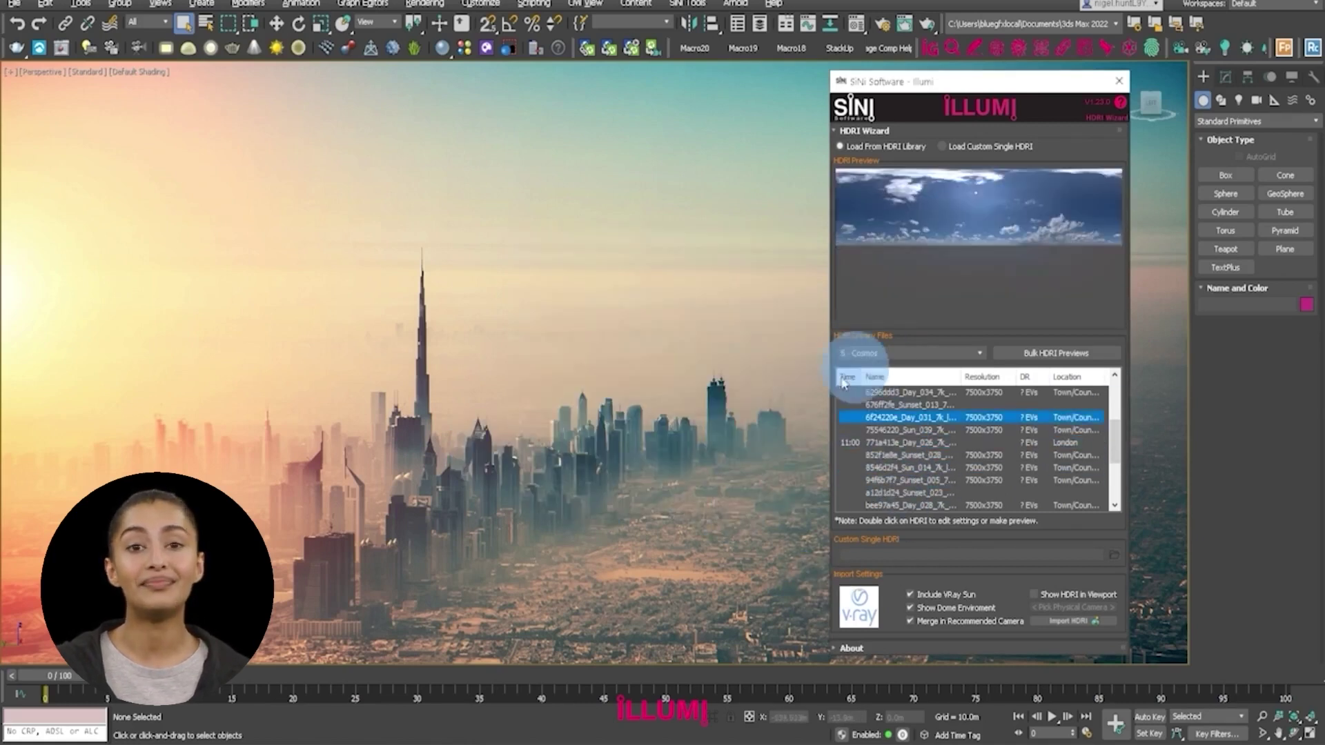
pyautogui.click(888, 476)
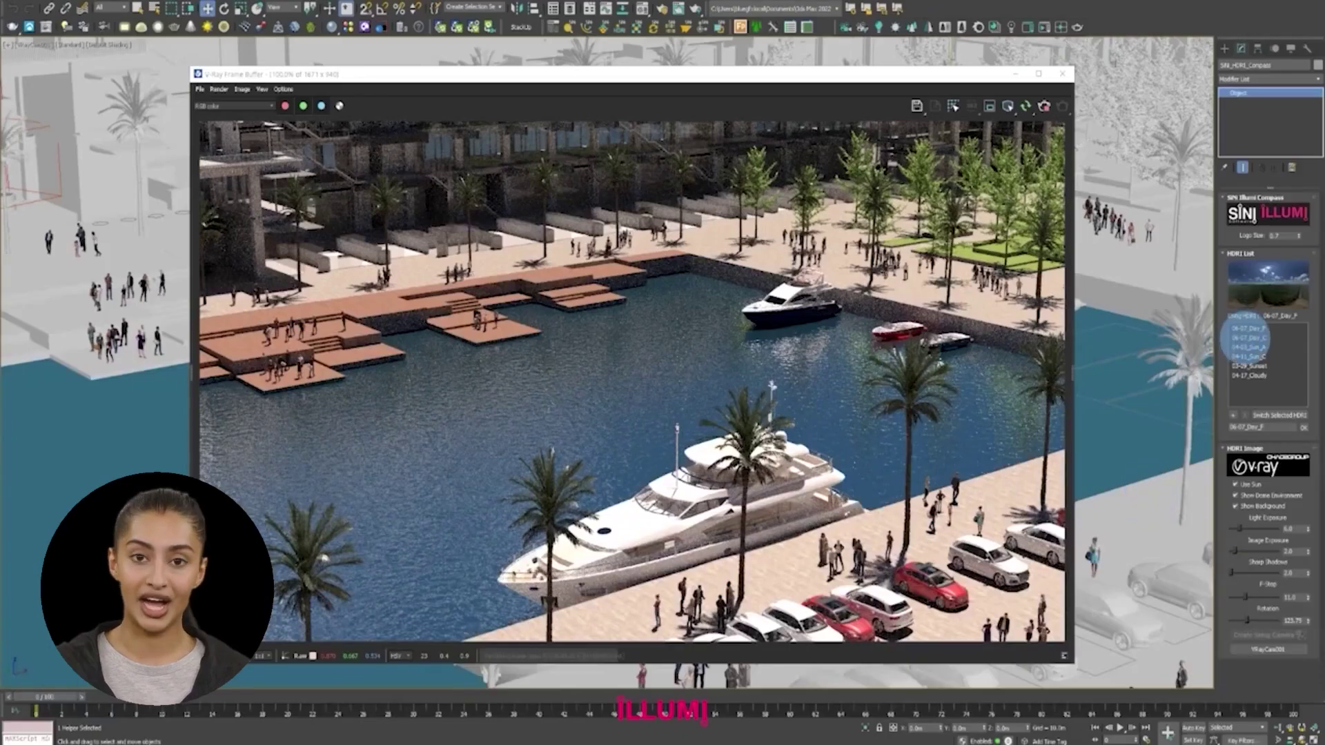
# Step: Switch the harbour render's lighting through the Illumi compass HDRIs, covering the day, sun, sunset and cloudy skies
pyautogui.click(1248, 338)
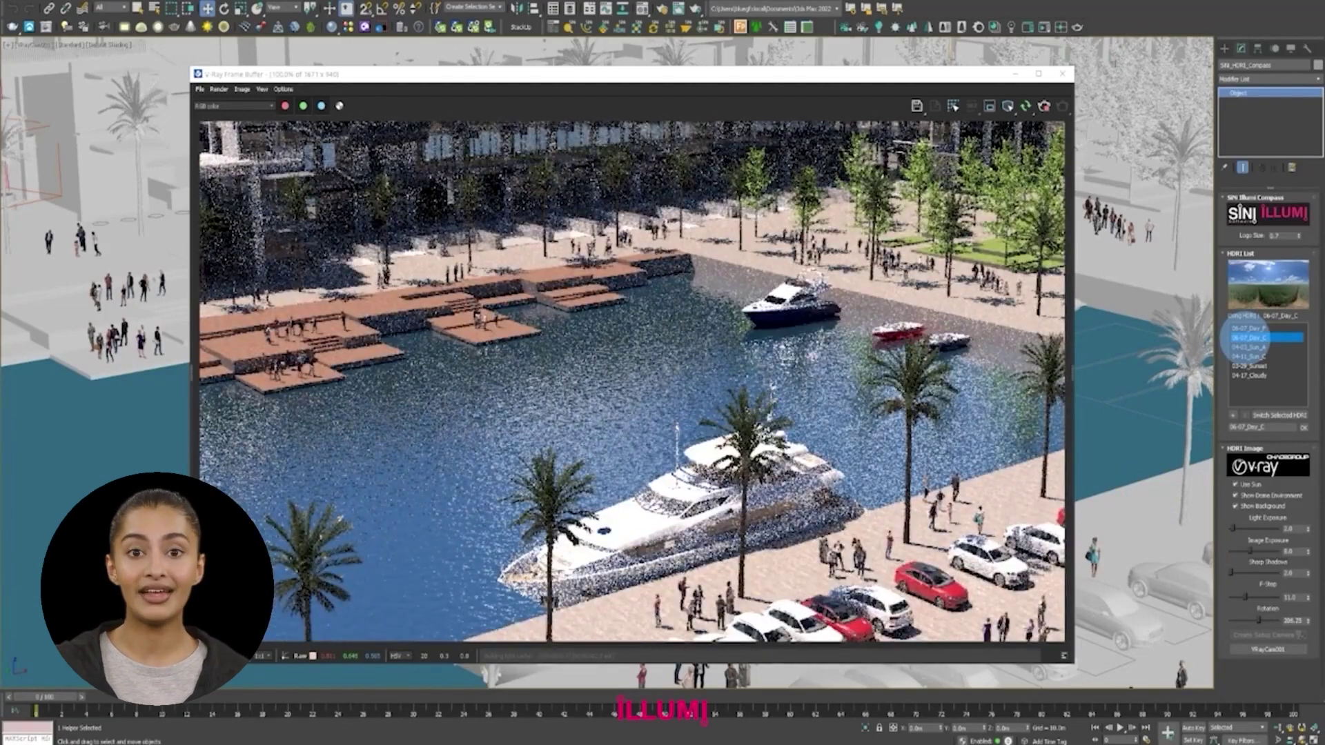
pyautogui.click(1247, 347)
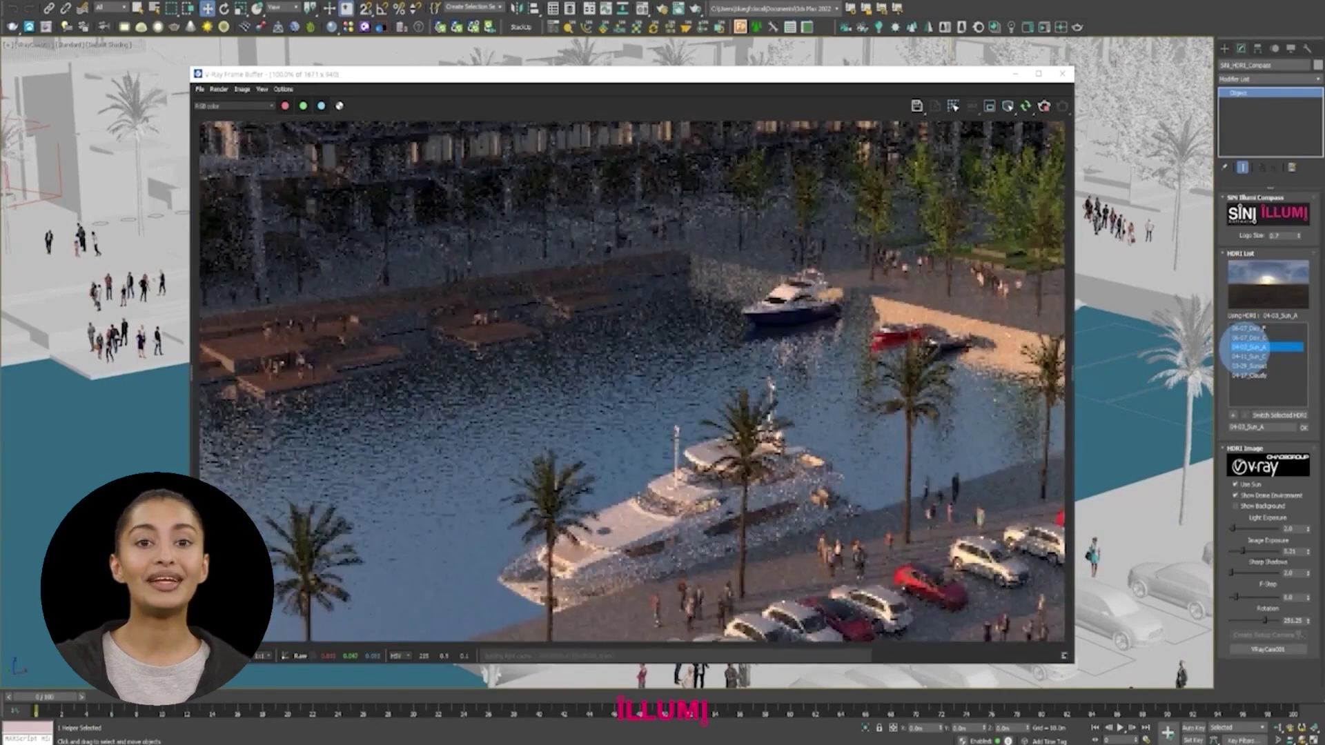
pyautogui.click(1247, 356)
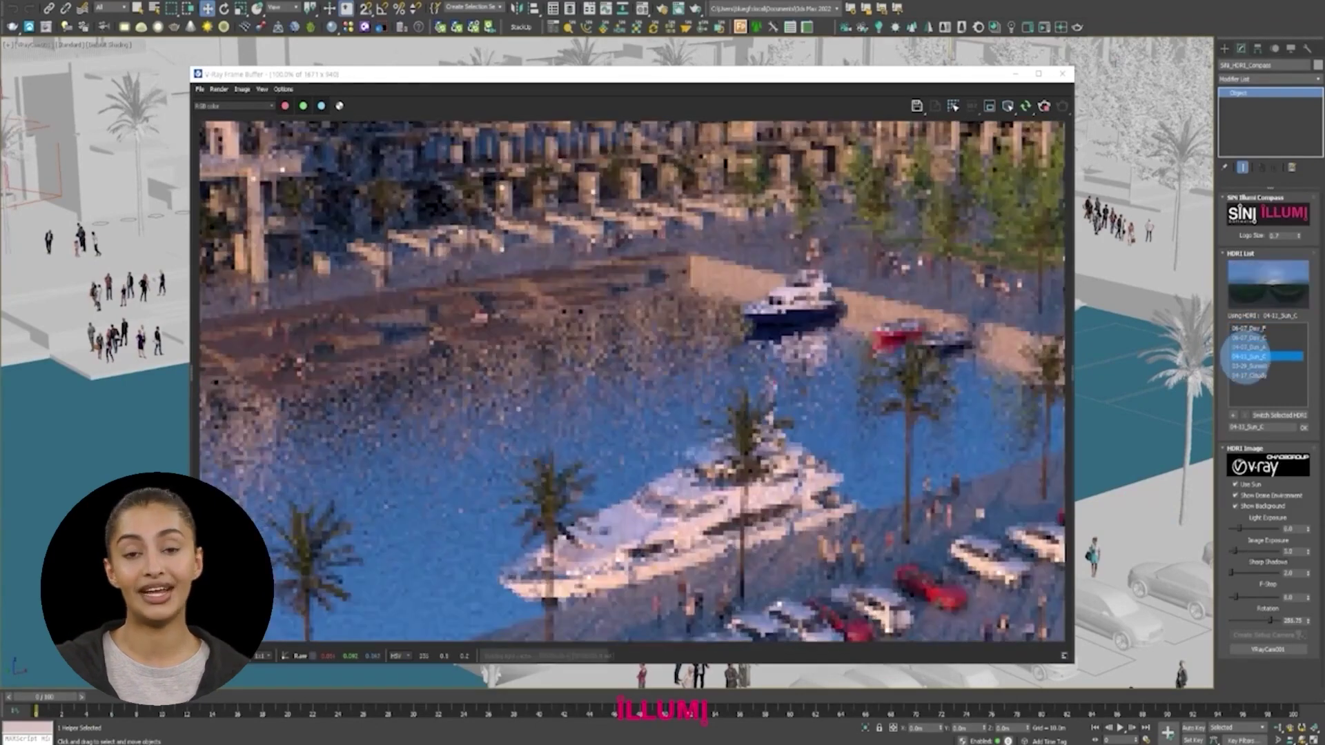
pyautogui.click(1247, 366)
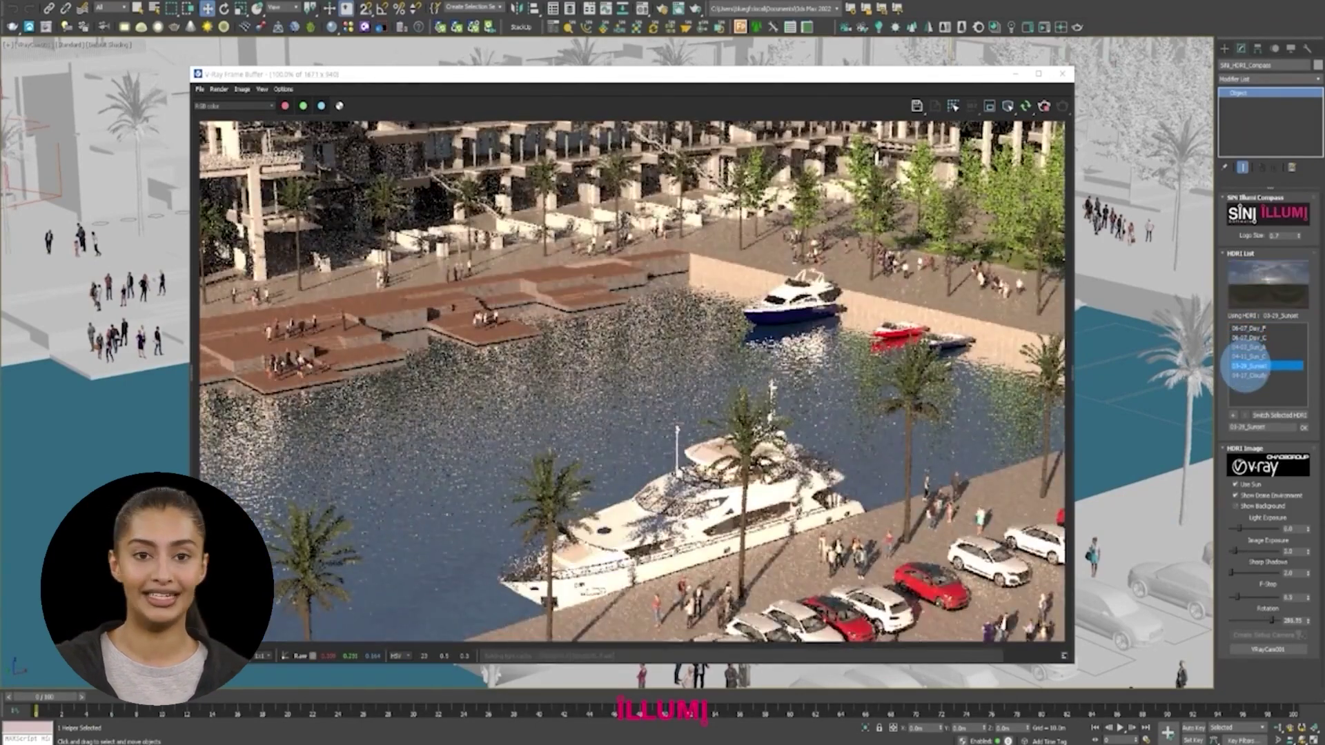
pyautogui.click(1249, 376)
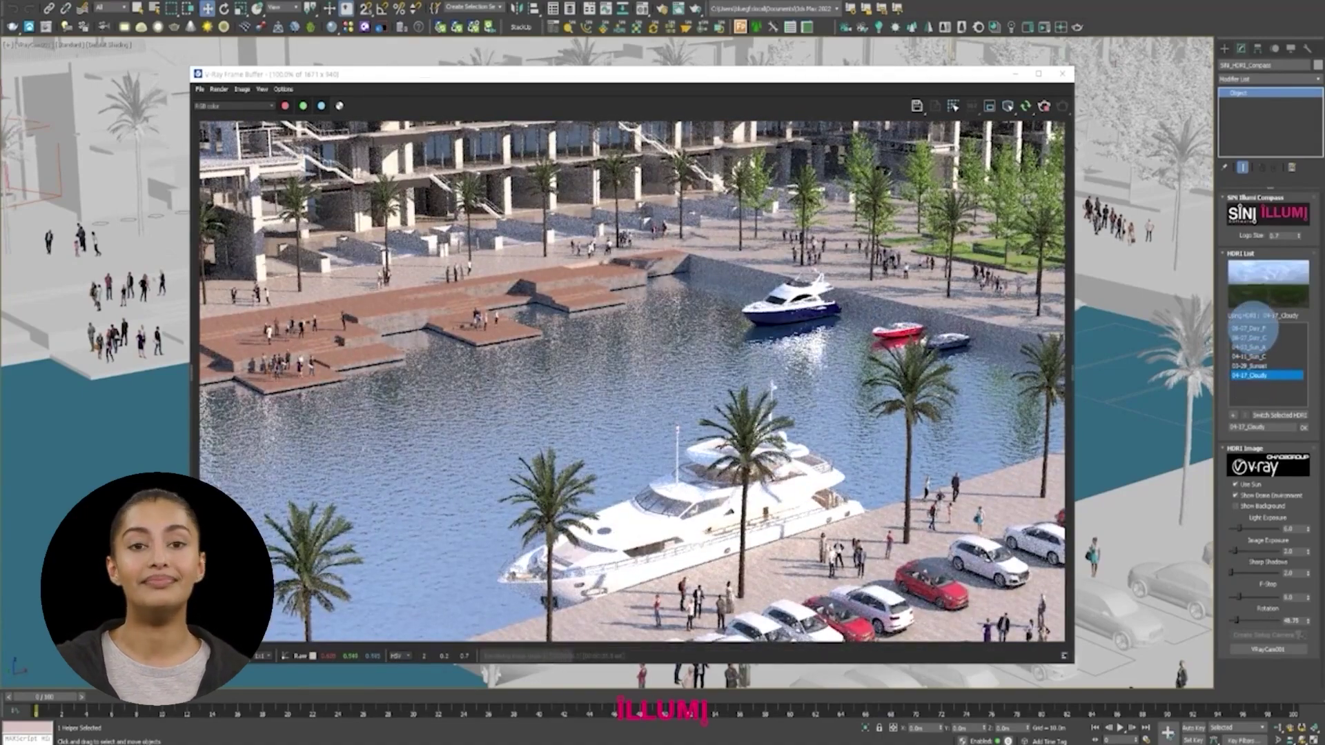
pyautogui.click(1249, 328)
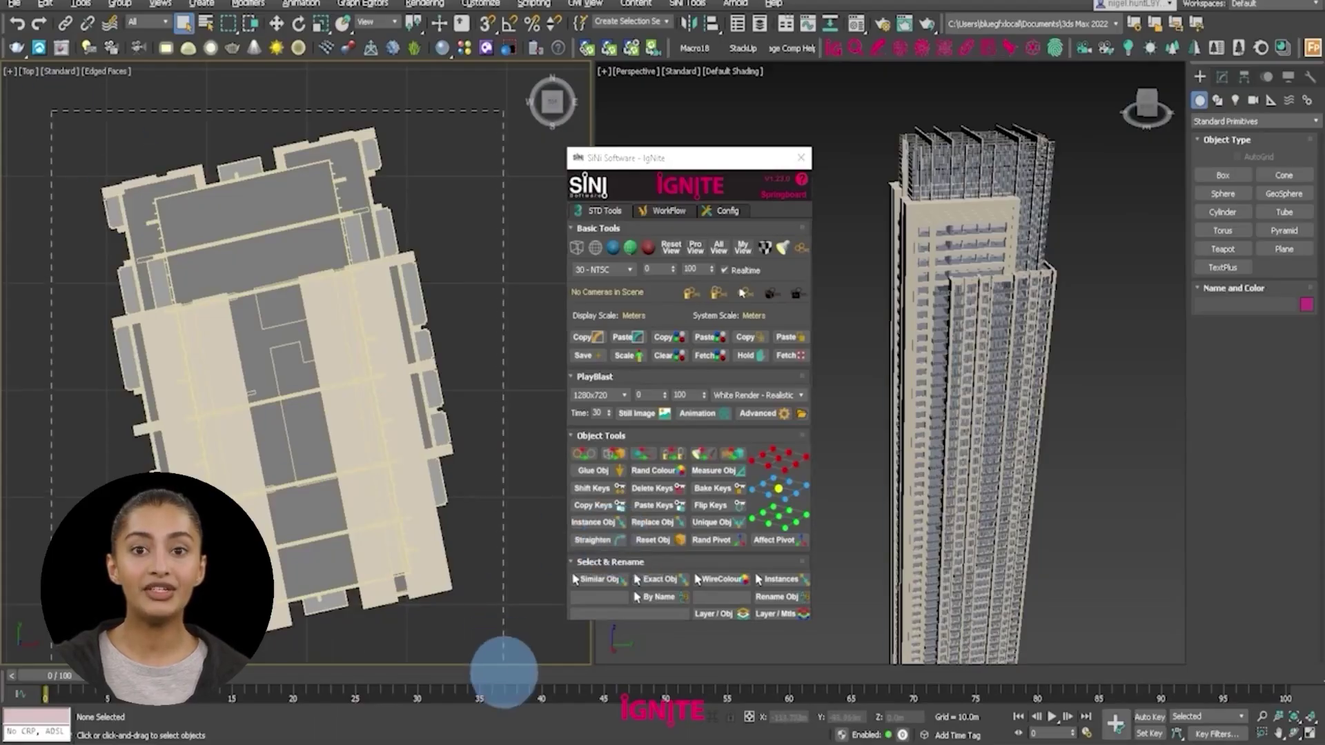
# Step: Straighten the rotated tower with Ignite and extrude two tall wall polygons outward at its end
pyautogui.click(593, 540)
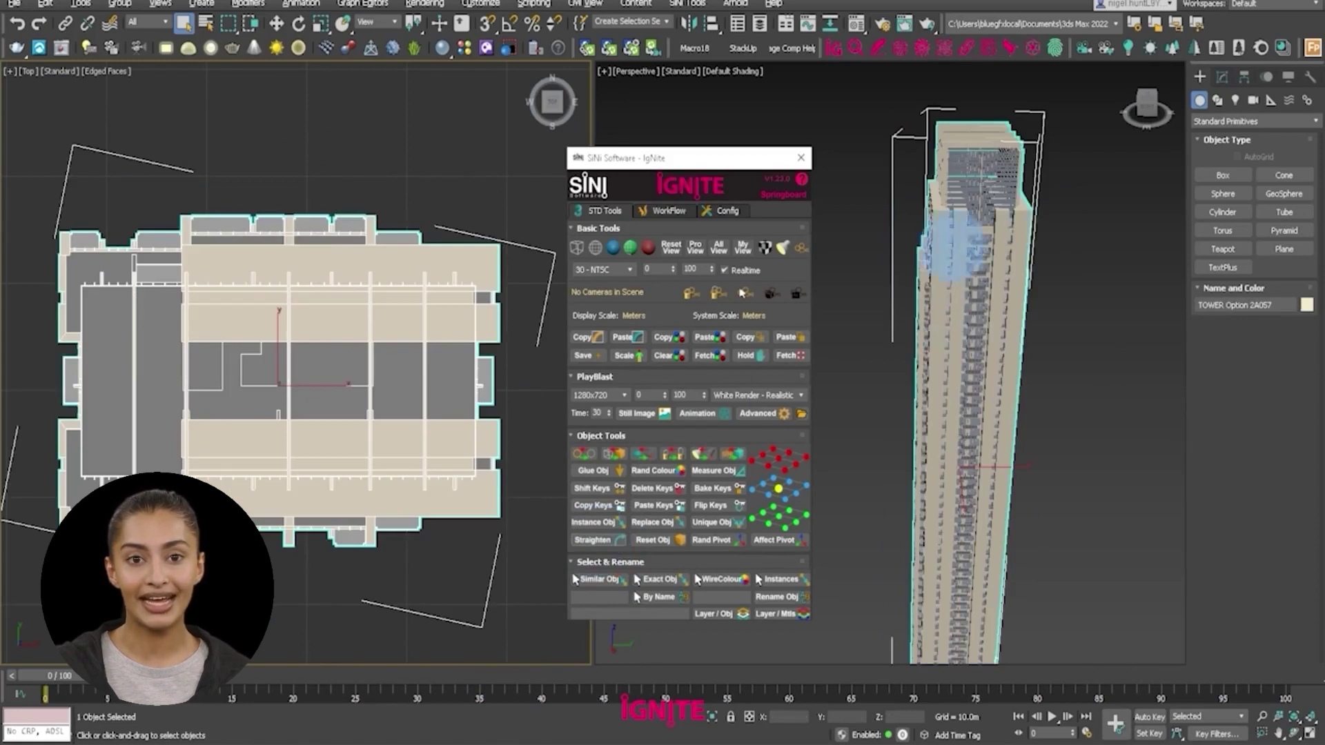
pyautogui.click(1268, 293)
pyautogui.click(1025, 310)
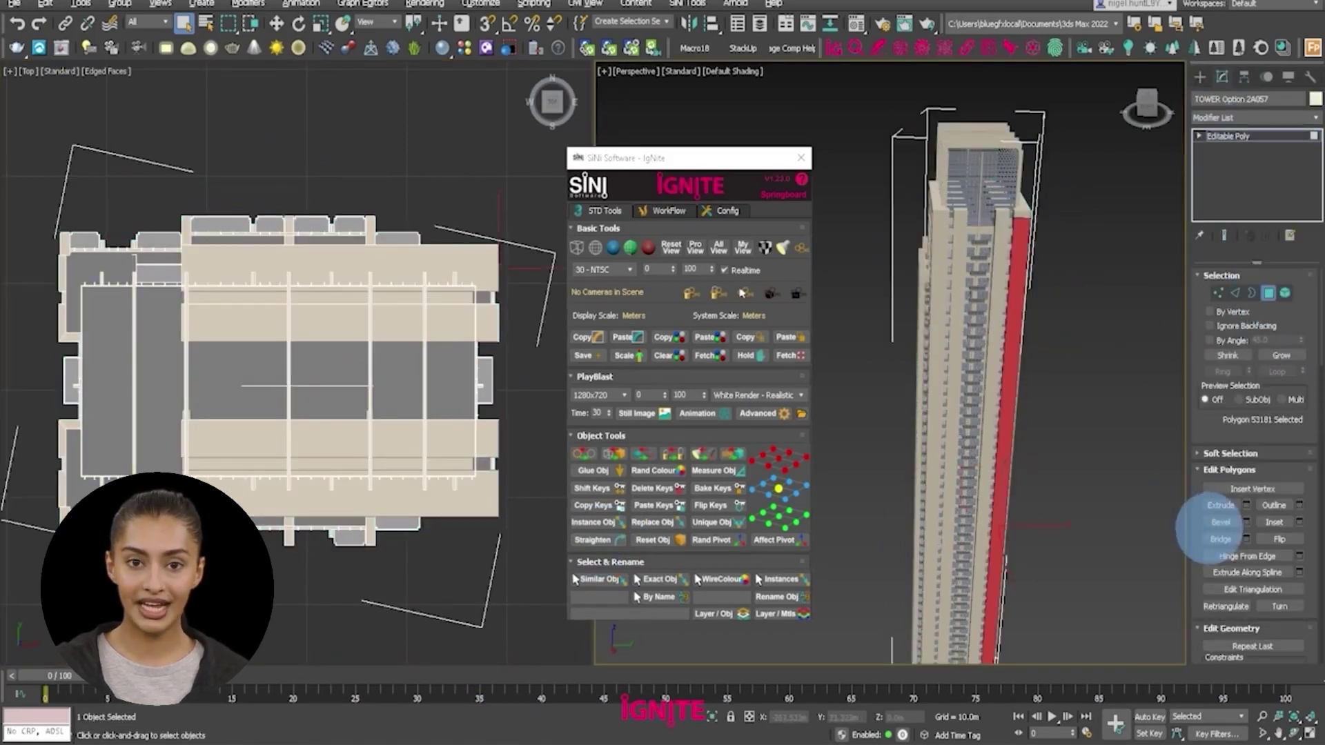
pyautogui.click(1220, 505)
pyautogui.moveTo(1006, 341); pyautogui.dragTo(1028, 363)
pyautogui.moveTo(935, 253); pyautogui.dragTo(943, 274)
pyautogui.click(1221, 504)
# Step: Extrude a narrow vertical wall polygon outward from the tower's balcony facade
pyautogui.click(1295, 732)
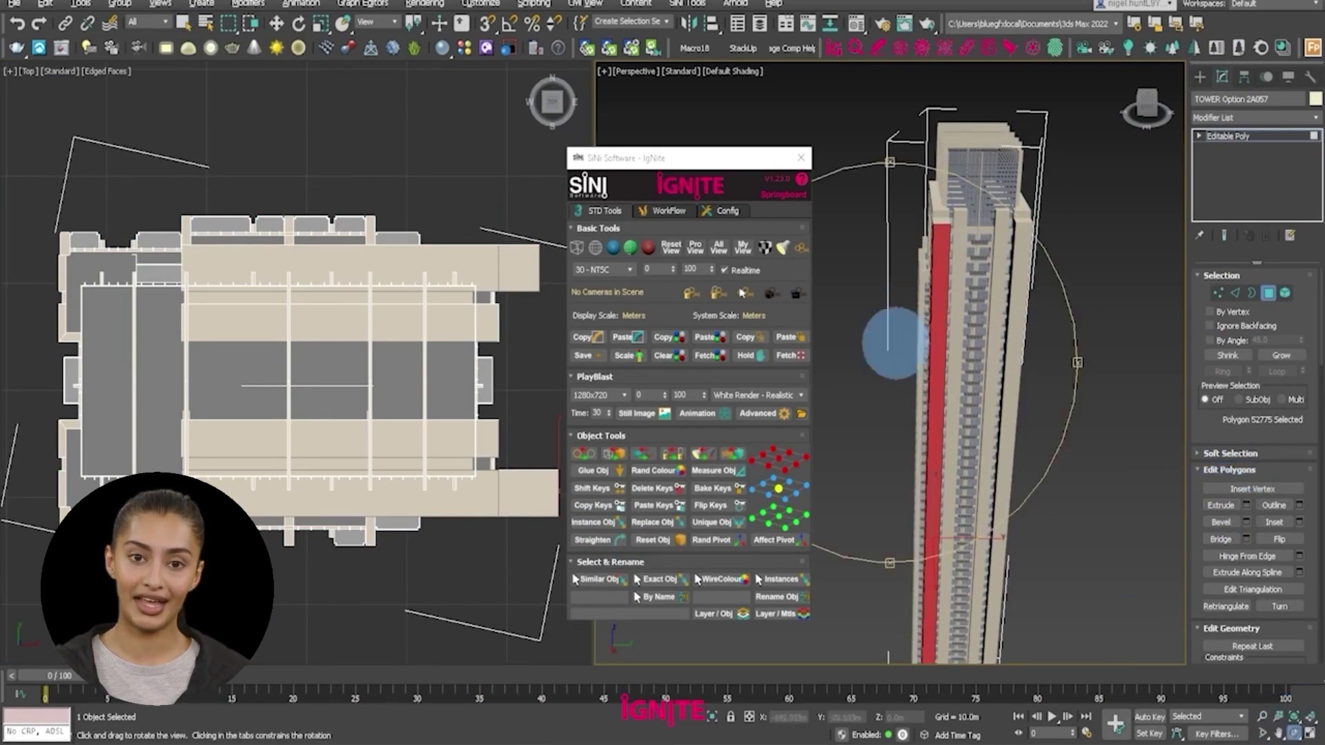
pyautogui.moveTo(895, 346); pyautogui.dragTo(909, 501)
pyautogui.scroll(-3, 909, 501)
pyautogui.rightClick(917, 476)
pyautogui.click(914, 319)
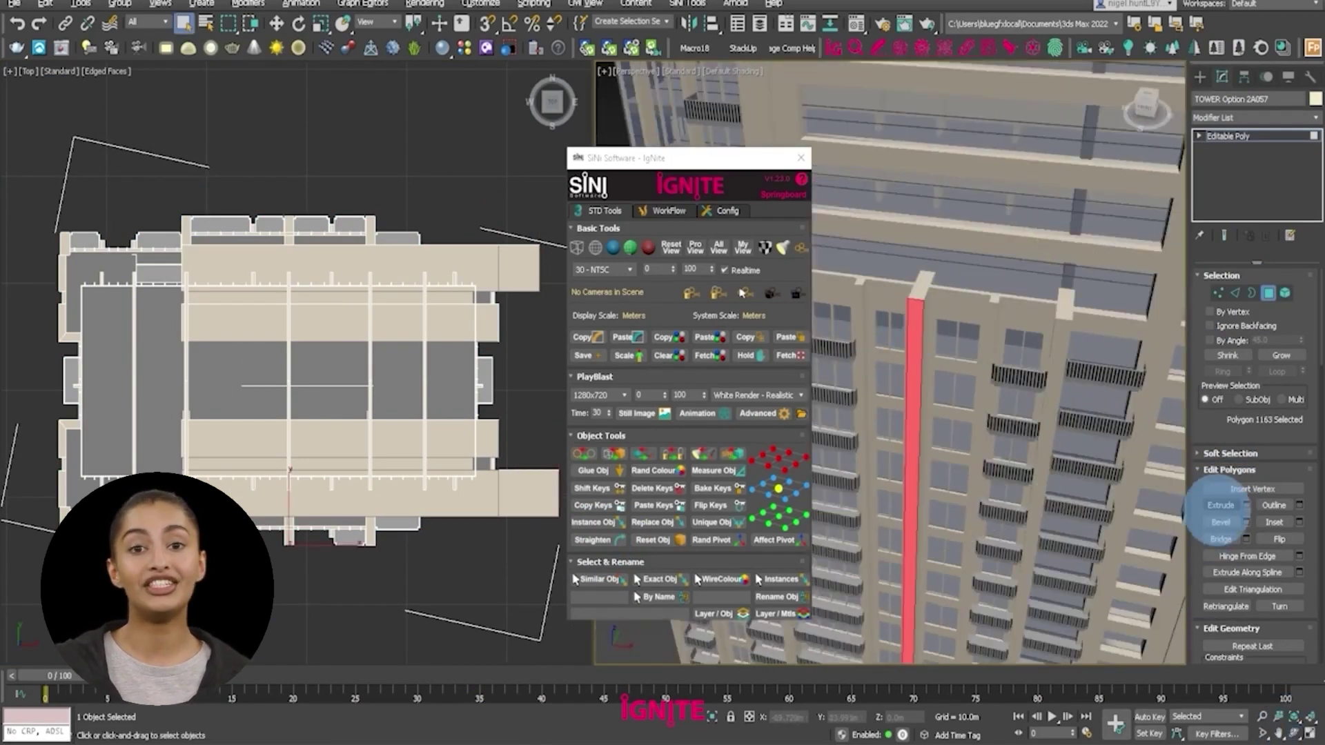
pyautogui.click(1218, 507)
pyautogui.moveTo(898, 415); pyautogui.dragTo(928, 379)
pyautogui.click(1221, 505)
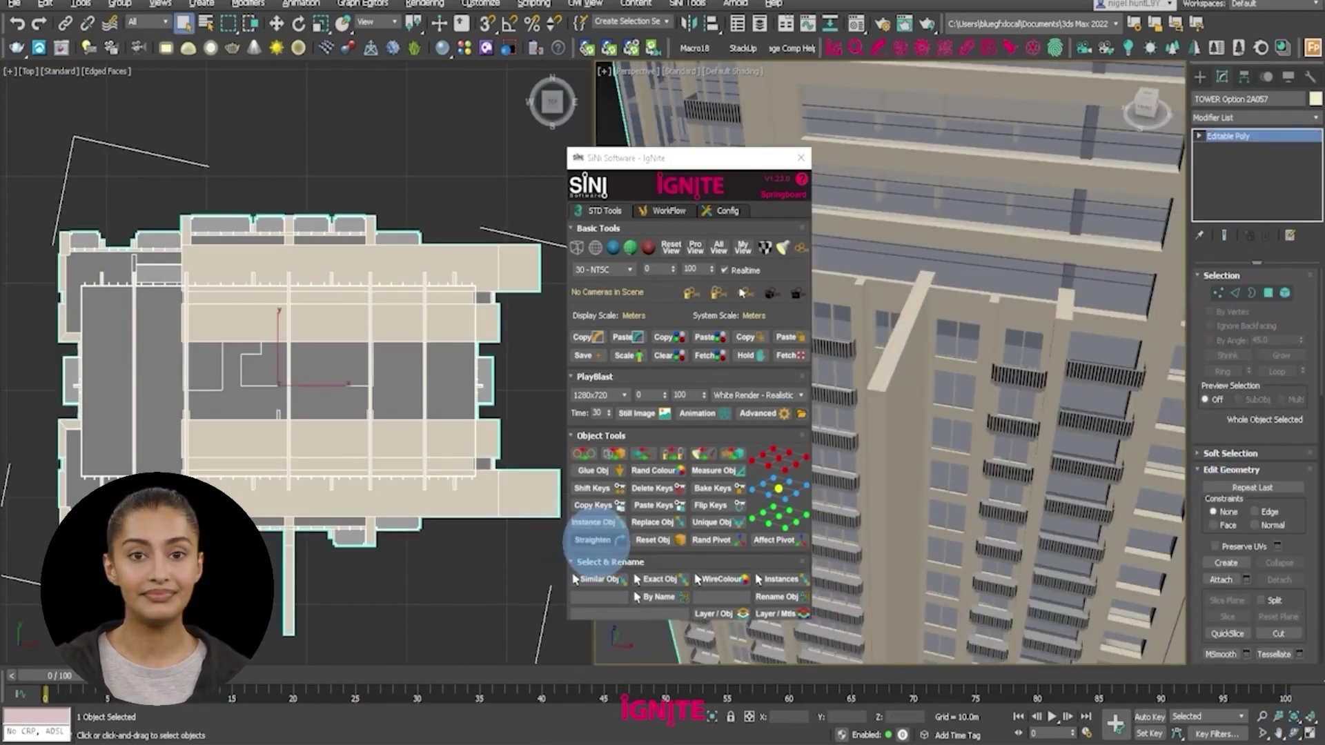
# Step: Undo the last change to the tower
pyautogui.hotkey('ctrl', 'z')
pyautogui.moveTo(453, 493); pyautogui.dragTo(405, 436, button='middle')
pyautogui.scroll(-5, 966, 359)
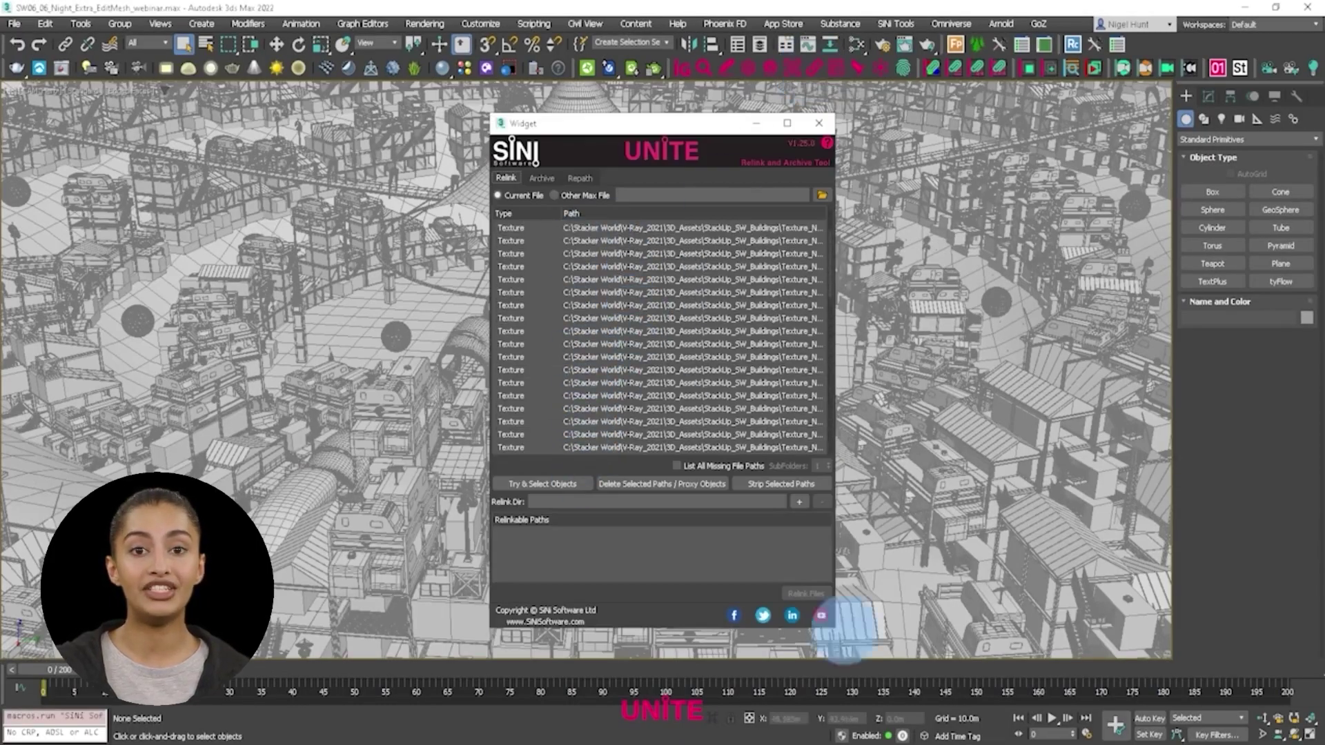
# Step: Add D:\Stacker World\V-Ray_2021\Textures as a relinkable path in Unite and relink the missing files
pyautogui.moveTo(835, 524); pyautogui.dragTo(1047, 491)
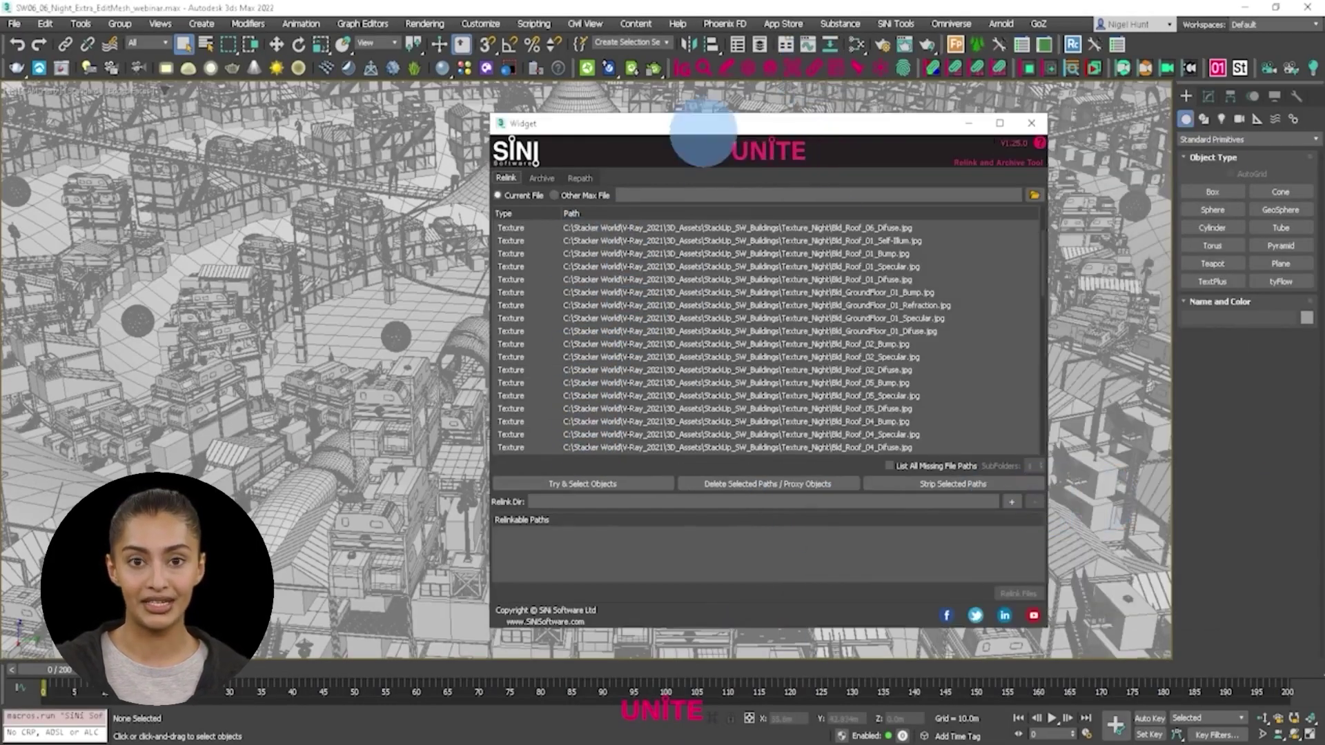
pyautogui.moveTo(702, 127); pyautogui.dragTo(509, 112)
pyautogui.click(819, 488)
pyautogui.click(599, 158)
pyautogui.doubleClick(540, 310)
pyautogui.click(821, 501)
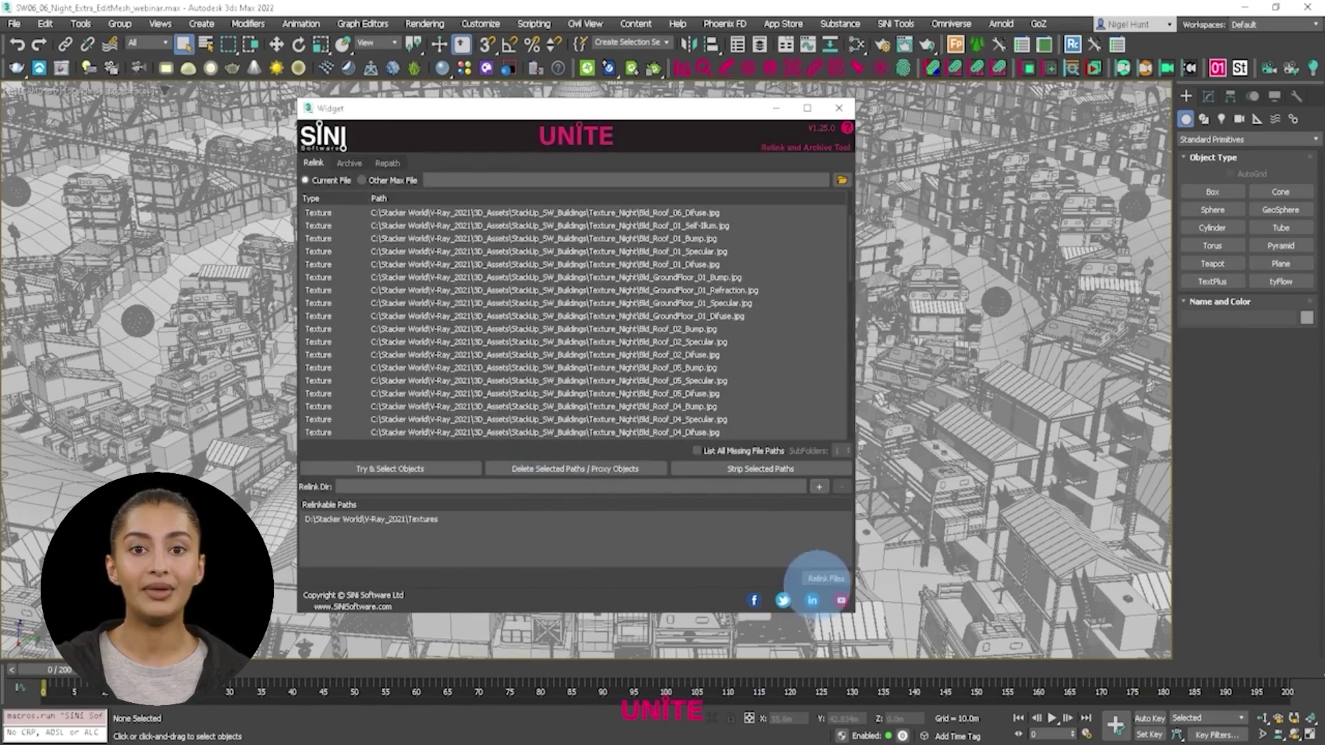
pyautogui.click(825, 579)
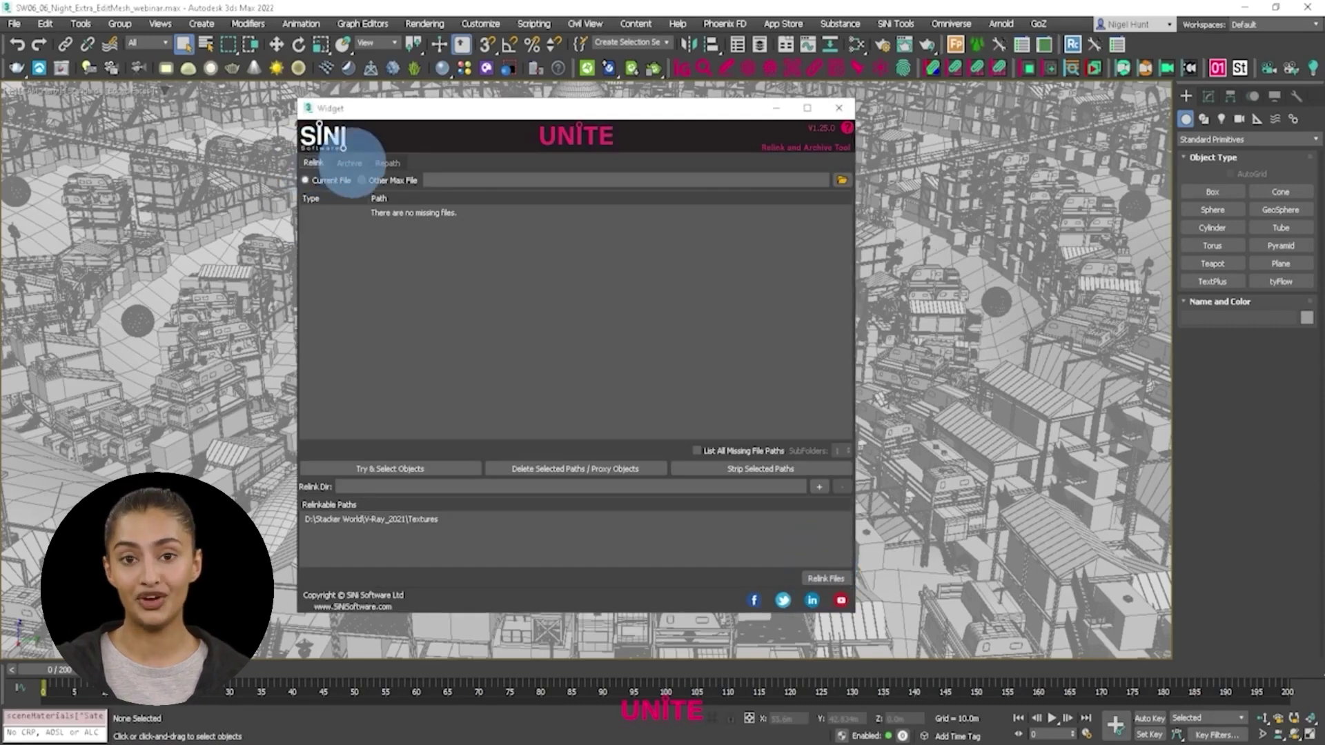
# Step: Show Unite's repath file list and select all the texture entries stored on the C: drive
pyautogui.click(349, 163)
pyautogui.moveTo(855, 323); pyautogui.dragTo(563, 347)
pyautogui.click(388, 162)
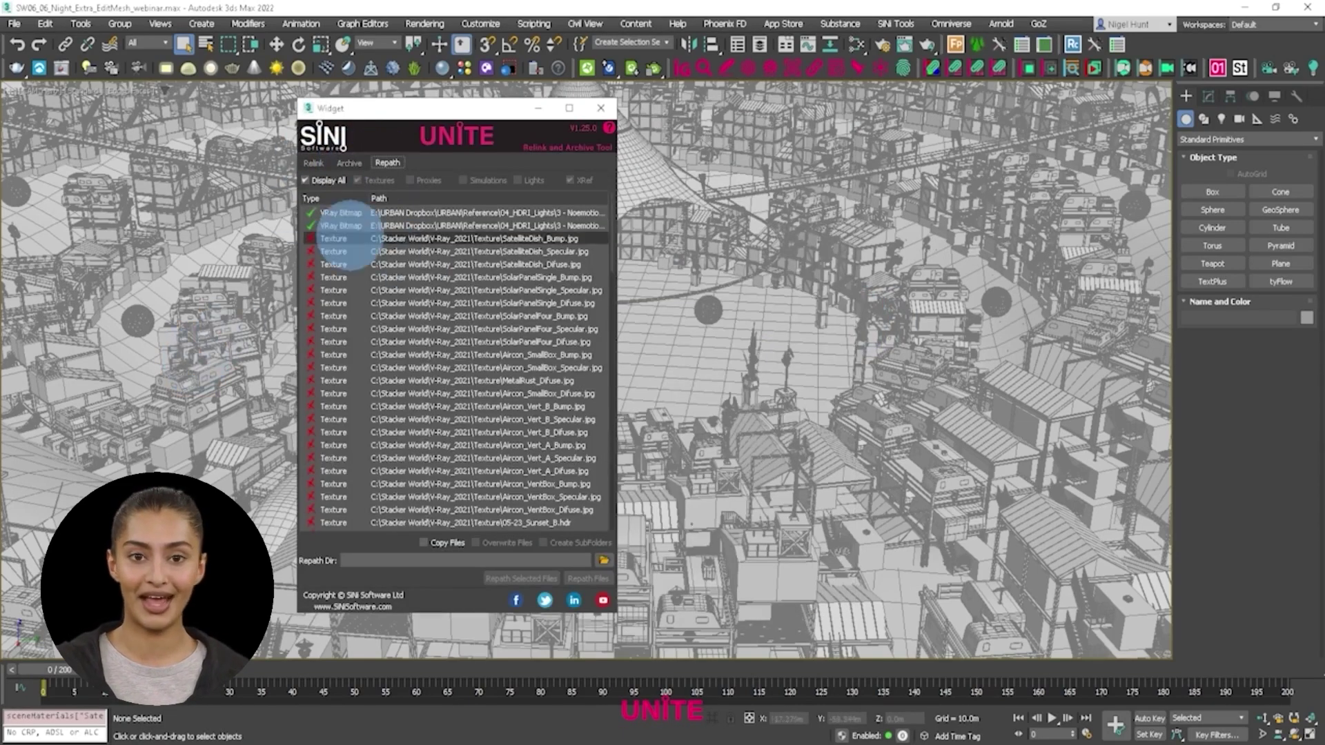
pyautogui.click(350, 229)
pyautogui.click(348, 239)
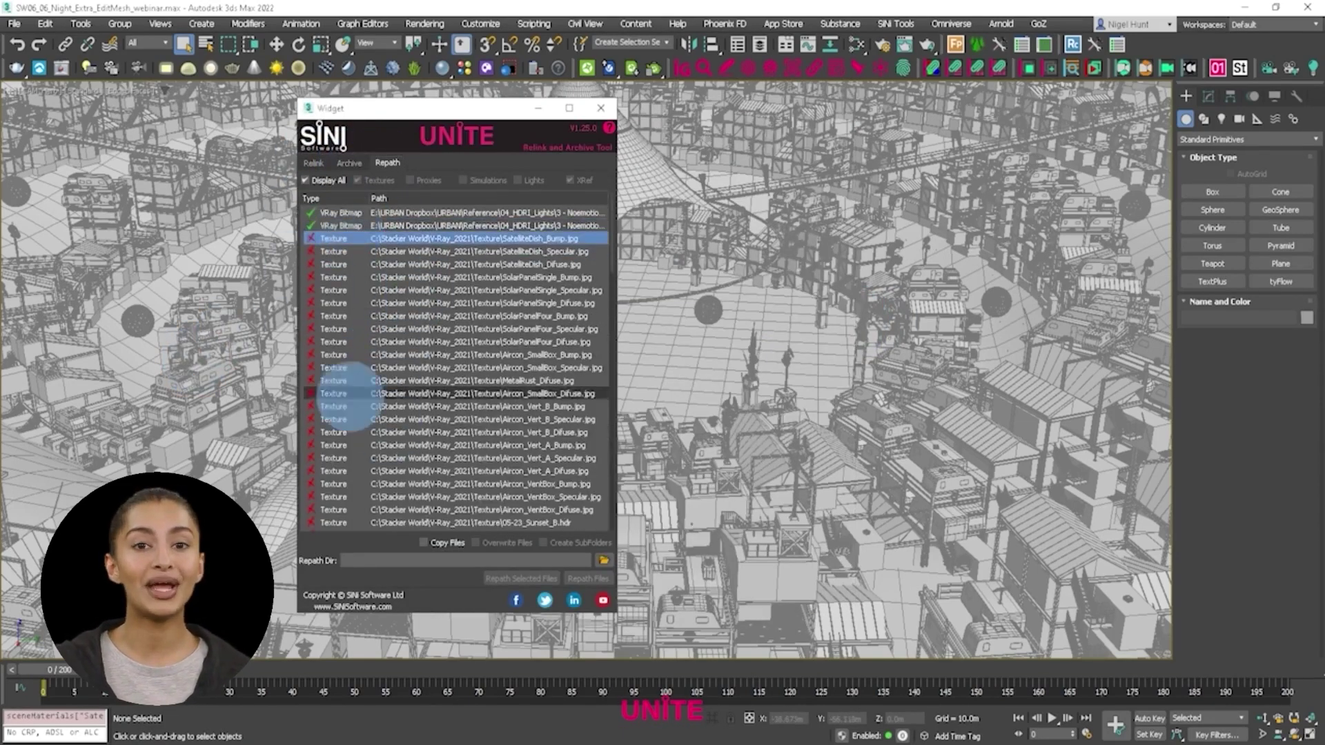
pyautogui.scroll(-20, 352, 338)
pyautogui.hotkey('ctrl', 'a')
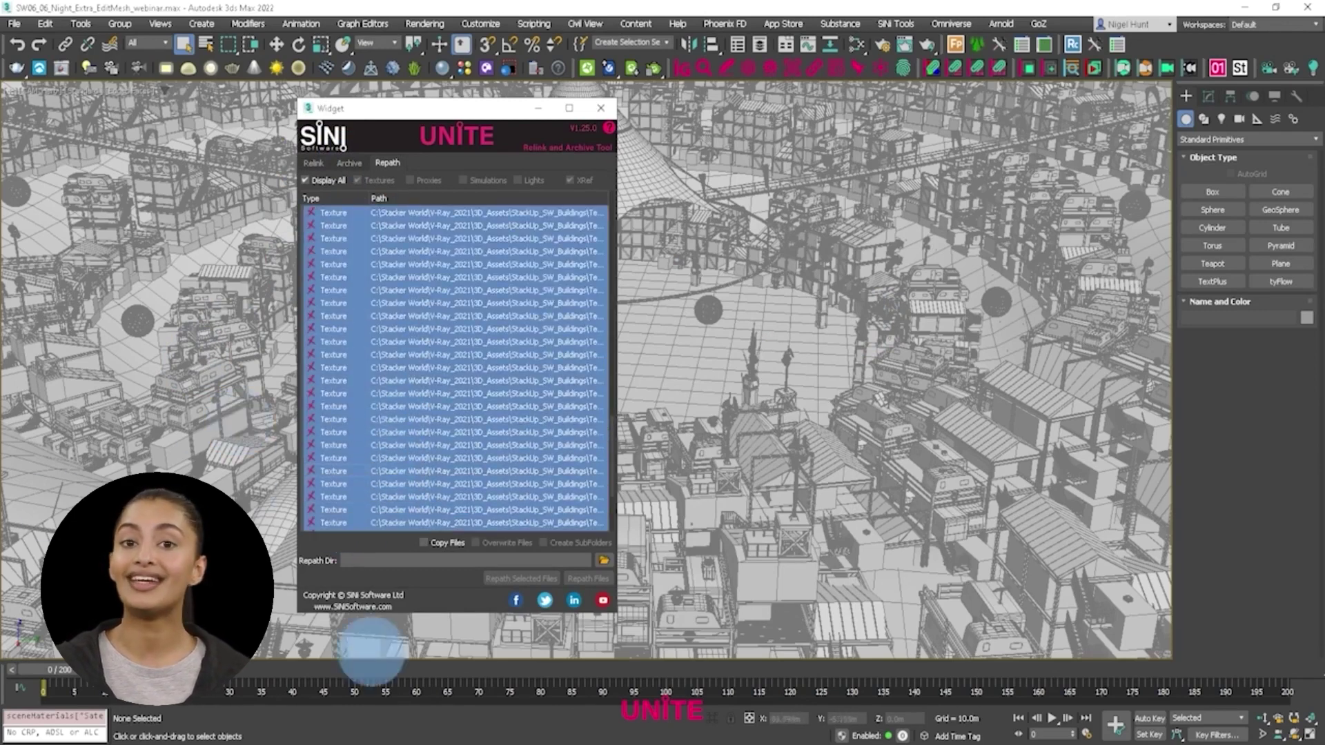
# Step: Create a folder named Temp in D:\Stacker World\V-Ray_2021, set it as the repath directory and repath the files
pyautogui.click(604, 560)
pyautogui.click(585, 154)
pyautogui.rightClick(595, 376)
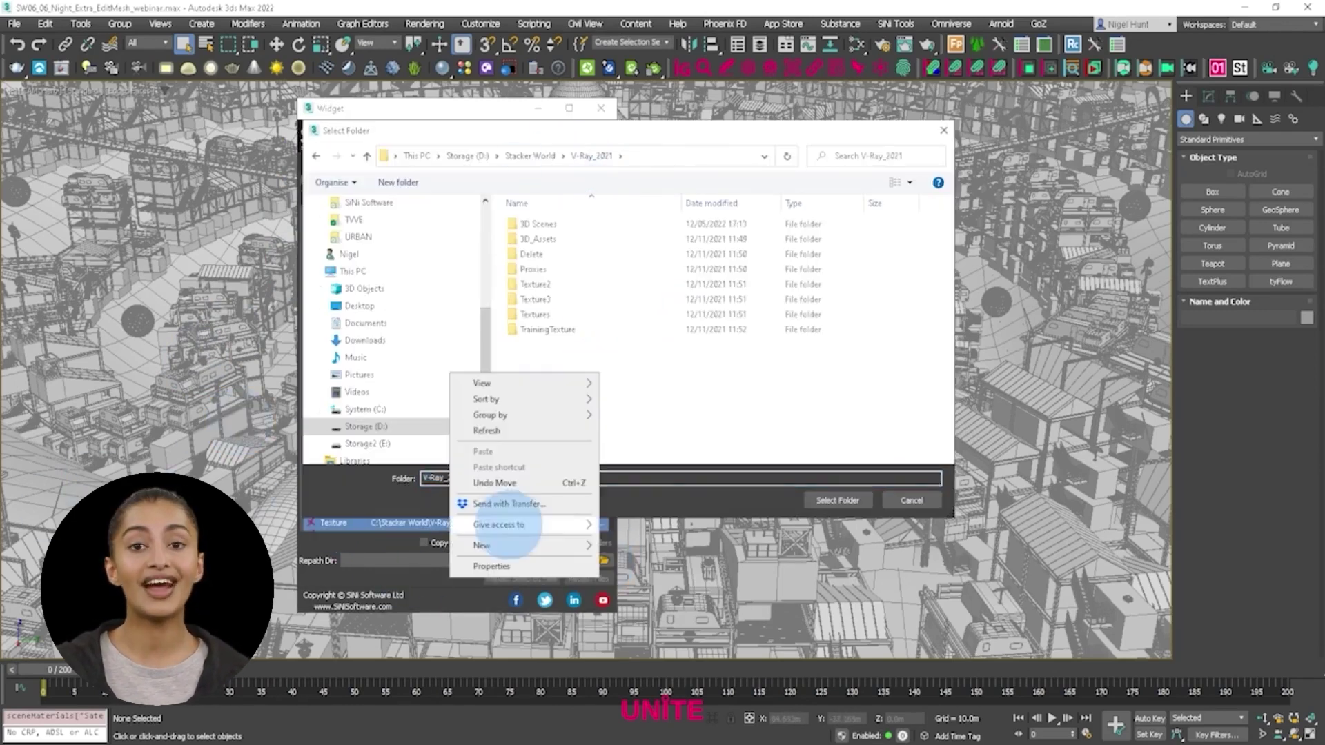
pyautogui.moveTo(486, 507)
pyautogui.click(747, 419)
pyautogui.write('Temp')
pyautogui.press('Return')
pyautogui.click(837, 499)
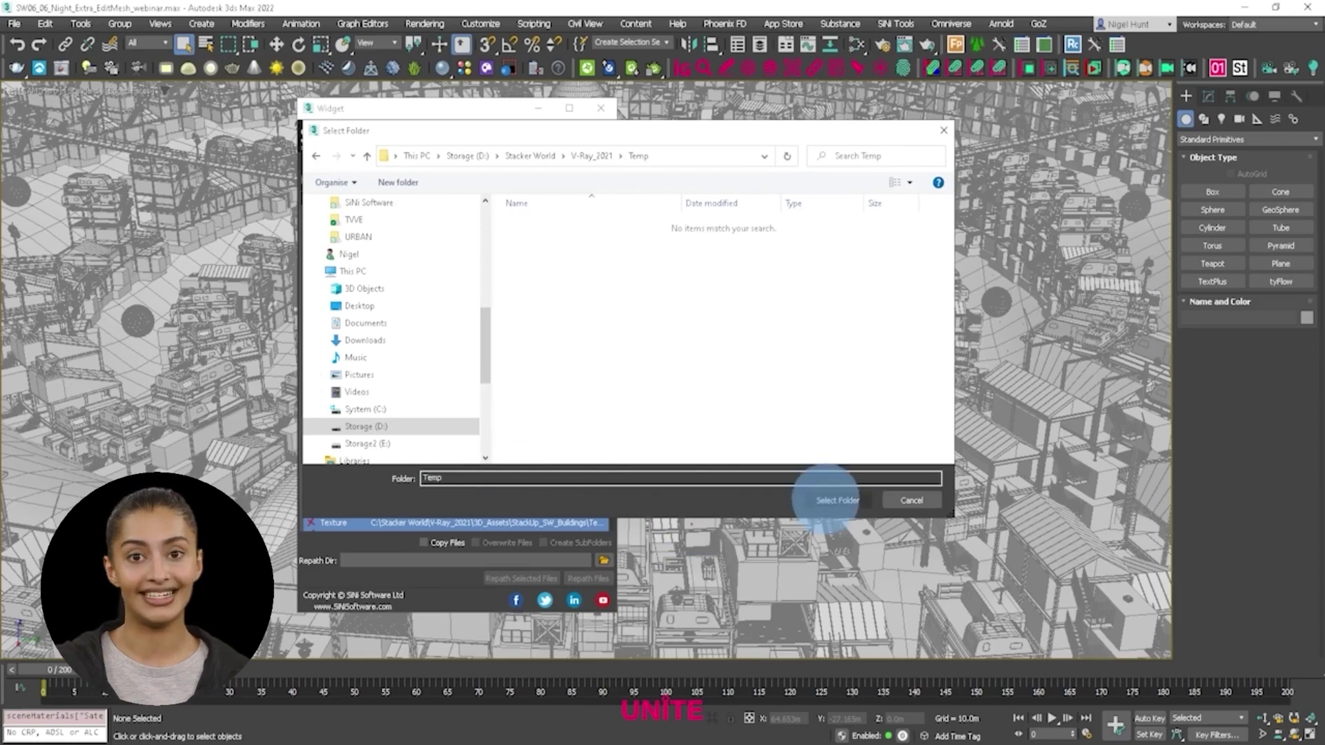
pyautogui.click(837, 499)
pyautogui.click(588, 579)
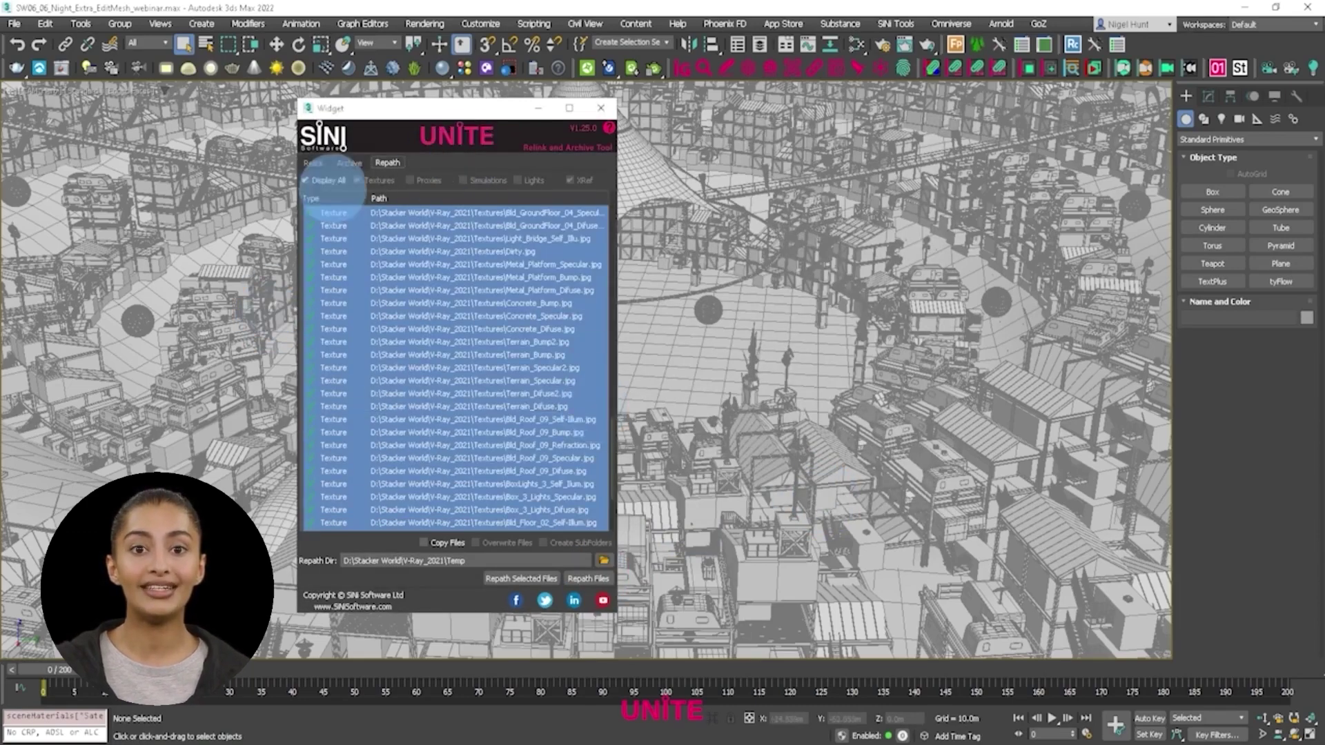
pyautogui.click(313, 162)
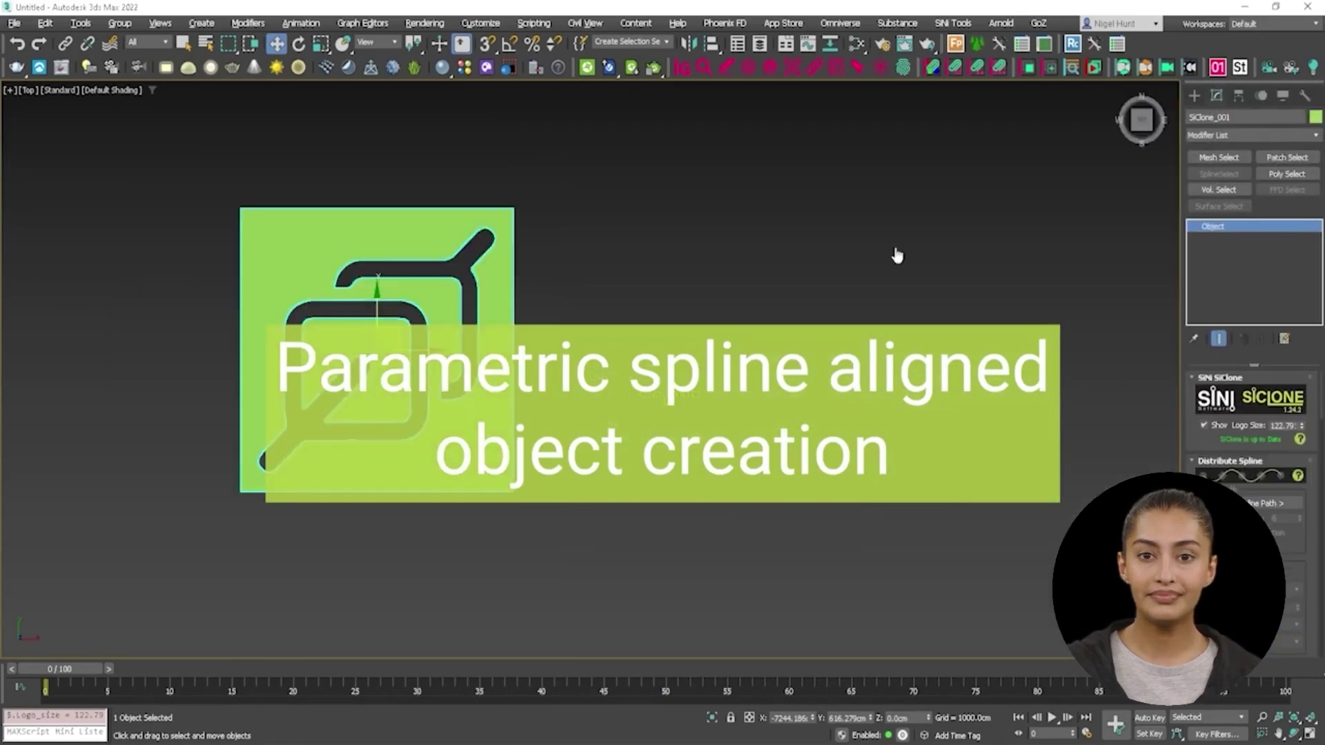
# Step: Assign spline paths to the SiClone objects, using Spline_For_SiClone_002 for the cars and Spline_For_SiClone_003 for the people
pyautogui.click(1089, 403)
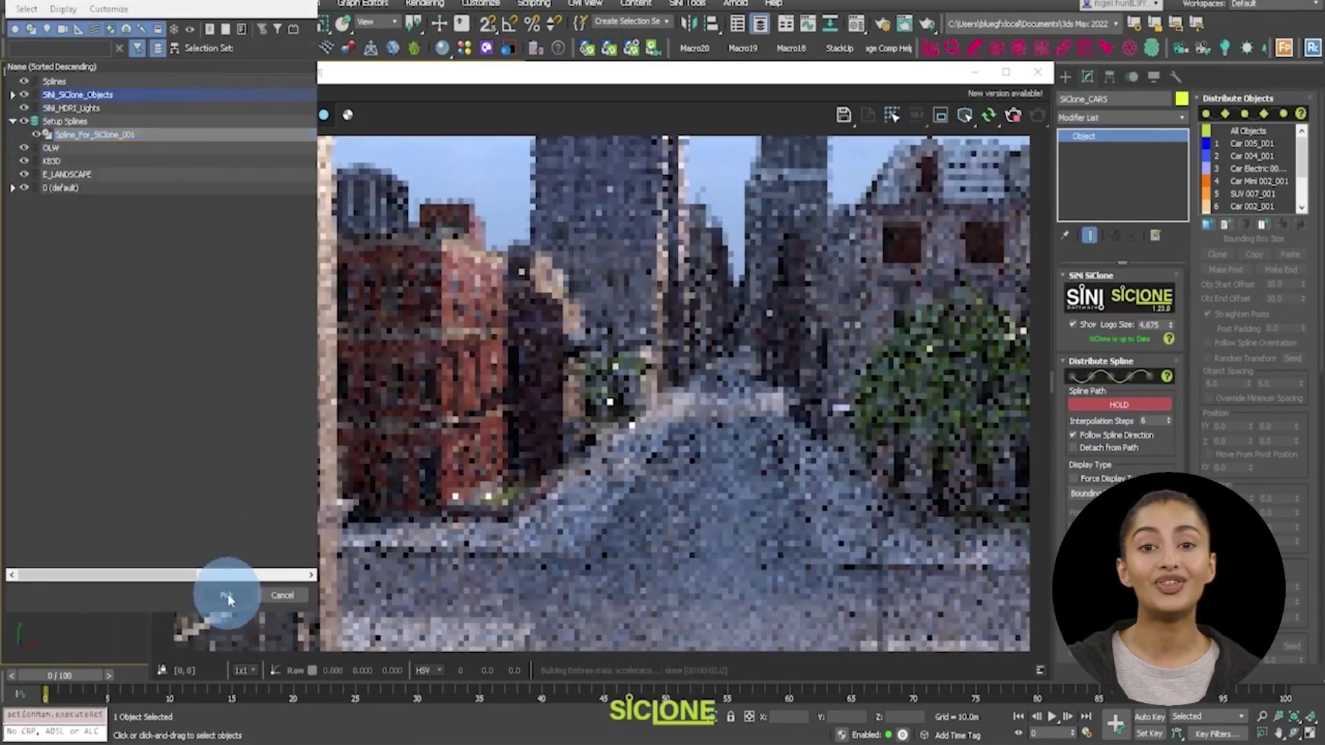
pyautogui.click(226, 595)
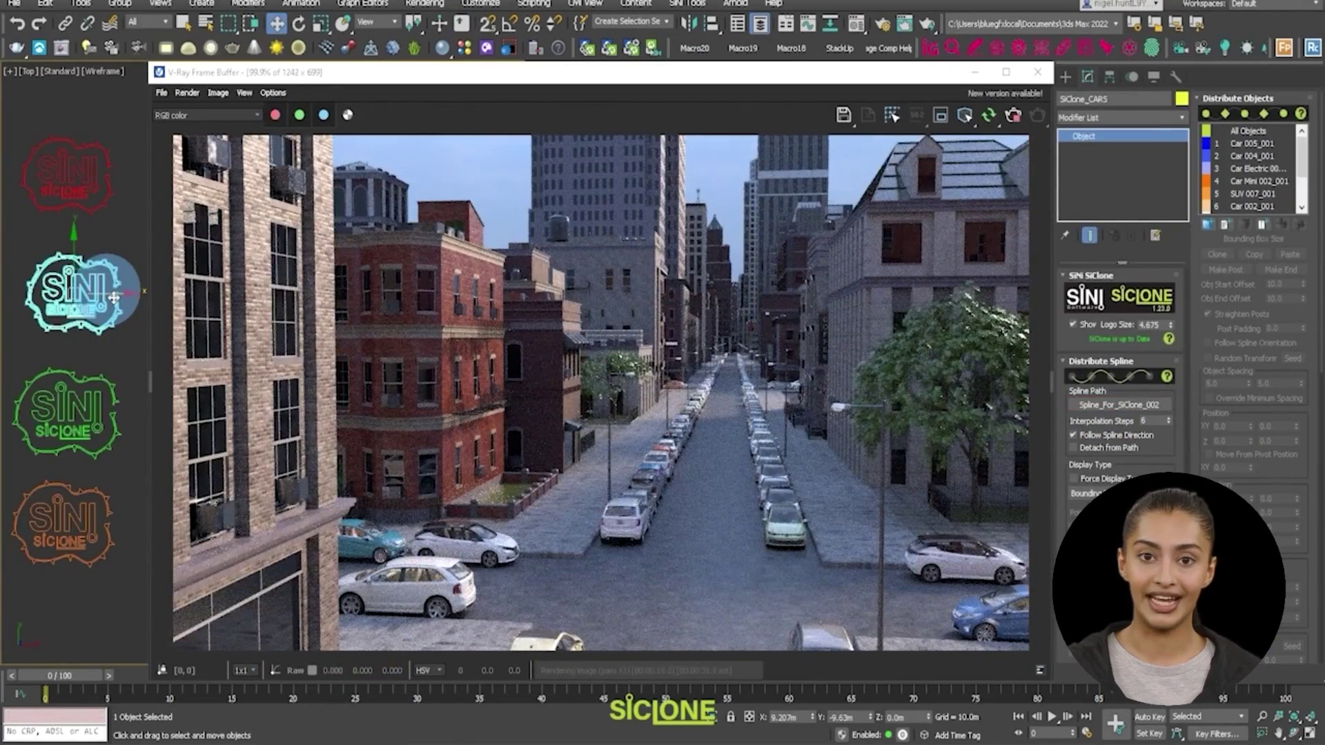
pyautogui.click(64, 523)
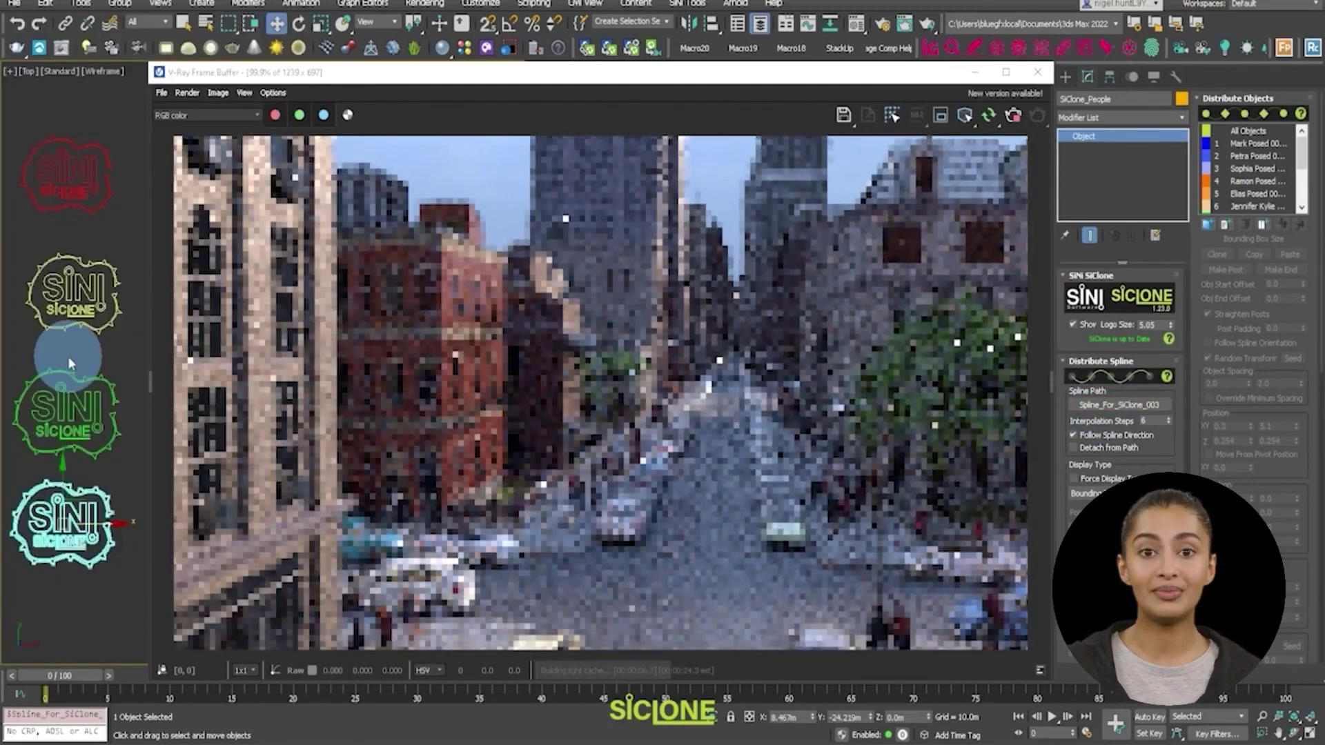
pyautogui.click(1089, 407)
pyautogui.click(227, 595)
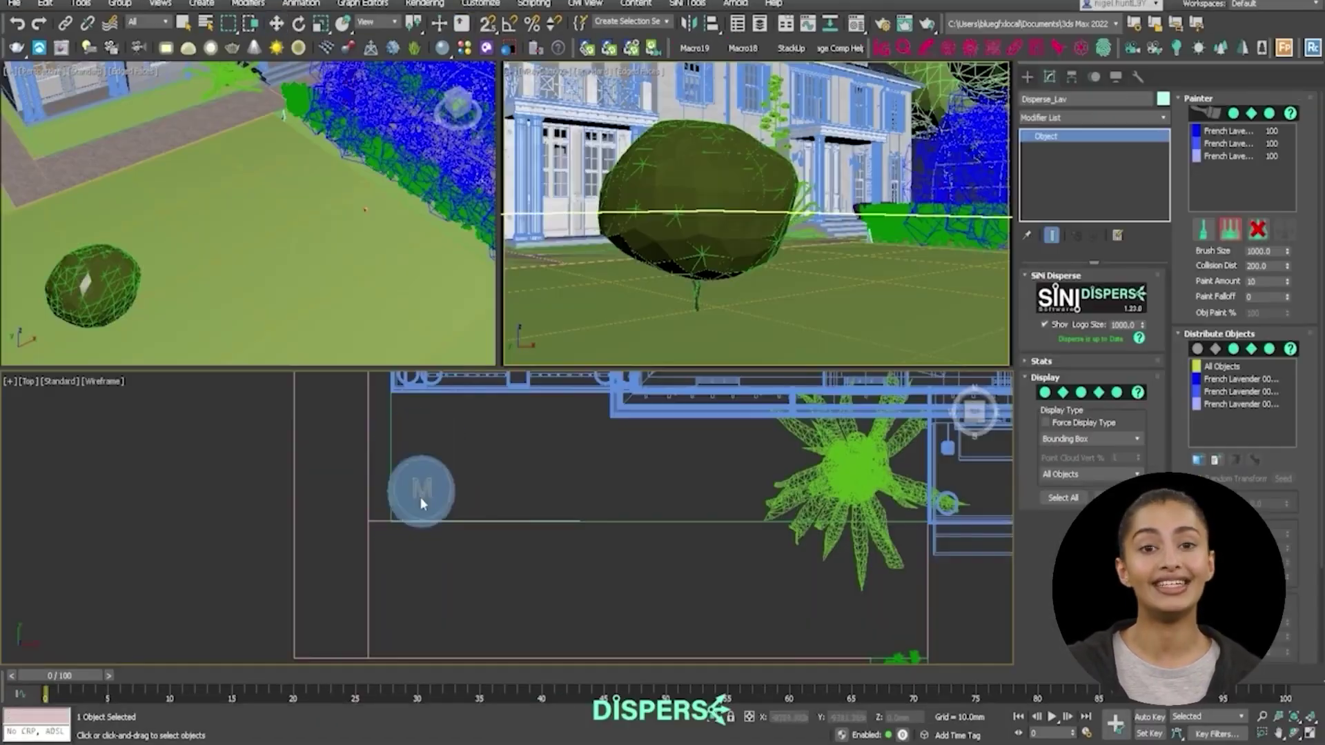
# Step: Paint the three tulip models around the round bush and along the hedge with Disperse, and render the garden
pyautogui.moveTo(423, 488); pyautogui.dragTo(899, 508)
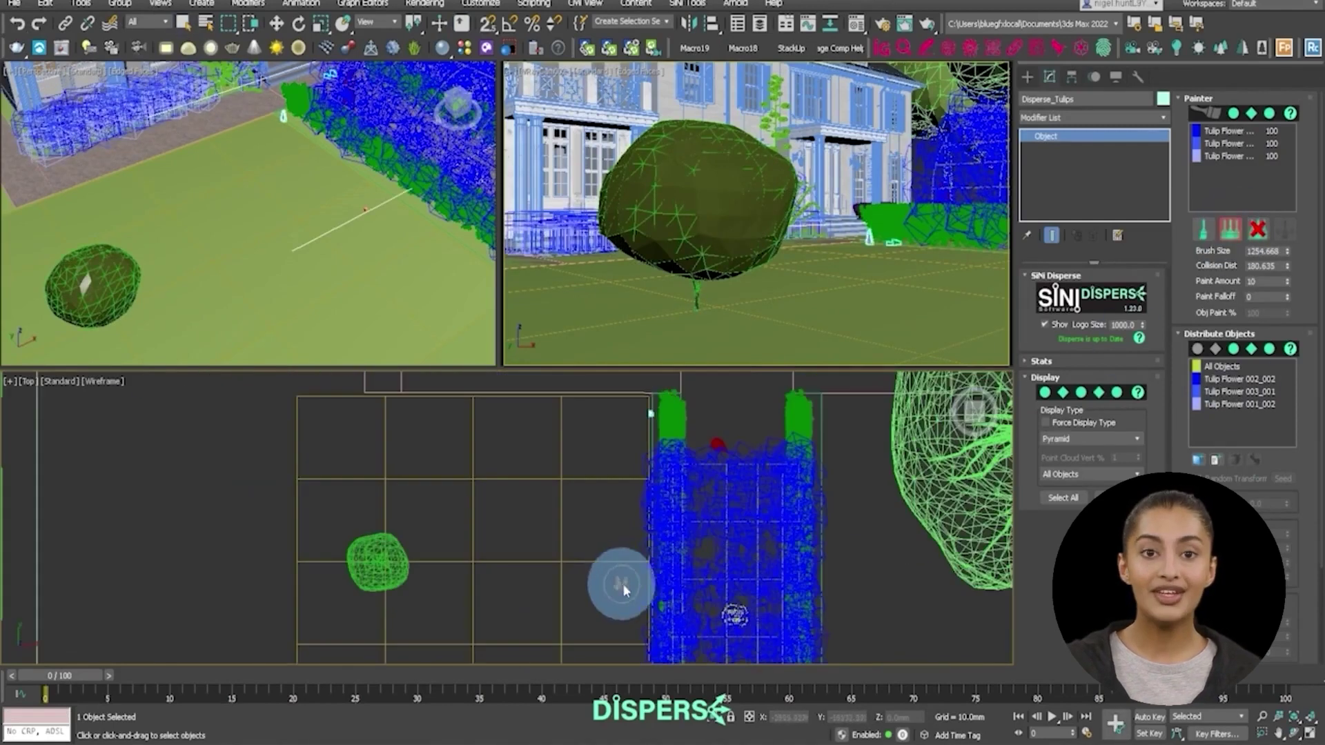
pyautogui.moveTo(615, 580); pyautogui.dragTo(597, 461)
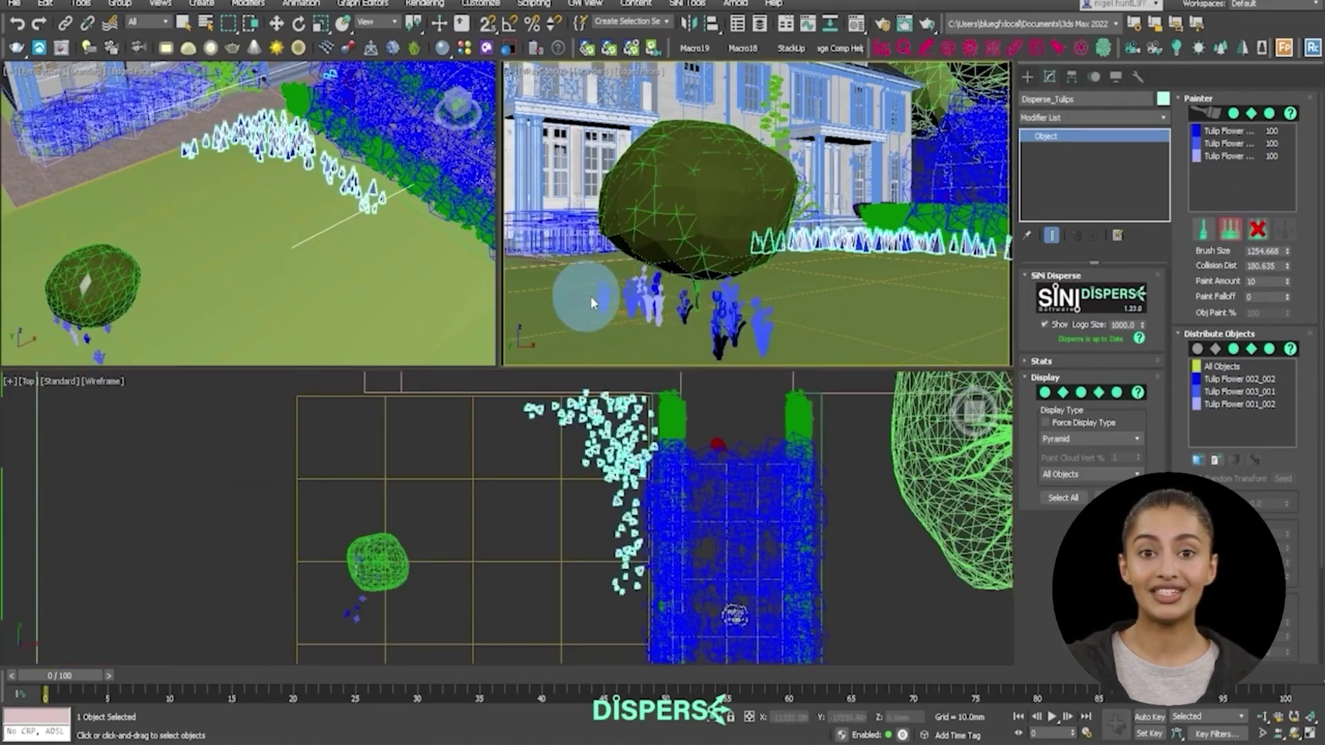
pyautogui.moveTo(590, 295); pyautogui.dragTo(697, 304)
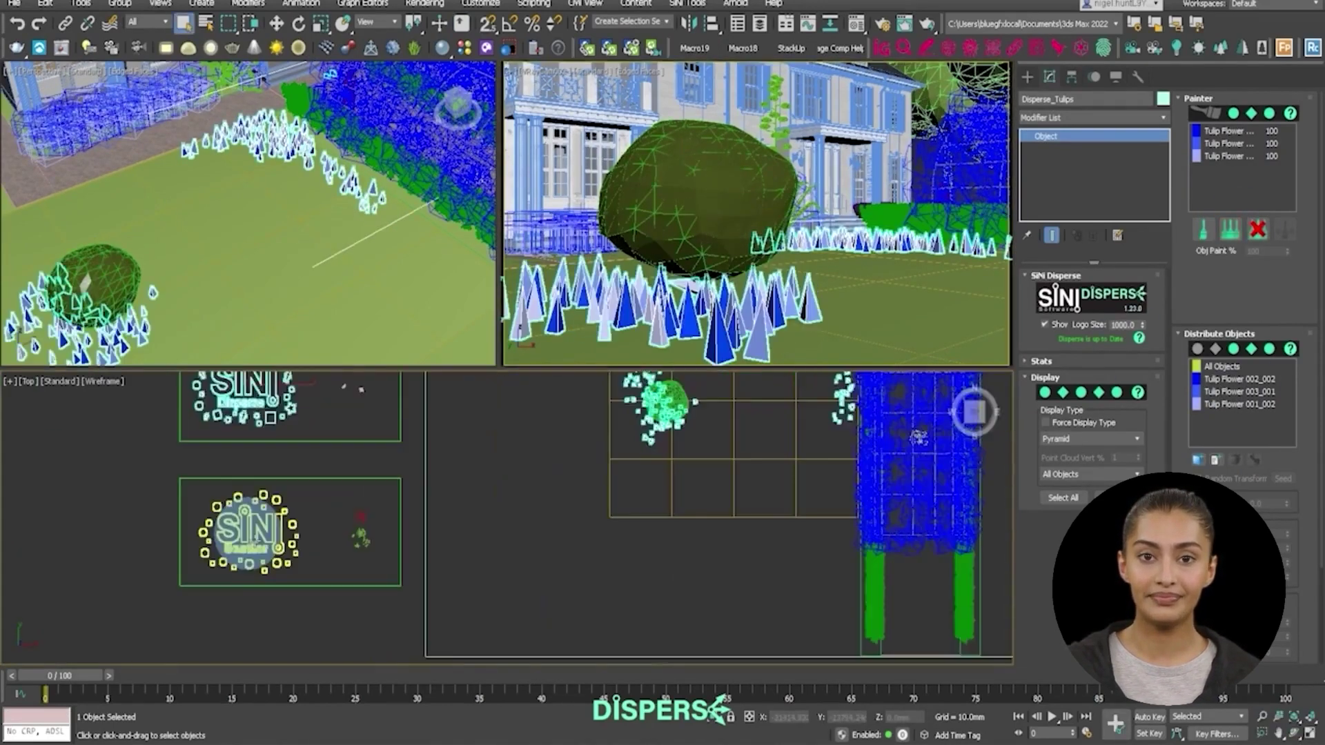
pyautogui.click(1228, 165)
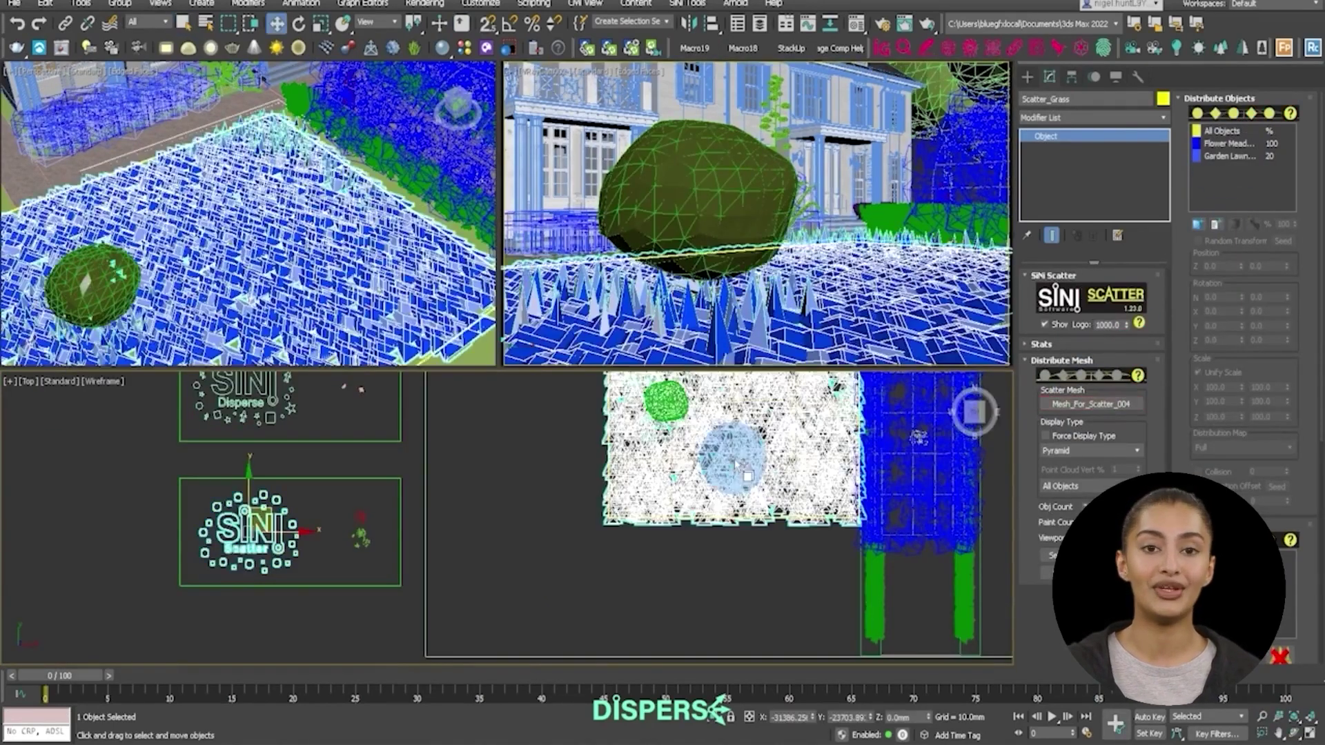
pyautogui.hotkey('shift', 'q')
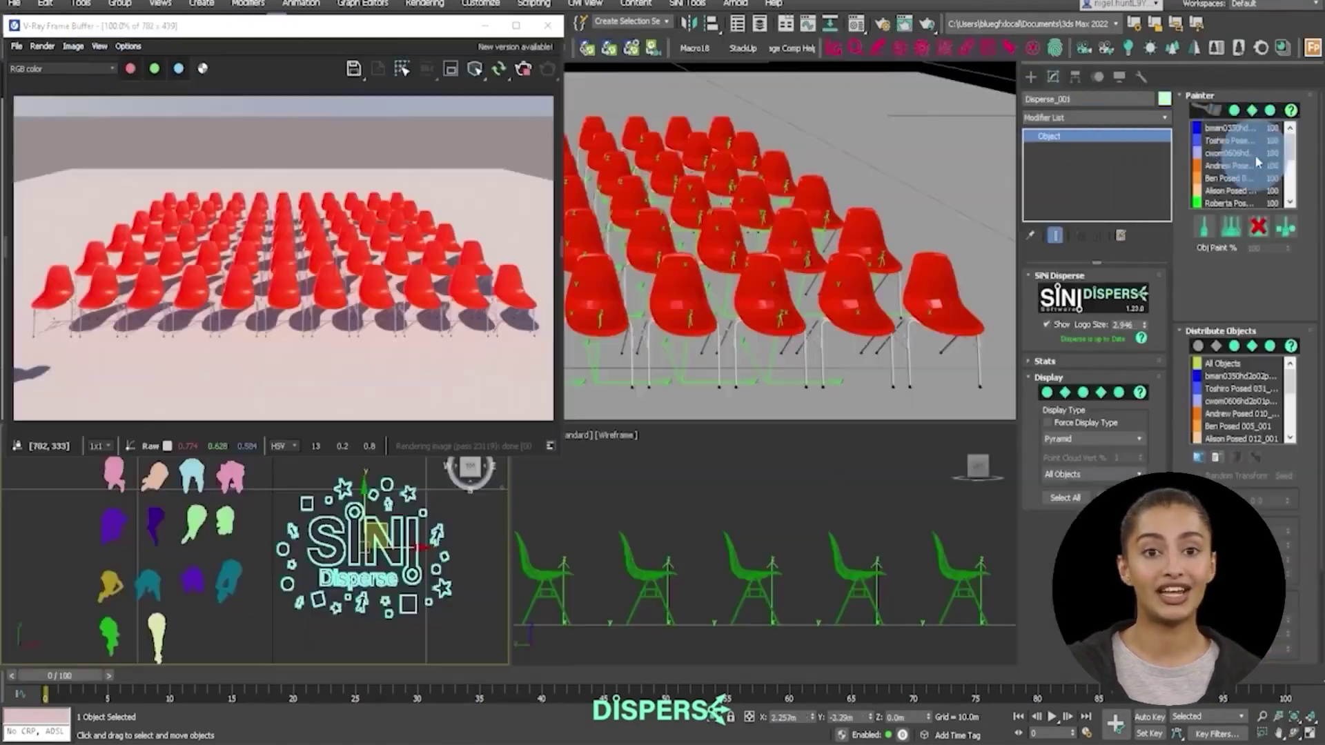
# Step: Select all the posed people in the Disperse painter list and activate object replacement for the chair scene
pyautogui.click(1232, 128)
pyautogui.moveTo(1290, 141); pyautogui.dragTo(1290, 185)
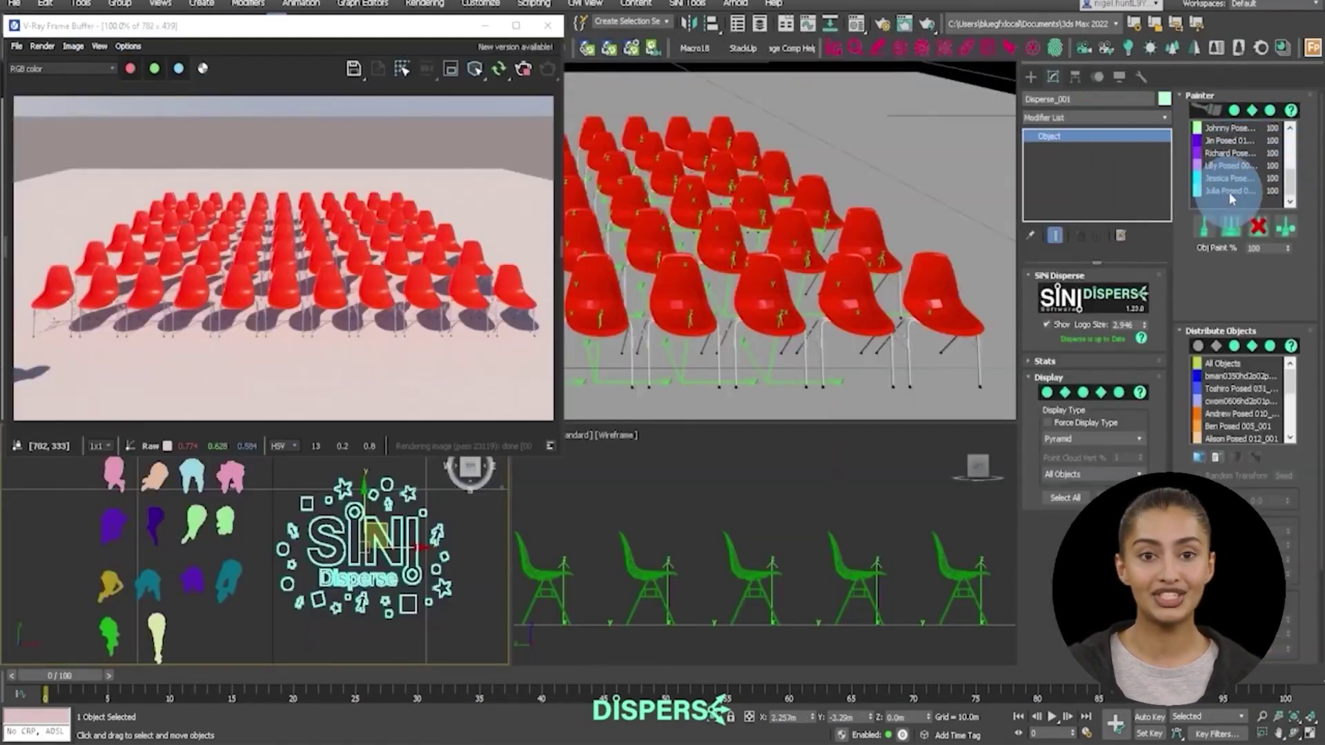
pyautogui.keyDown('shift'); pyautogui.click(1231, 191); pyautogui.keyUp('shift')
pyautogui.click(1286, 227)
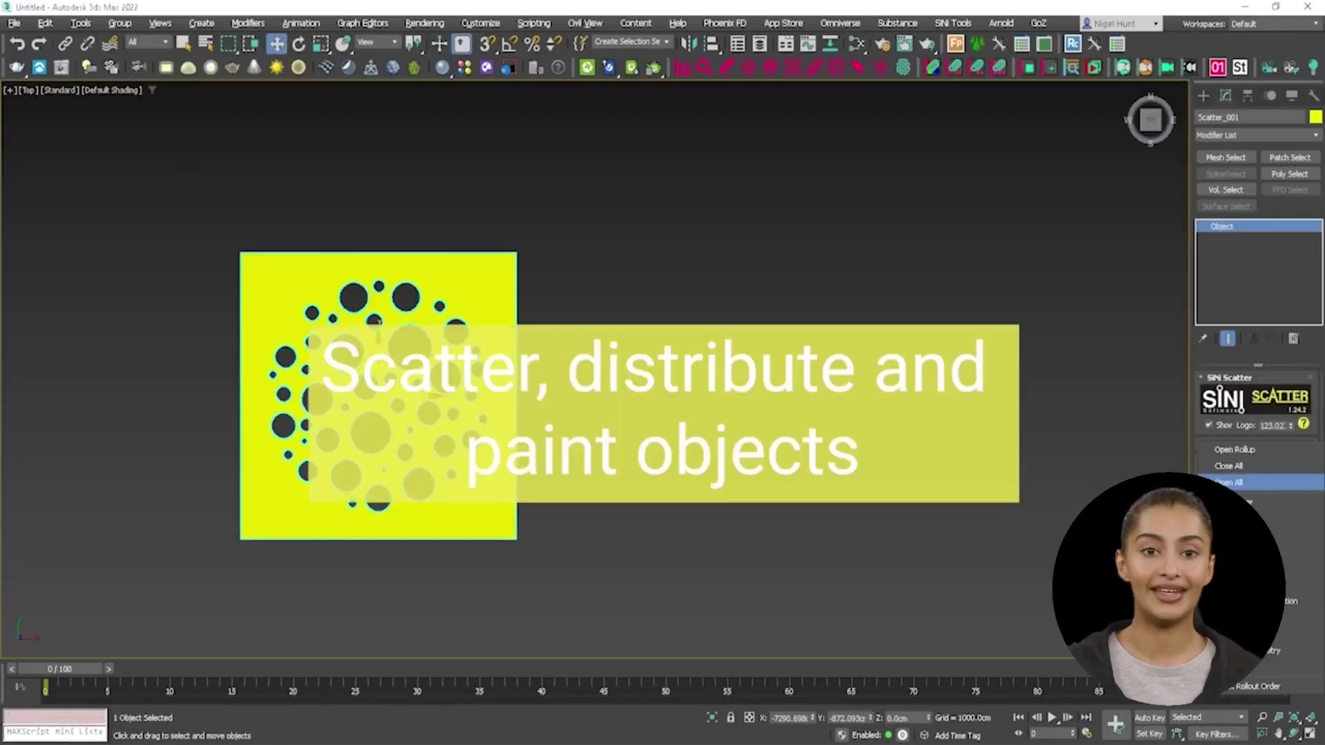
# Step: Expand all the Scatter rollouts and widen the command panel to several columns
pyautogui.click(1230, 482)
pyautogui.moveTo(1191, 428); pyautogui.dragTo(545, 428)
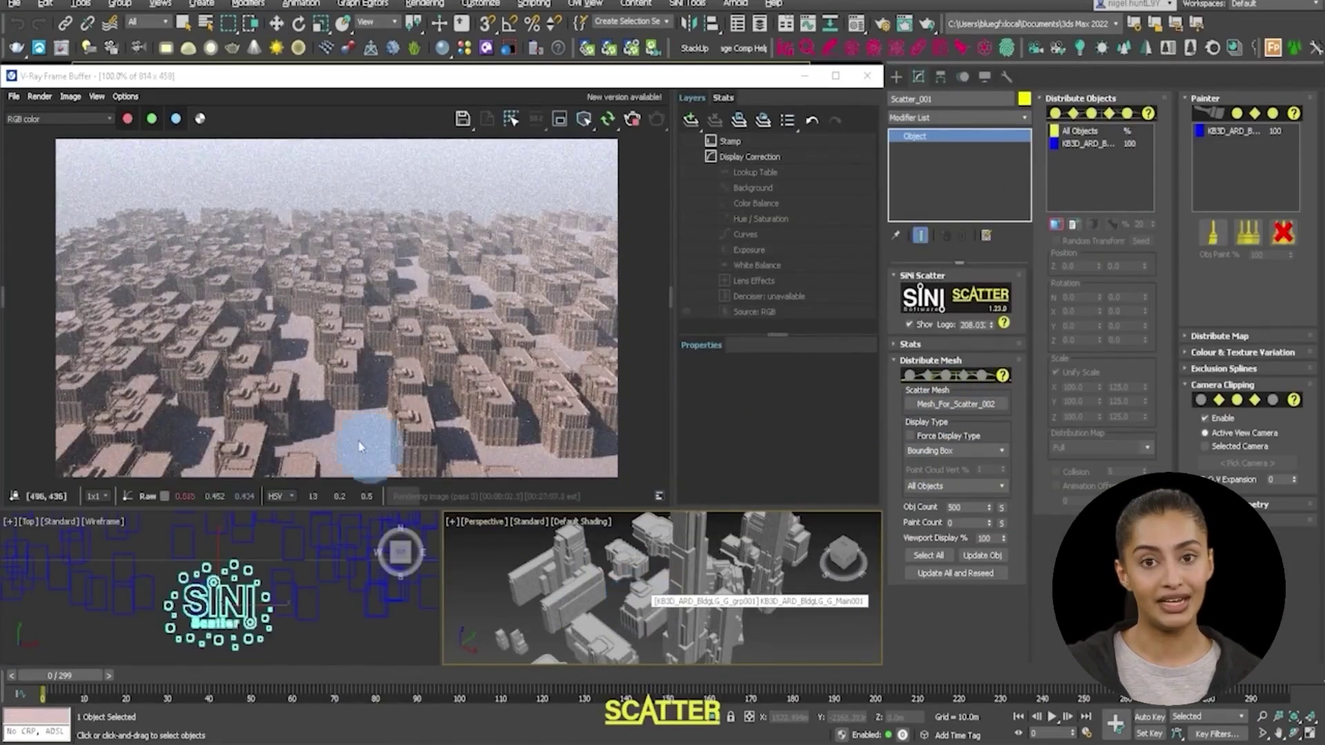
# Step: Set the selected Scatter building's random scale range to 75–120 and its distribution percentage to 20
pyautogui.click(1044, 385)
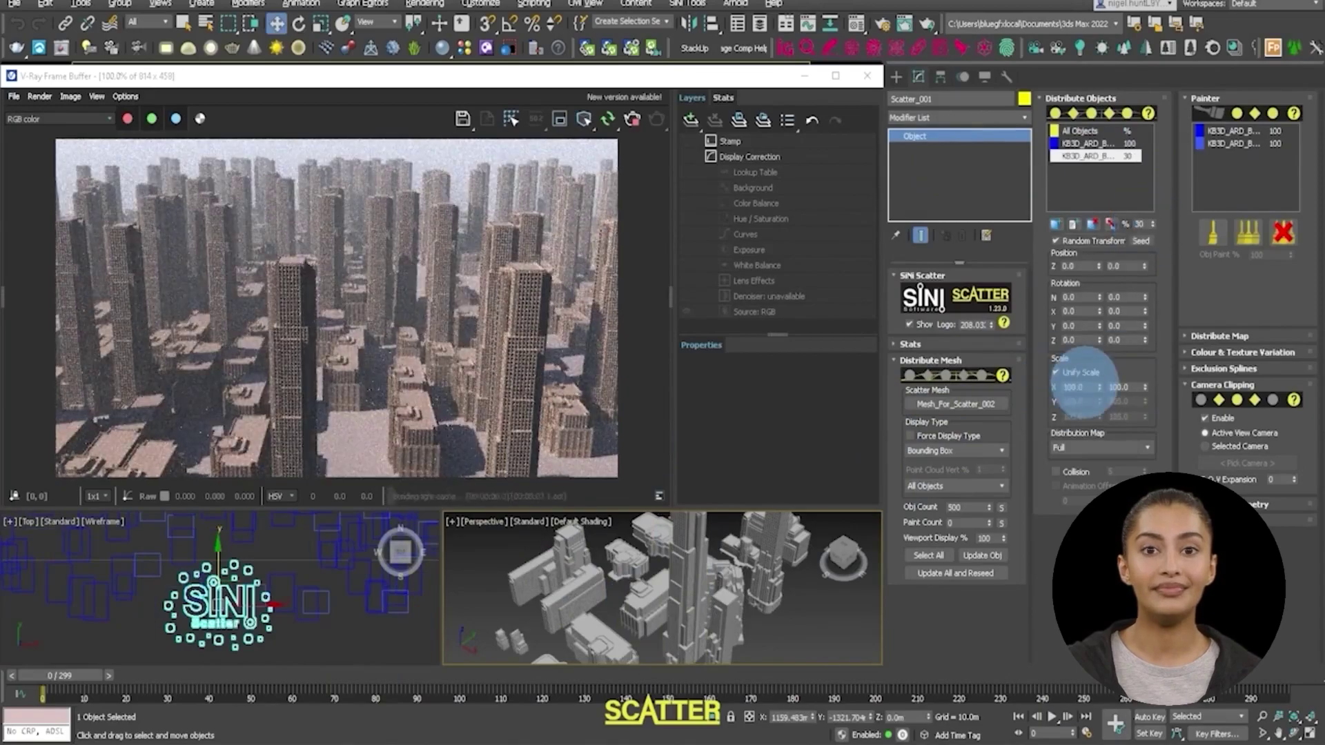
pyautogui.doubleClick(1077, 387)
pyautogui.write('75')
pyautogui.doubleClick(1119, 387)
pyautogui.write('120')
pyautogui.doubleClick(1140, 224)
pyautogui.write('20')
pyautogui.press('Return')
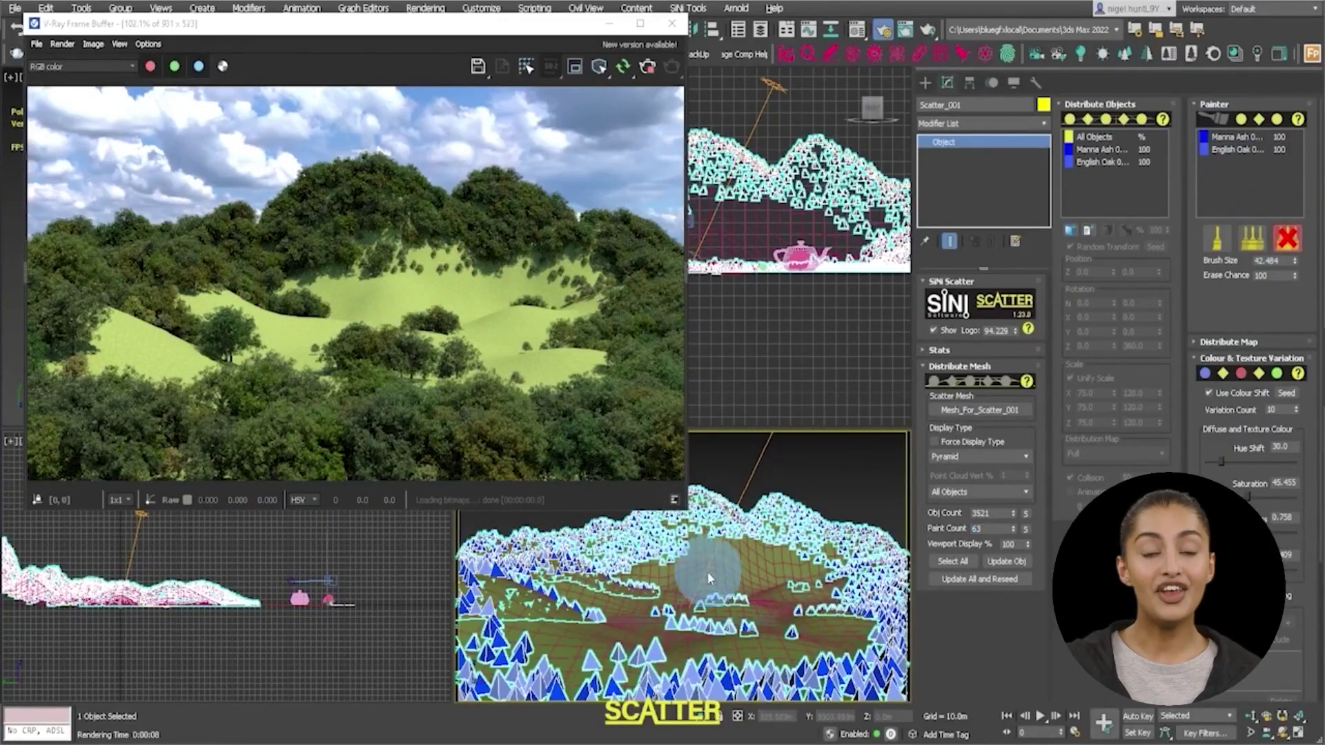
# Step: Erase scattered trees across the valley floor and paint a dense cluster of ash and oak trees in its middle with Scatter
pyautogui.moveTo(709, 578)
pyautogui.mouseDown()
pyautogui.moveTo(684, 552)
pyautogui.moveTo(693, 601)
pyautogui.moveTo(780, 652)
pyautogui.moveTo(550, 598)
pyautogui.moveTo(547, 636)
pyautogui.moveTo(685, 612)
pyautogui.moveTo(532, 630)
pyautogui.mouseUp()
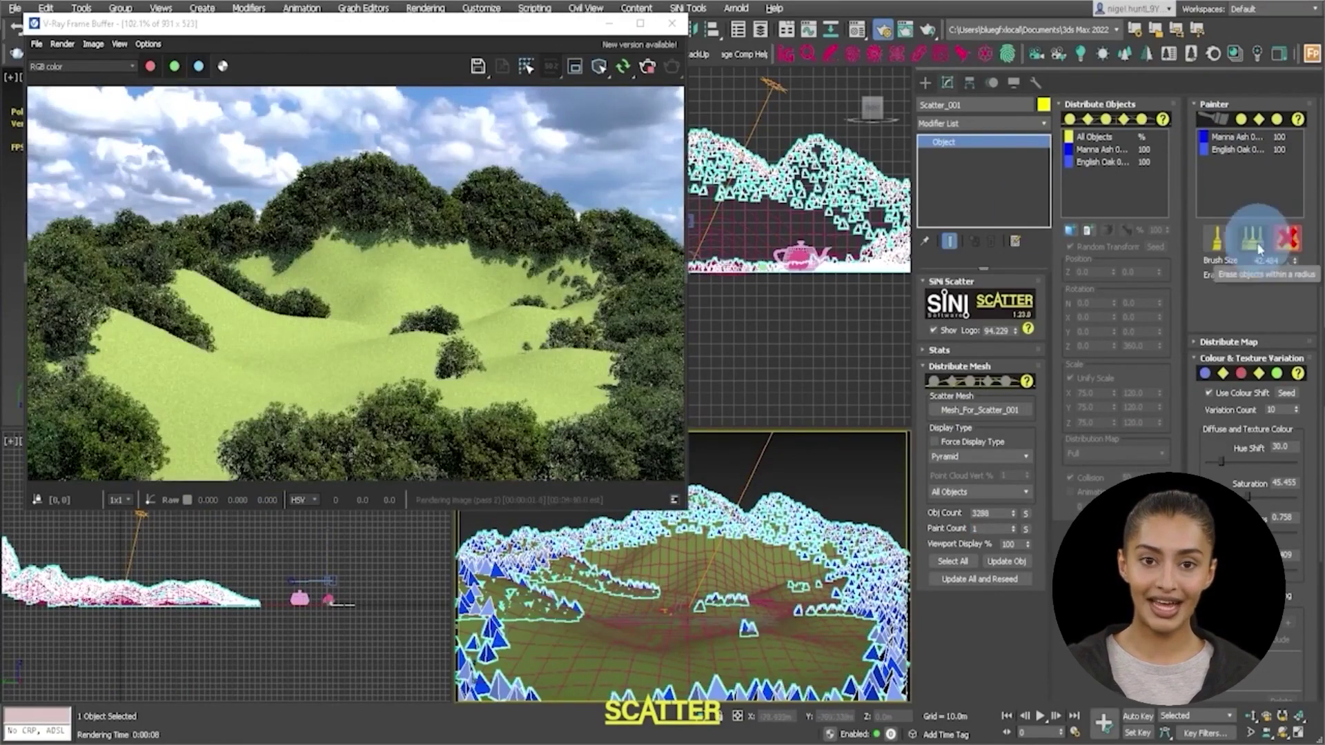
pyautogui.click(1255, 242)
pyautogui.moveTo(637, 624); pyautogui.dragTo(605, 622)
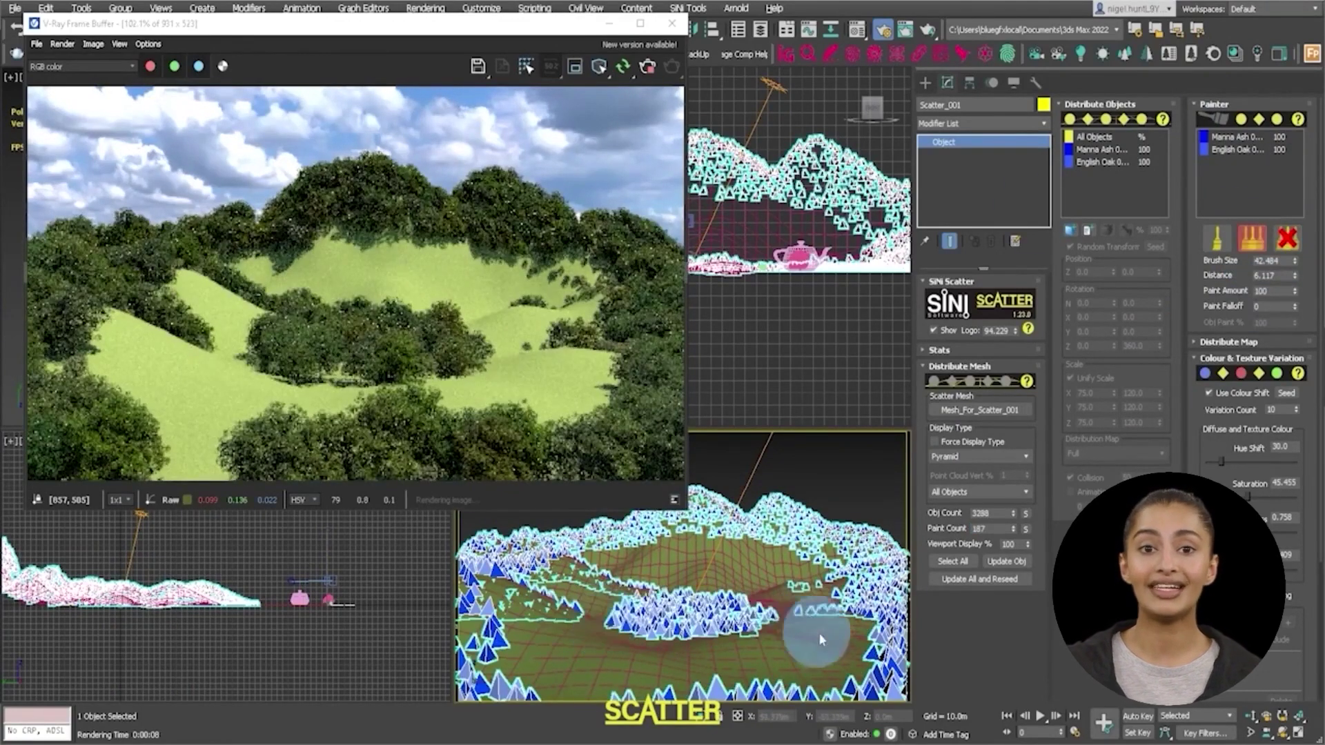
pyautogui.moveTo(819, 632)
pyautogui.mouseDown()
pyautogui.moveTo(762, 566)
pyautogui.moveTo(586, 593)
pyautogui.moveTo(545, 573)
pyautogui.moveTo(507, 578)
pyautogui.moveTo(548, 615)
pyautogui.mouseUp()
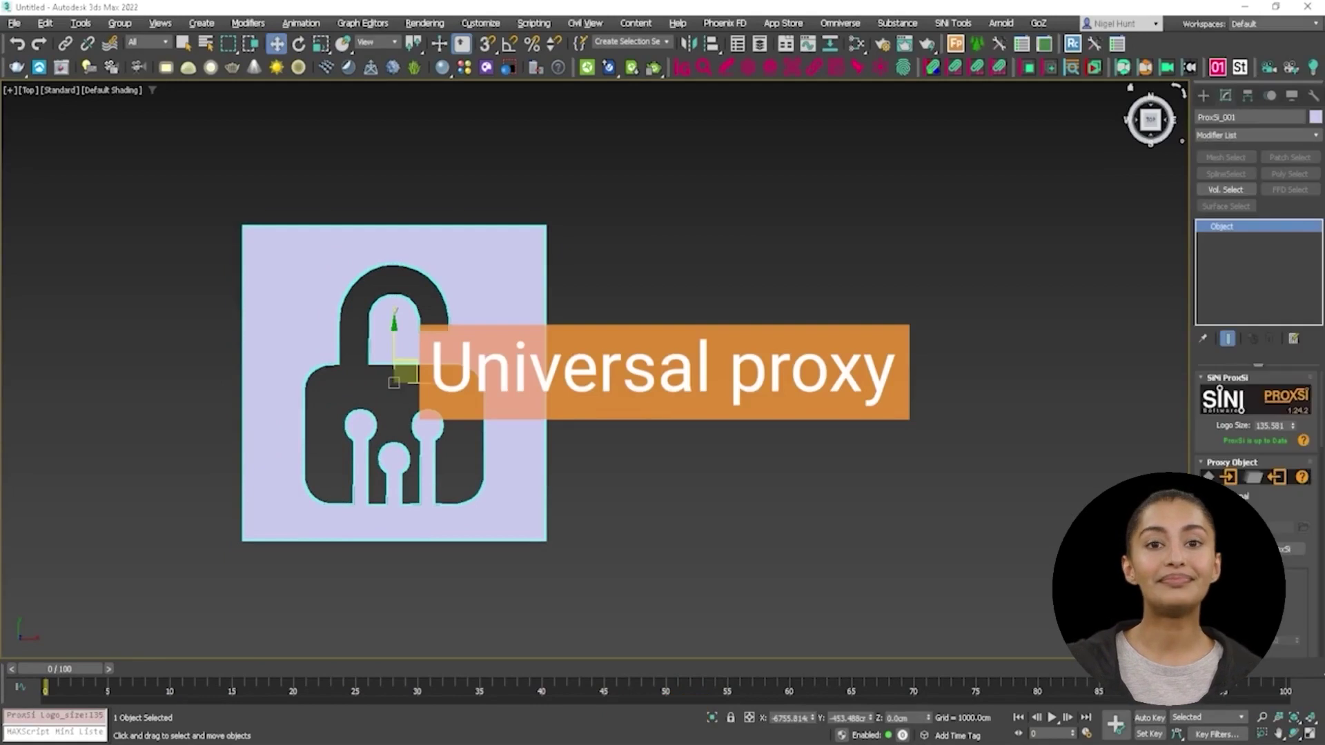
# Step: Widen the command panel so the ProxSi rollouts spread over several columns
pyautogui.moveTo(1191, 373); pyautogui.dragTo(827, 372)
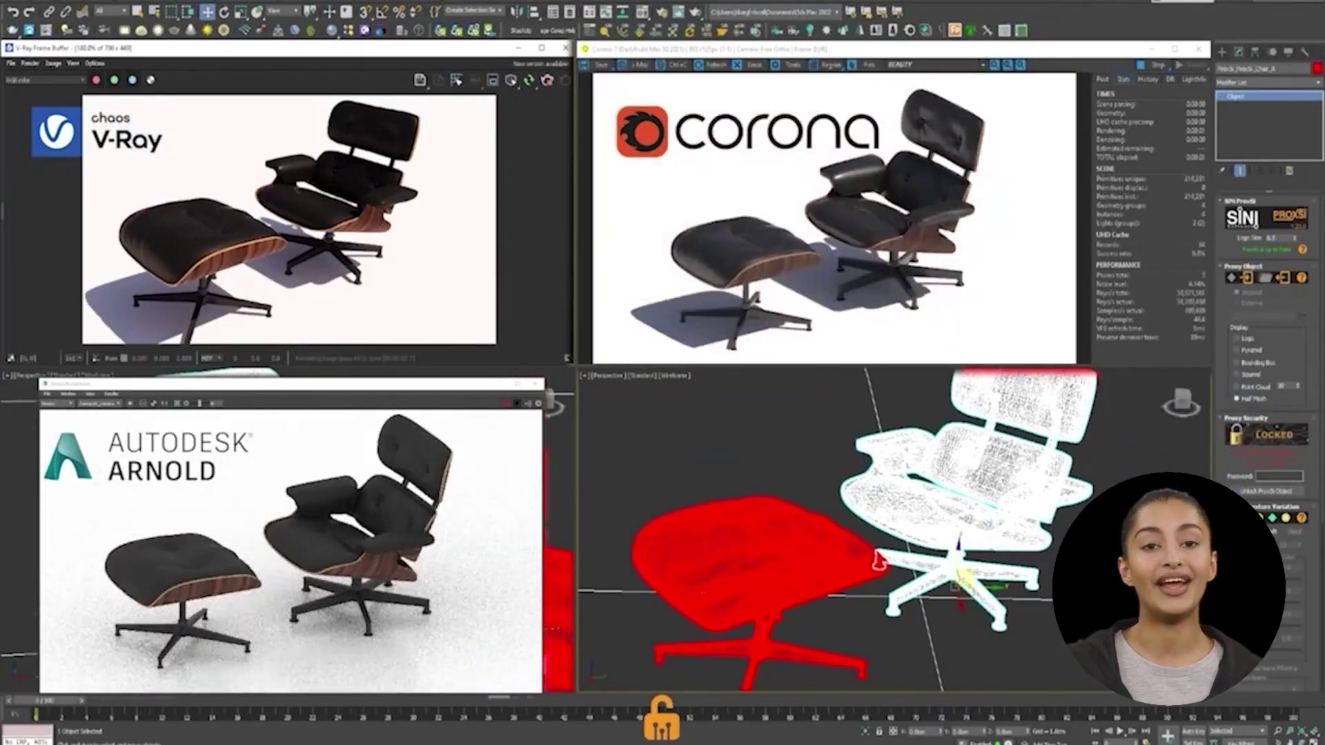
pyautogui.click(1297, 737)
pyautogui.moveTo(787, 519); pyautogui.dragTo(875, 560)
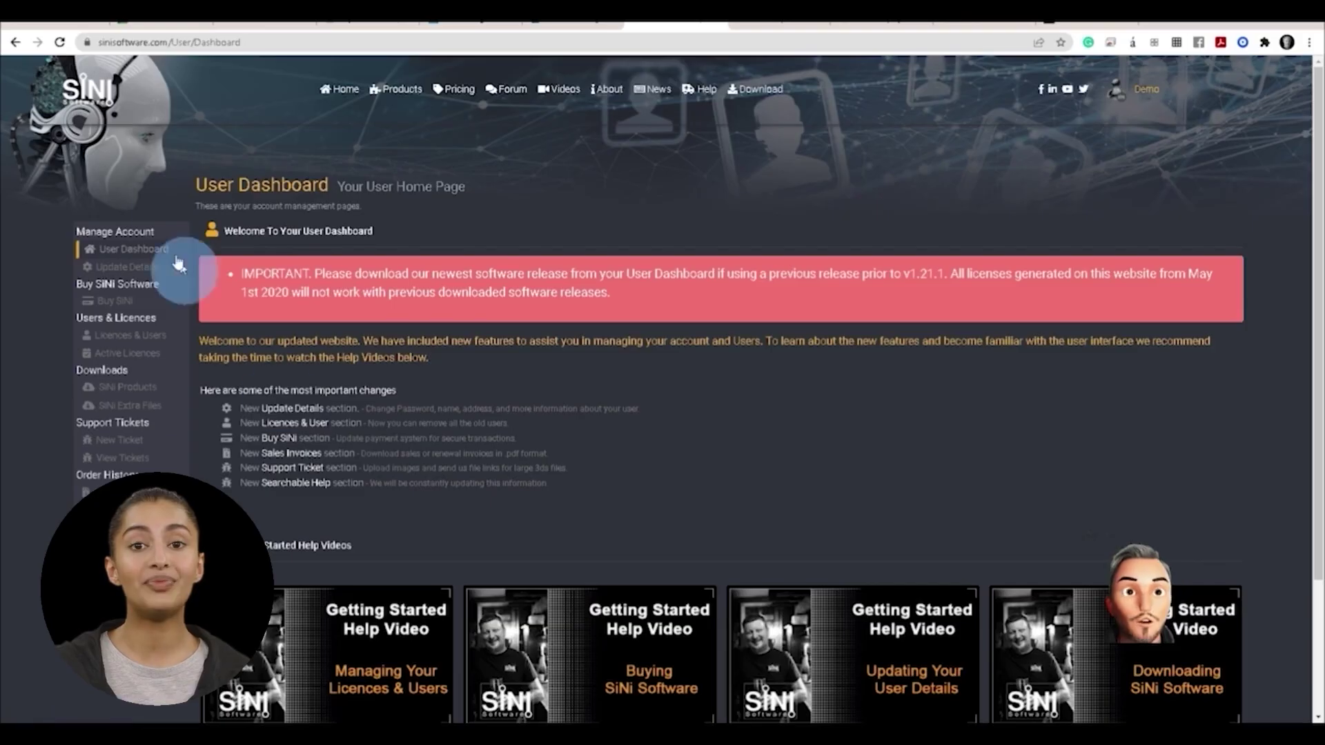
# Step: Switch to the SiNi website's user dashboard and open the SiNi Extra Files downloads
pyautogui.click(131, 408)
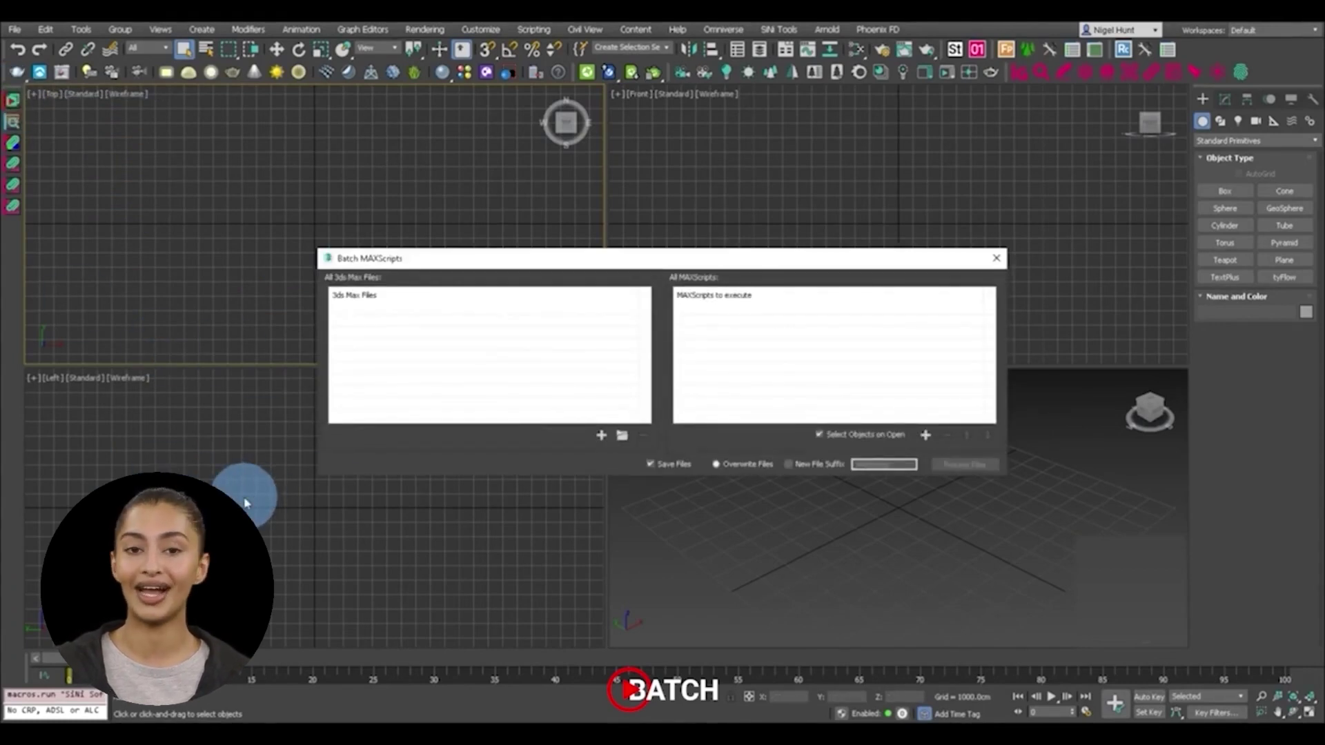
# Step: Add the CleanFile and AttachByMtls scripts to the list of MAXScripts to execute in the batch
pyautogui.click(925, 435)
pyautogui.click(118, 174)
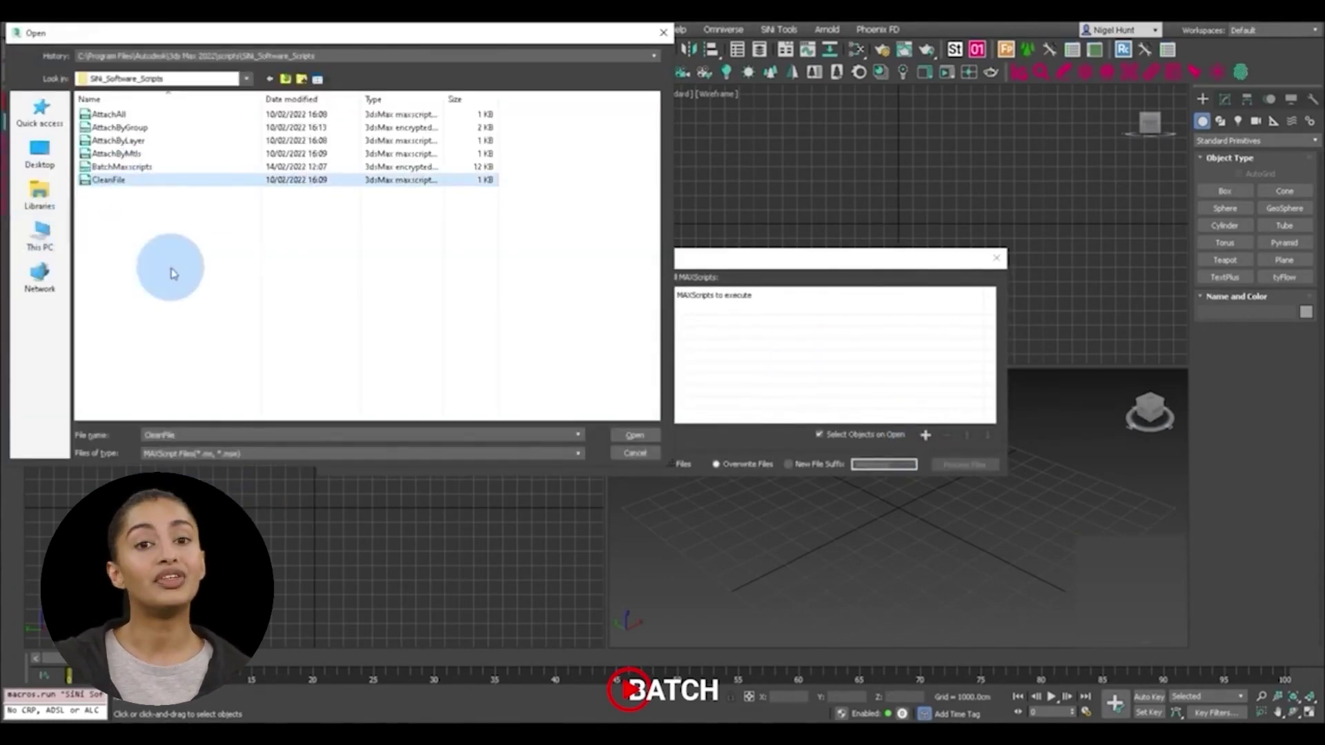
pyautogui.click(629, 434)
pyautogui.click(925, 435)
pyautogui.click(118, 153)
pyautogui.click(630, 435)
# Step: Add the Building A and Building B scenes from the MAXScript Models folder to the batch file list
pyautogui.click(601, 435)
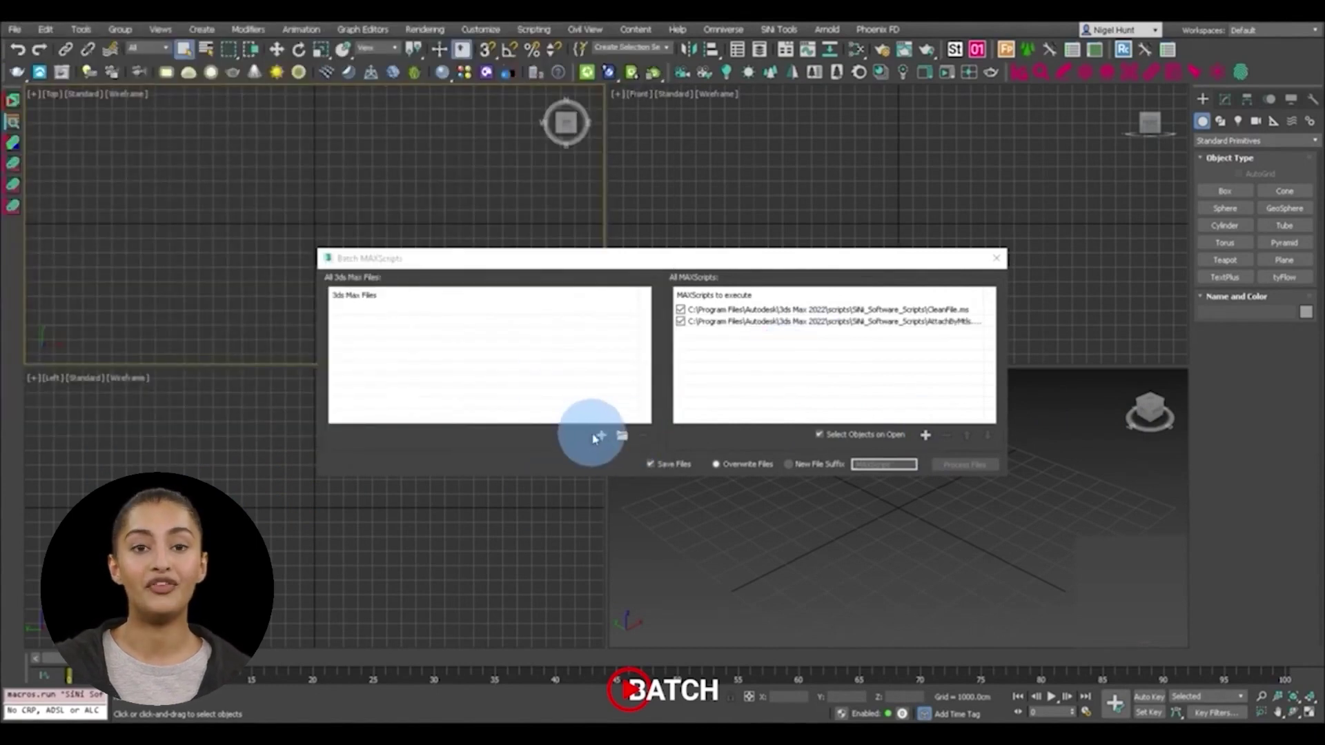
pyautogui.click(40, 119)
pyautogui.doubleClick(166, 216)
pyautogui.click(112, 128)
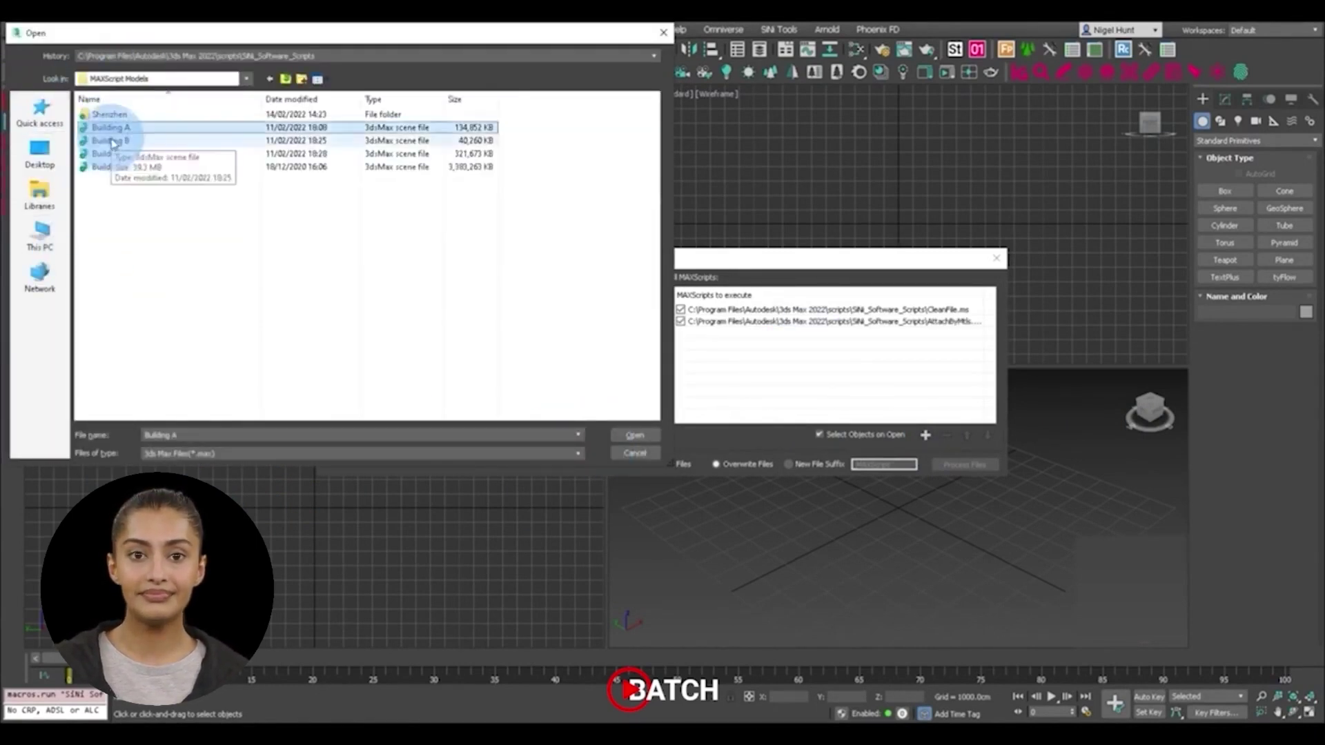
pyautogui.click(635, 434)
pyautogui.click(601, 435)
pyautogui.click(110, 140)
pyautogui.click(635, 435)
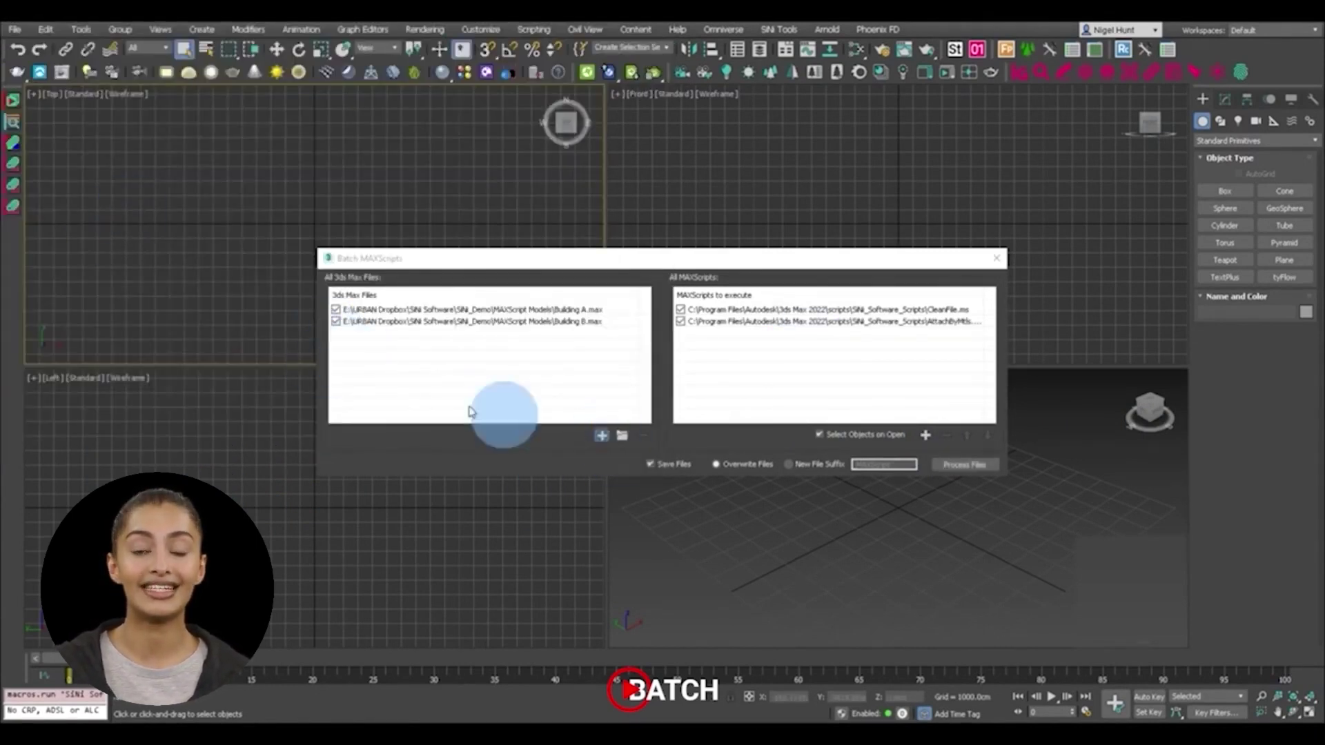
# Step: Add the Building C and Building D scenes from the MAXScript Models folder to the batch file list
pyautogui.click(601, 434)
pyautogui.click(111, 153)
pyautogui.click(635, 435)
pyautogui.click(622, 435)
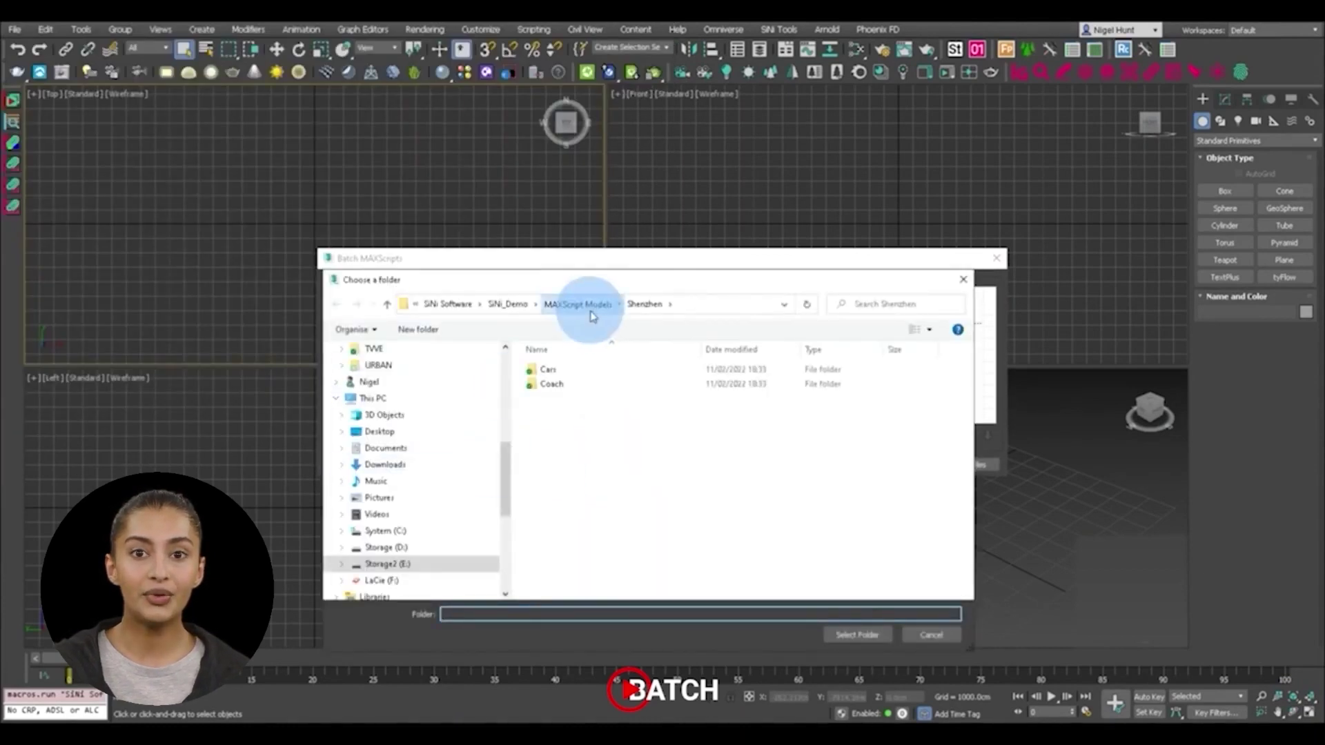
pyautogui.click(855, 632)
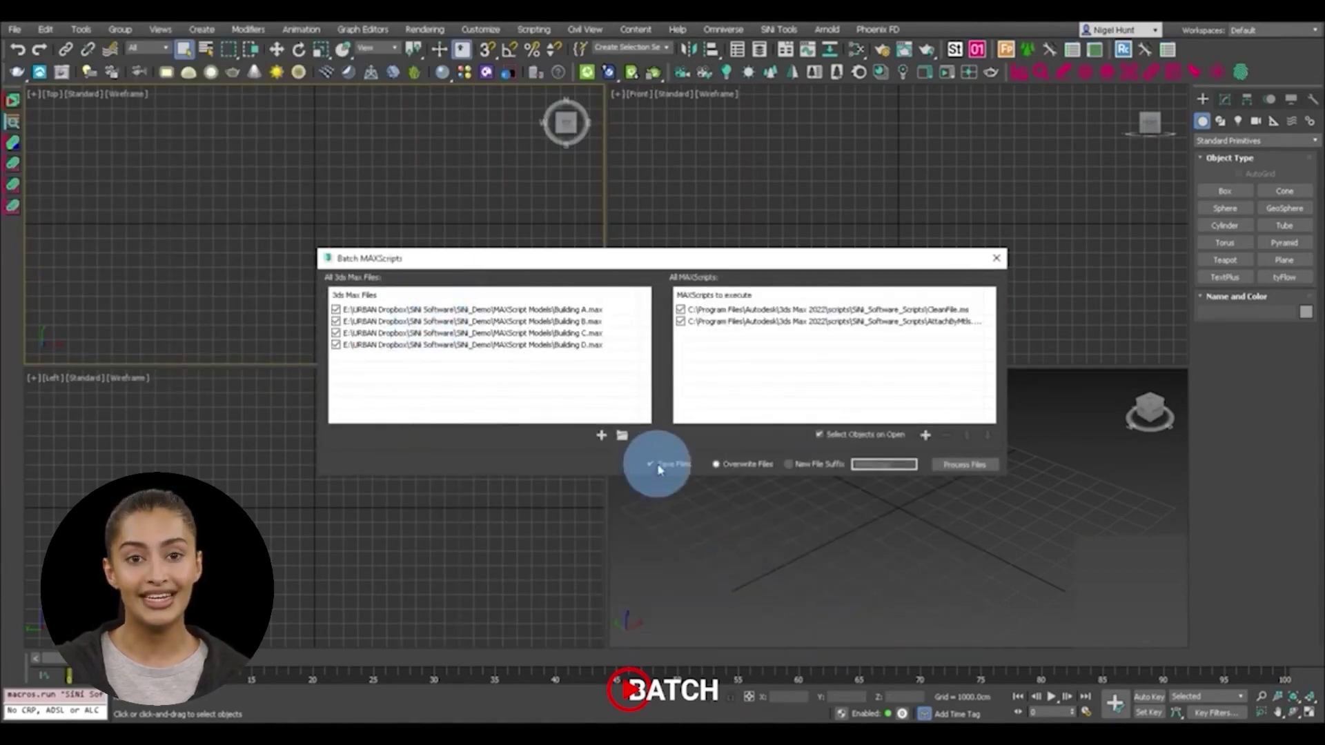
# Step: Choose saving under new names with the suffix _MAXScript and process the batch files
pyautogui.click(788, 463)
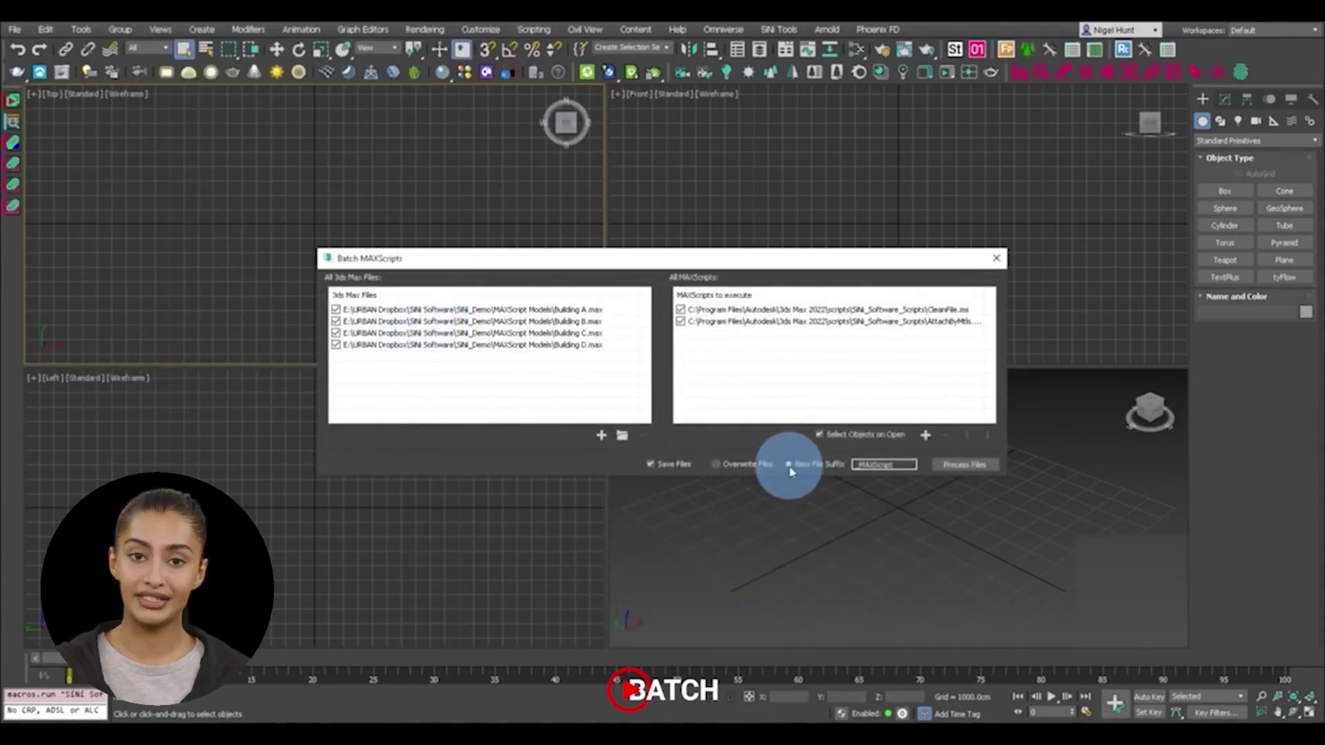
pyautogui.click(965, 468)
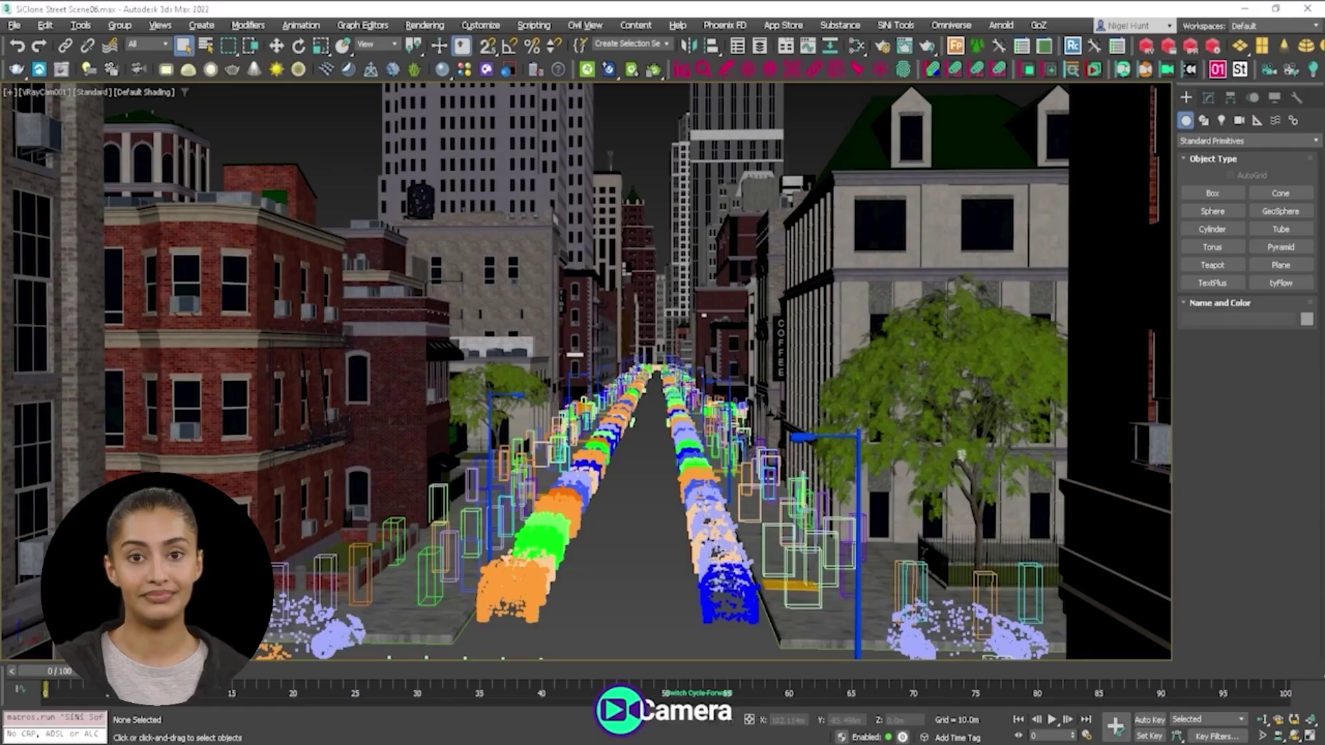
# Step: Cycle forward and backward through the street scene's V-Ray cameras to compare their views
pyautogui.press('Right')
pyautogui.press('Right')
pyautogui.press('Right')
pyautogui.press('Right')
pyautogui.press('Right')
pyautogui.press('Right')
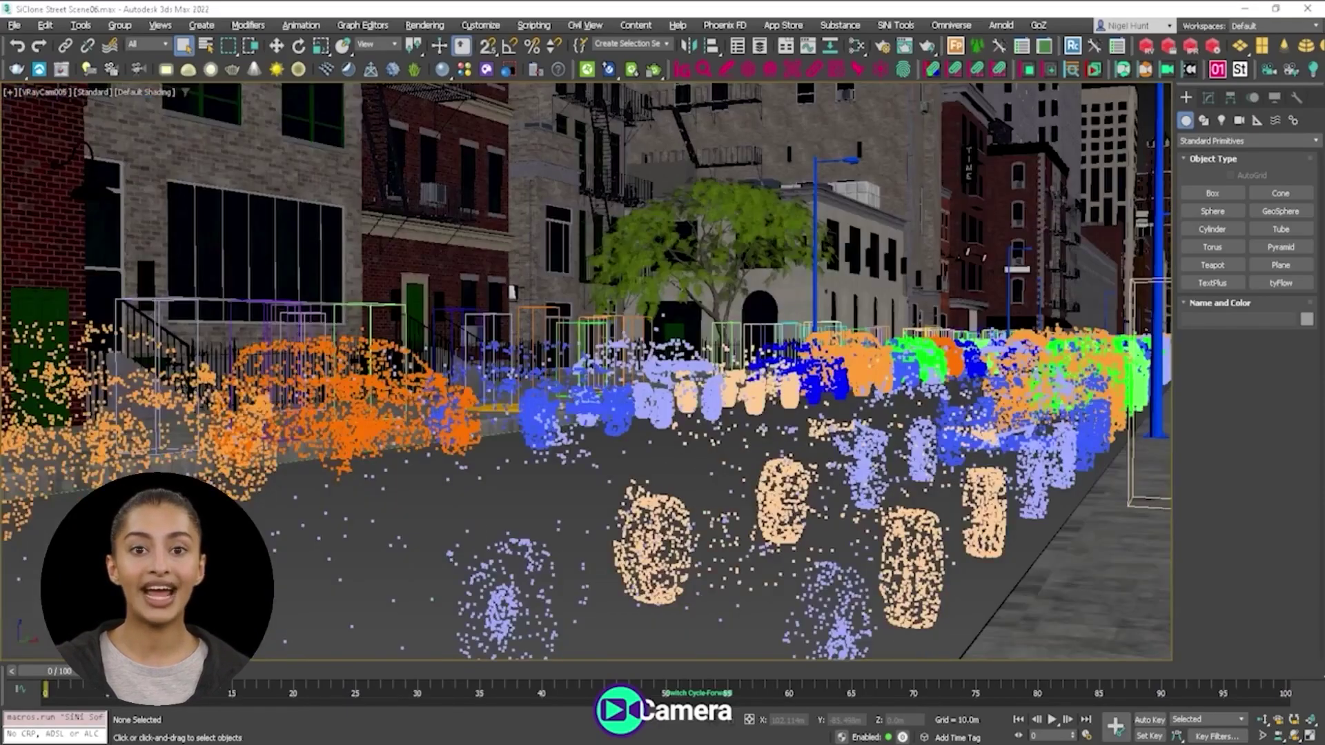
pyautogui.press('Left')
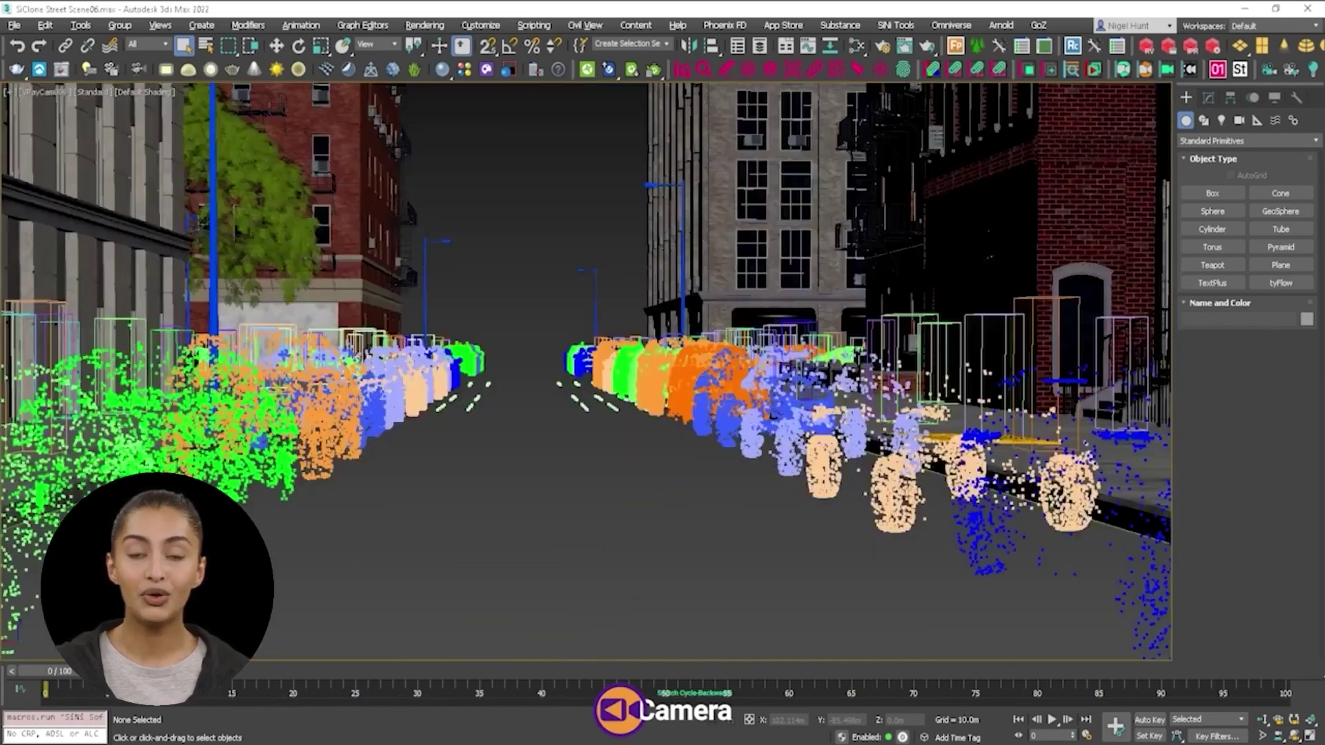
pyautogui.press('Right')
pyautogui.press('Right')
pyautogui.press('Right')
pyautogui.press('Right')
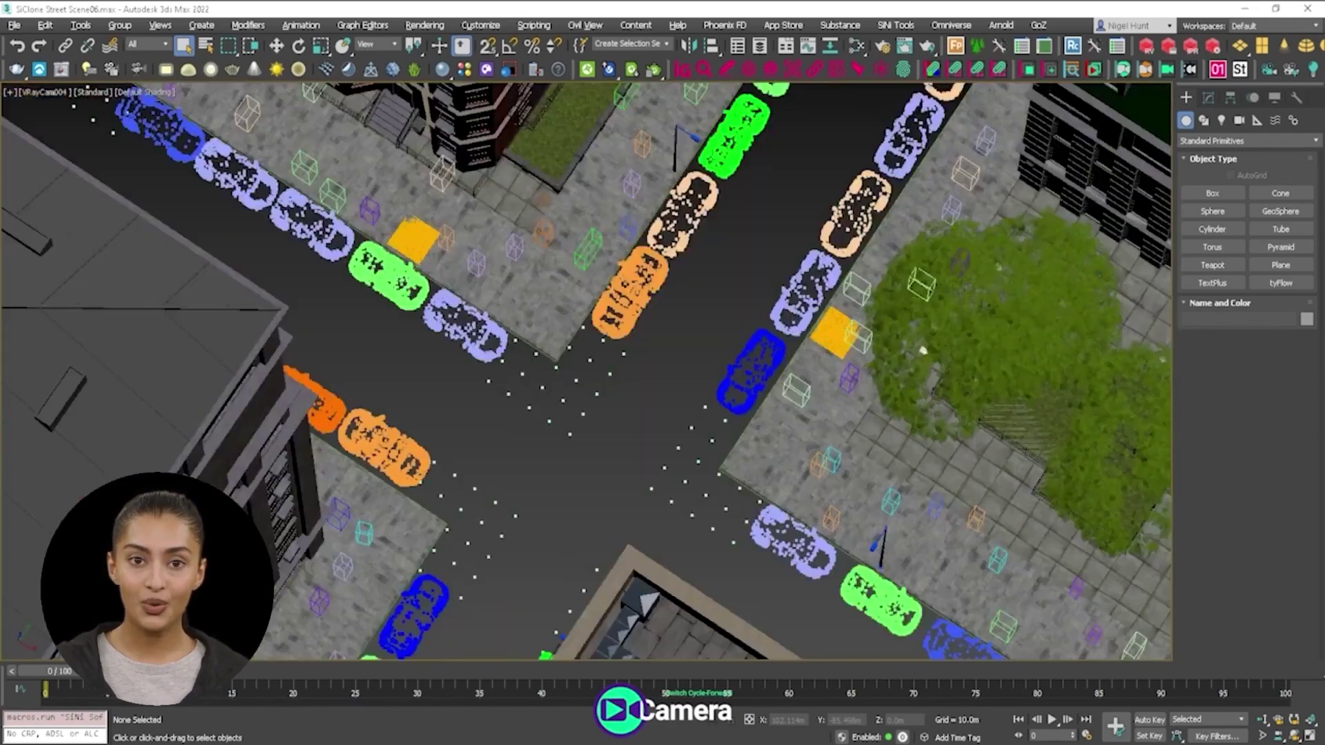
pyautogui.press('Right')
pyautogui.press('Right')
pyautogui.press('Right')
pyautogui.press('Right')
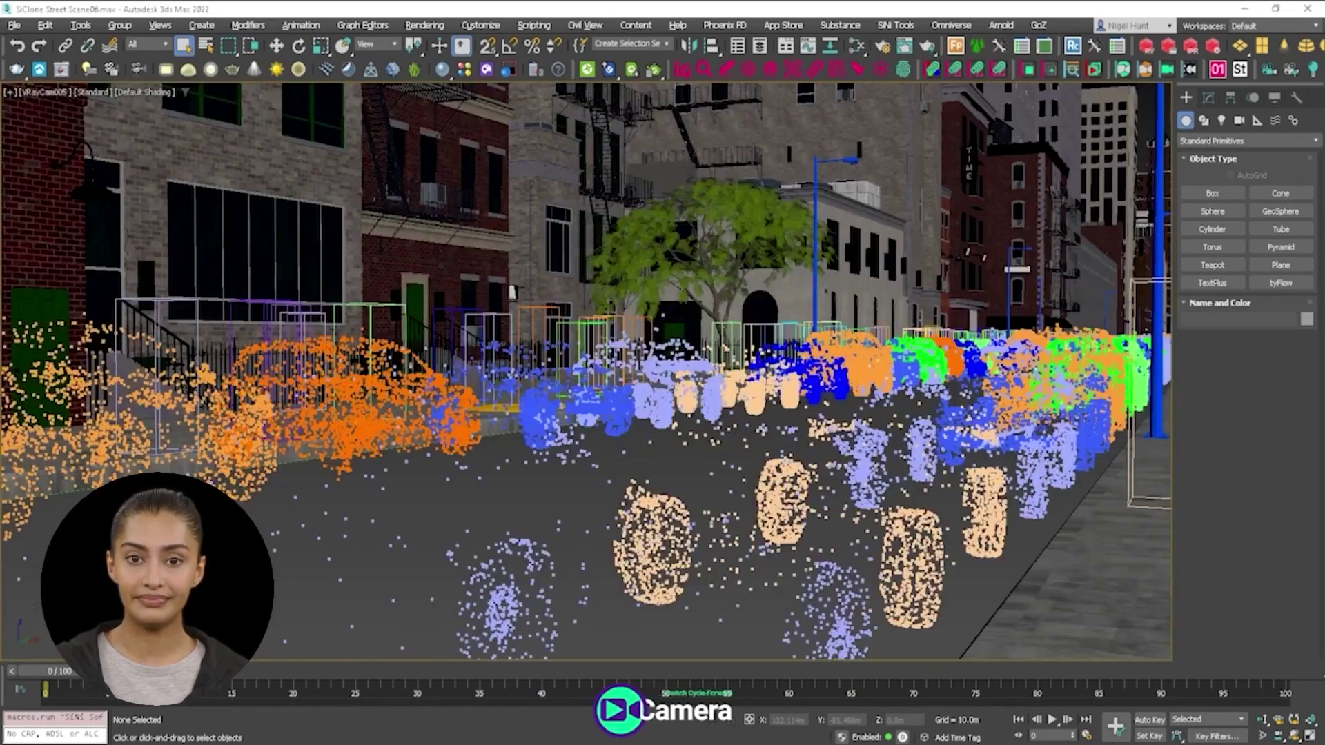
pyautogui.press('Right')
pyautogui.press('Right')
pyautogui.press('Right')
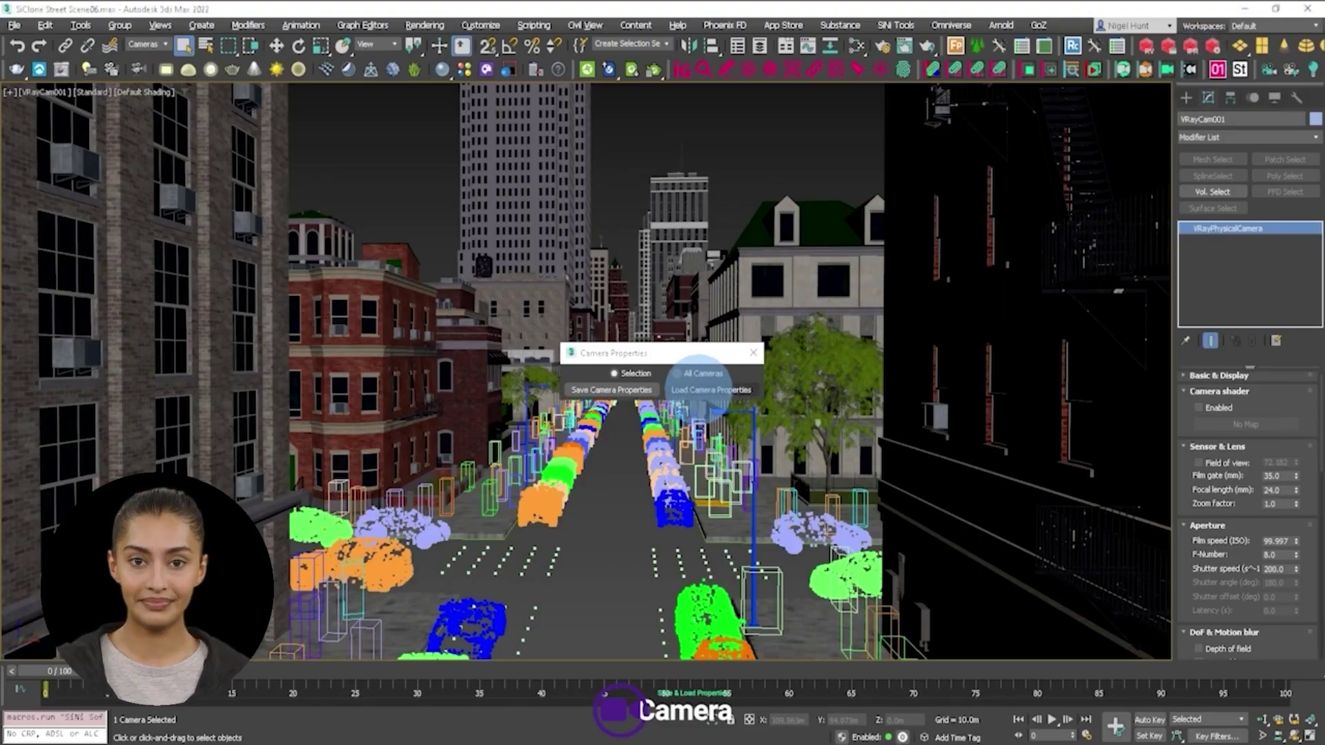
# Step: Load the 16mm and 50mm V-Ray camera property presets in turn onto VRayCam001
pyautogui.click(710, 390)
pyautogui.click(163, 304)
pyautogui.click(488, 491)
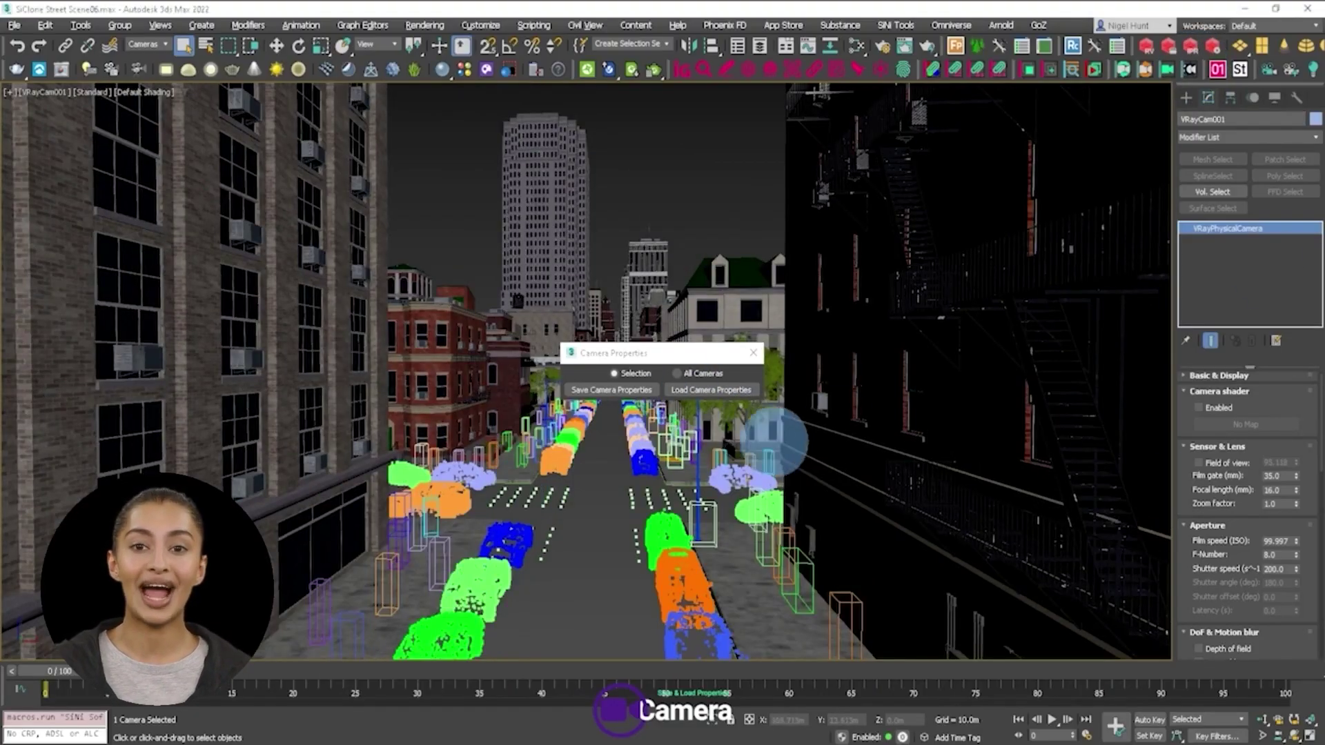
pyautogui.click(714, 390)
pyautogui.click(131, 355)
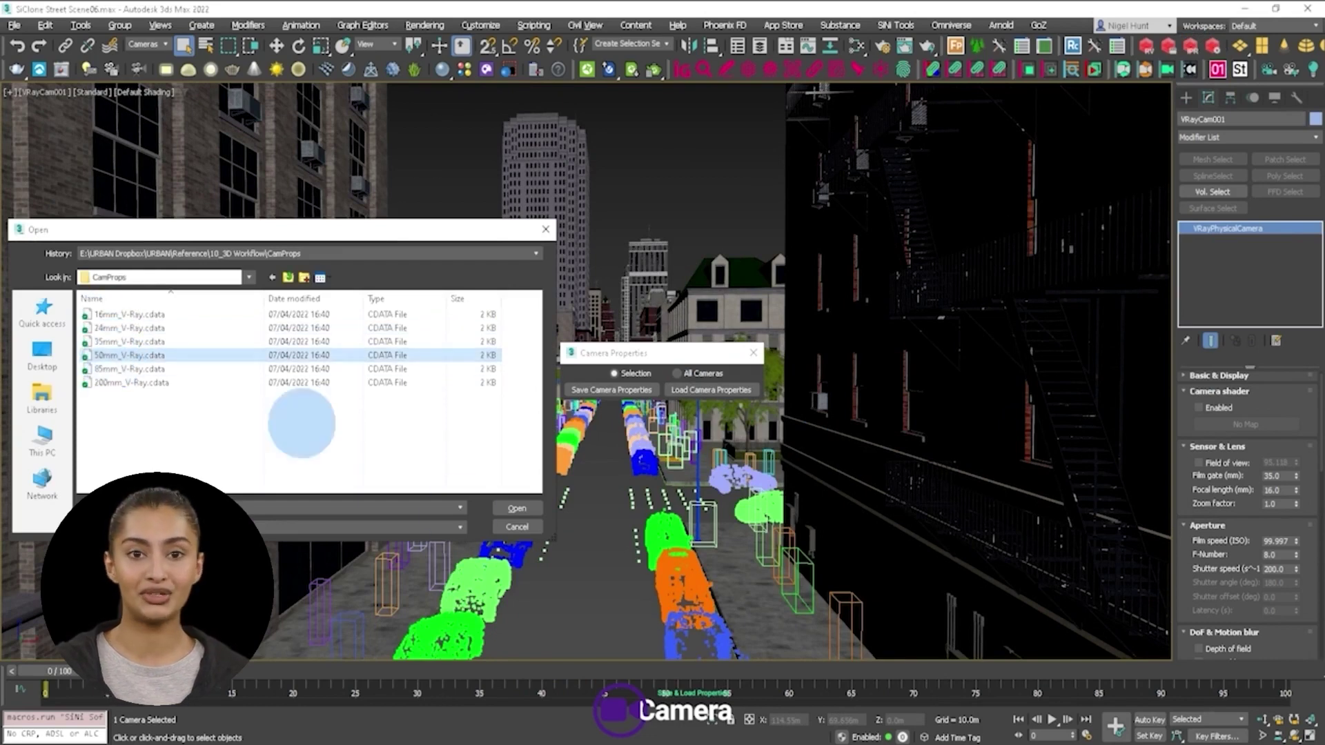
pyautogui.click(517, 507)
# Step: Load the 200mm and 35mm V-Ray camera property presets in turn onto VRayCam001
pyautogui.click(711, 390)
pyautogui.click(127, 382)
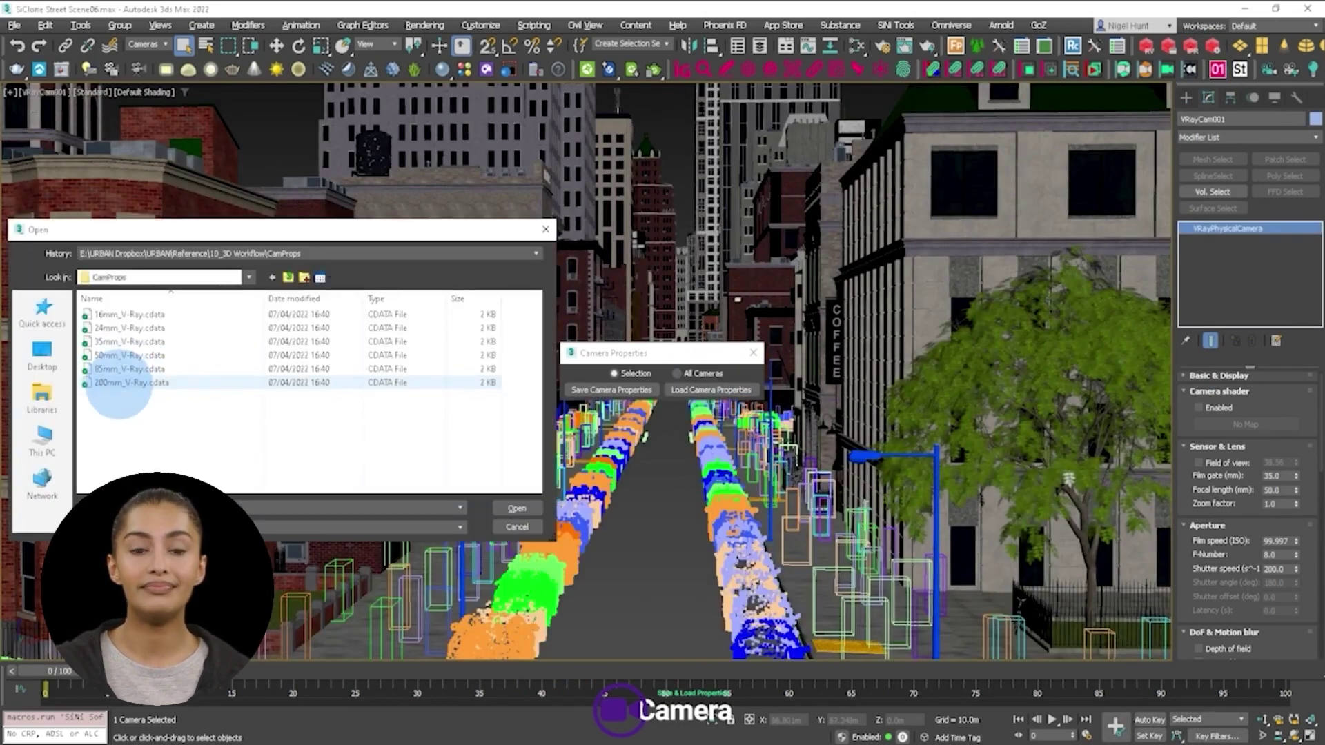
pyautogui.click(509, 507)
pyautogui.click(690, 391)
pyautogui.click(242, 354)
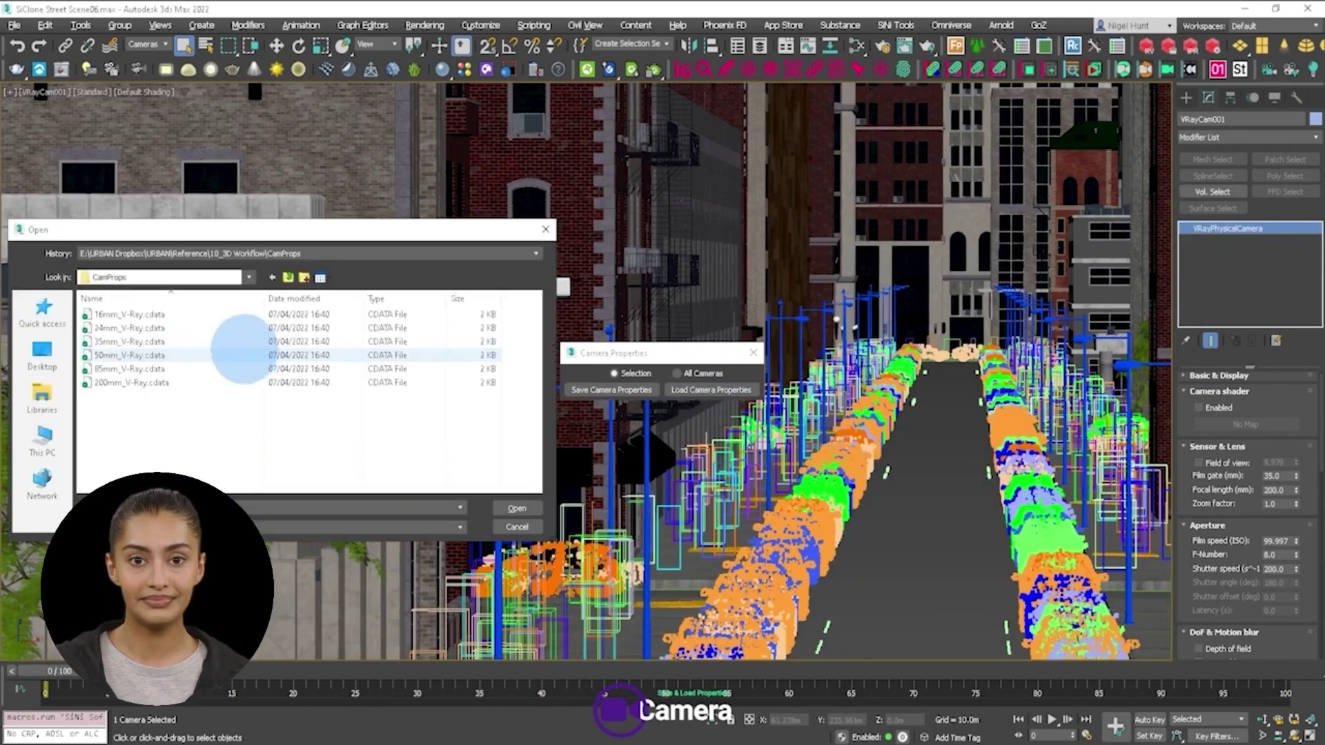
pyautogui.click(131, 341)
pyautogui.click(514, 508)
# Step: Load the 24mm V-Ray camera property preset onto VRayCam001 and close the camera properties tool
pyautogui.click(711, 390)
pyautogui.click(131, 329)
pyautogui.click(514, 507)
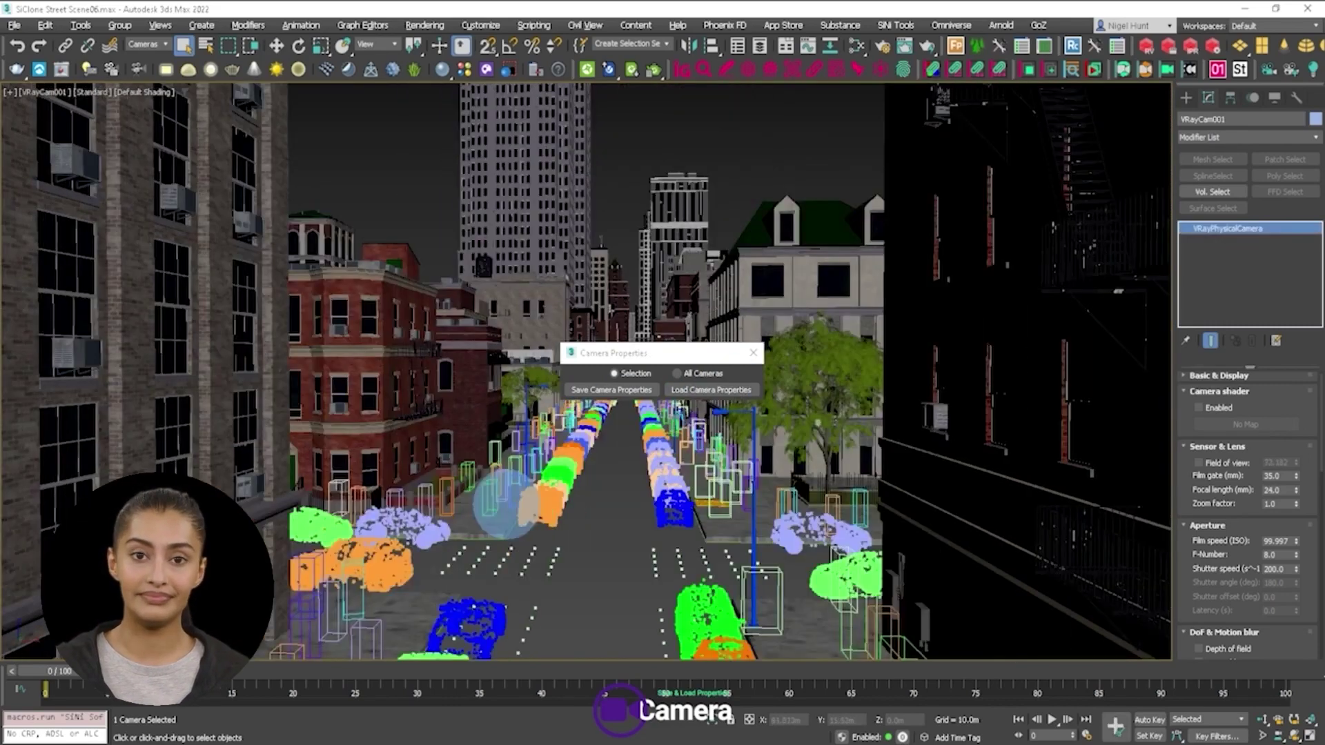
pyautogui.click(753, 353)
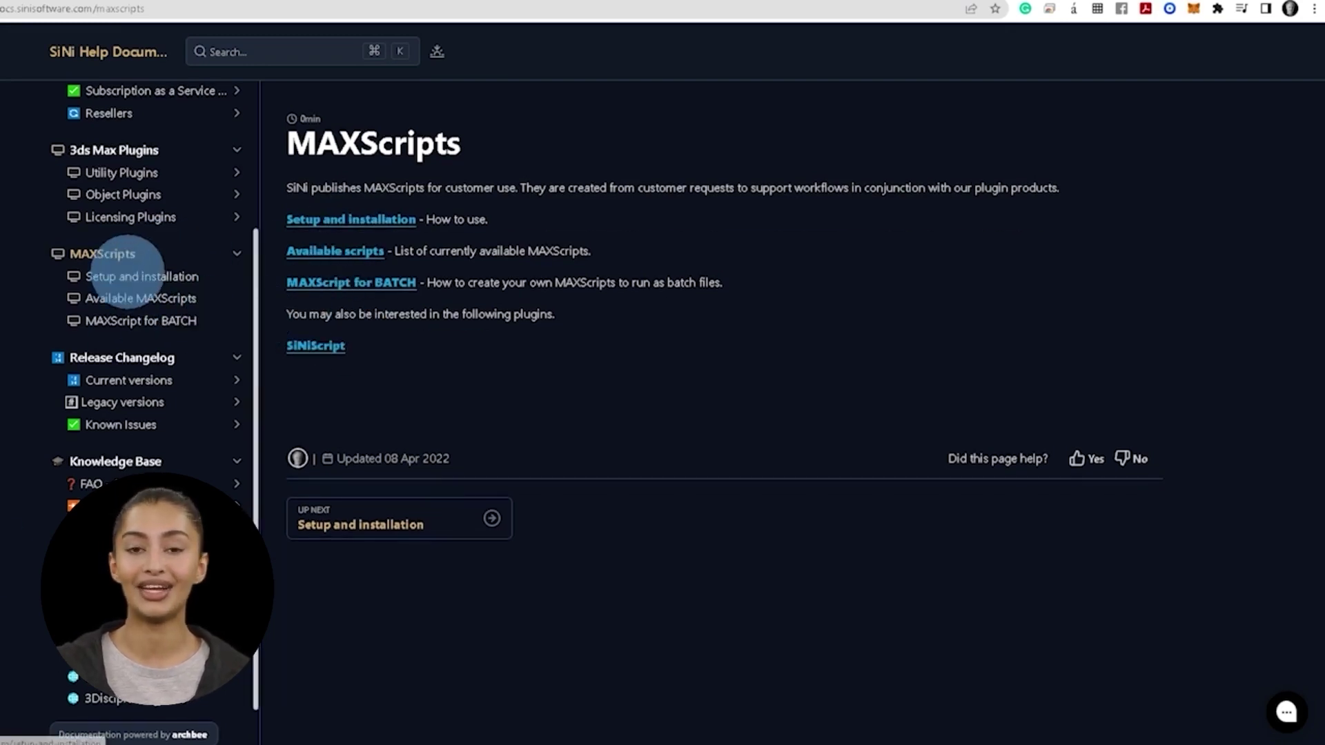
# Step: Switch to the SiNi help documentation and review the MAXScripts setup and installation instructions
pyautogui.click(127, 277)
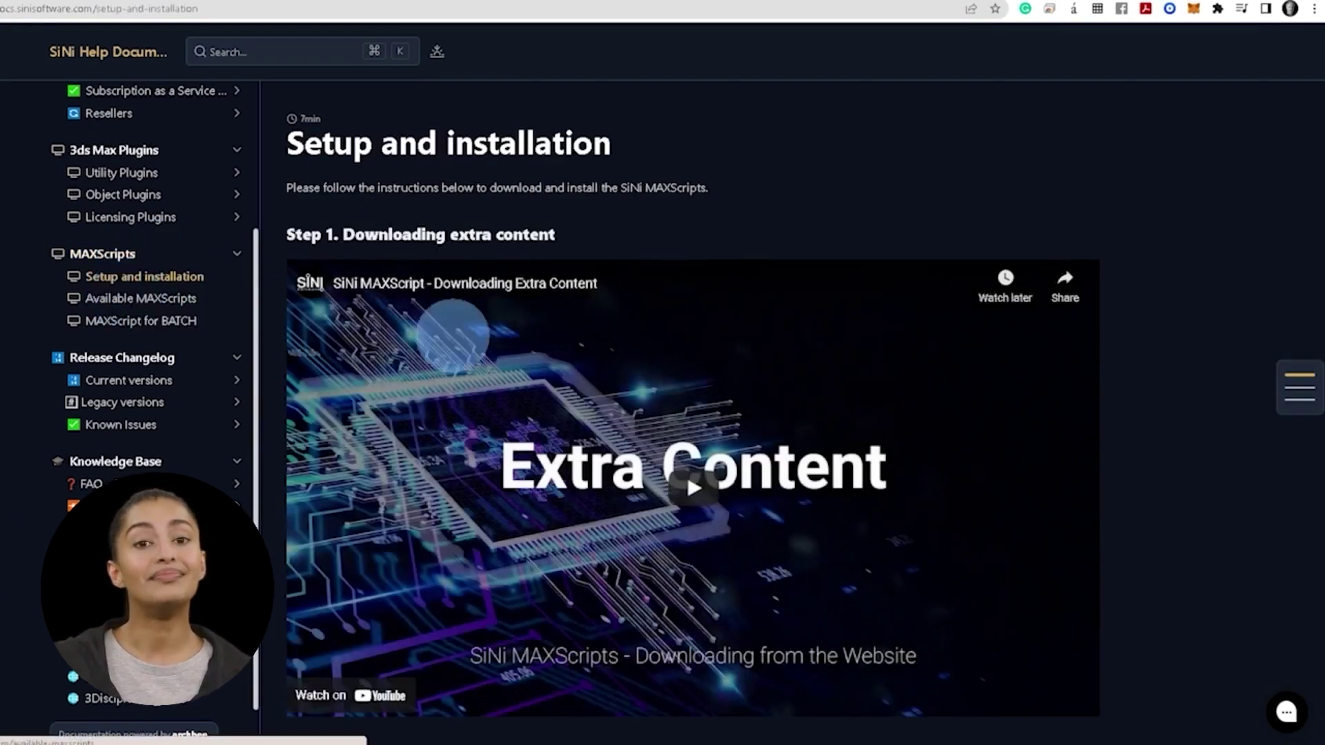
pyautogui.scroll(-10, 1127, 298)
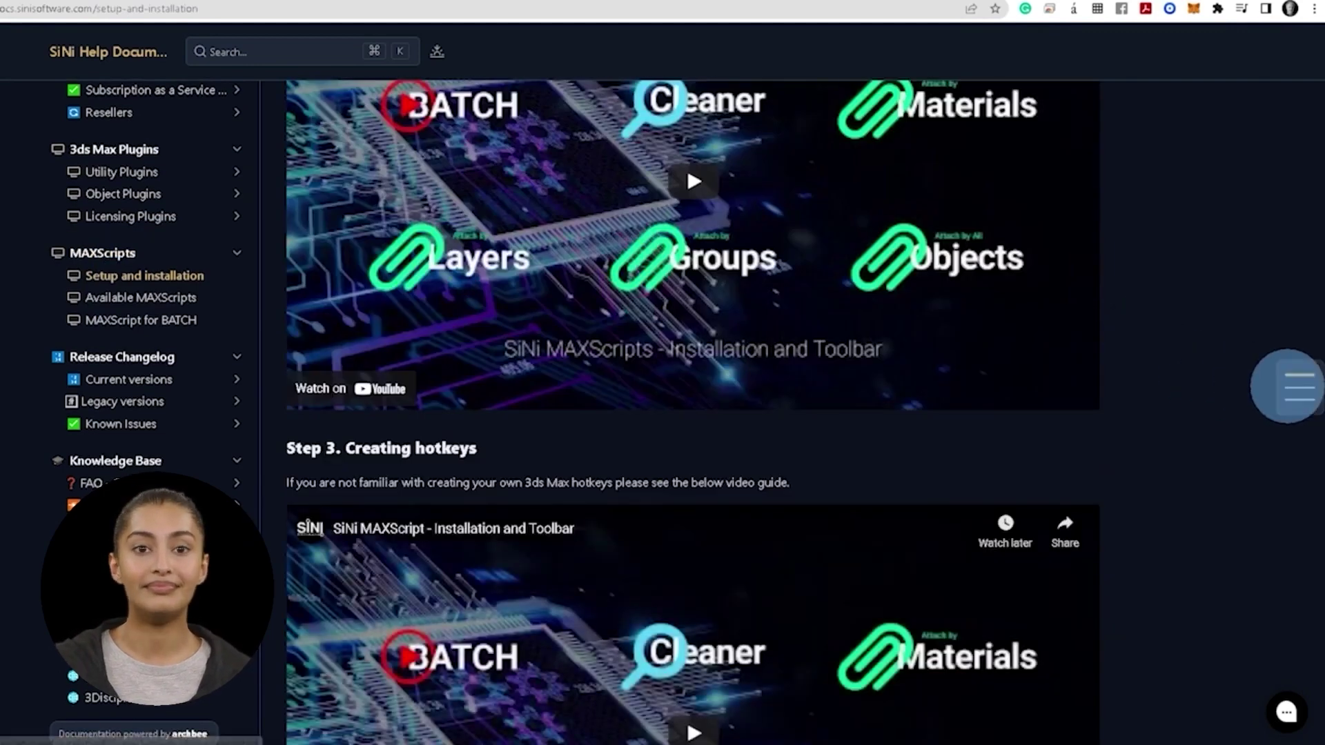
pyautogui.scroll(-5, 1128, 358)
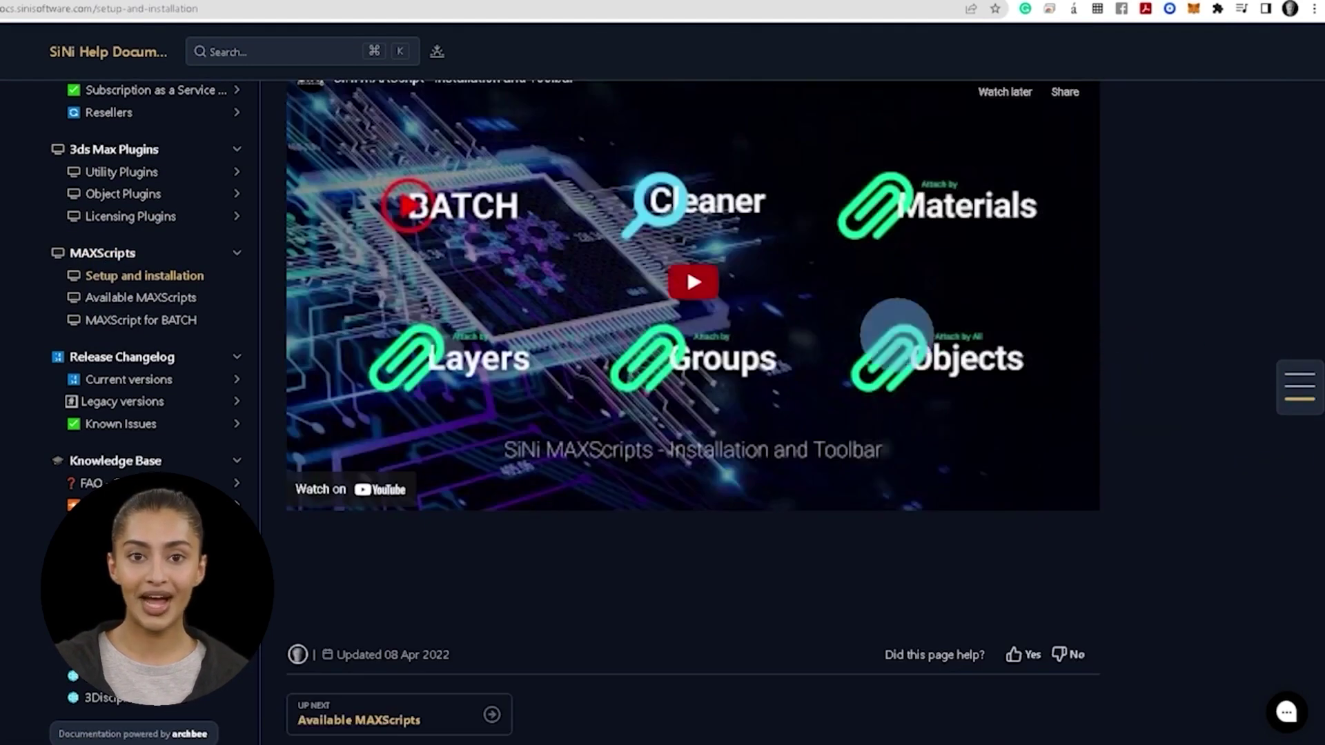
# Step: Browse the Available MAXScripts page, from the attach scripts through batch processing to pasting objects between scenes
pyautogui.click(160, 298)
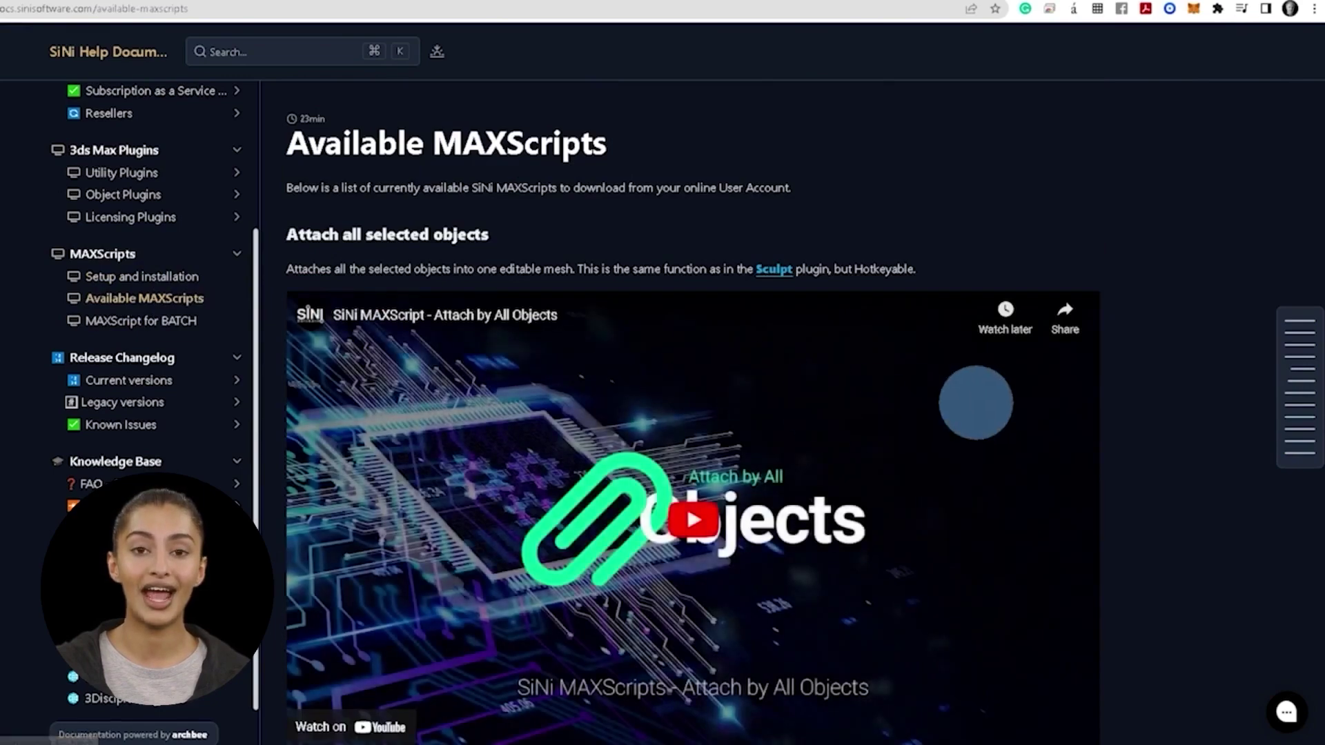
pyautogui.scroll(-6, 1166, 335)
pyautogui.scroll(-20, 1167, 335)
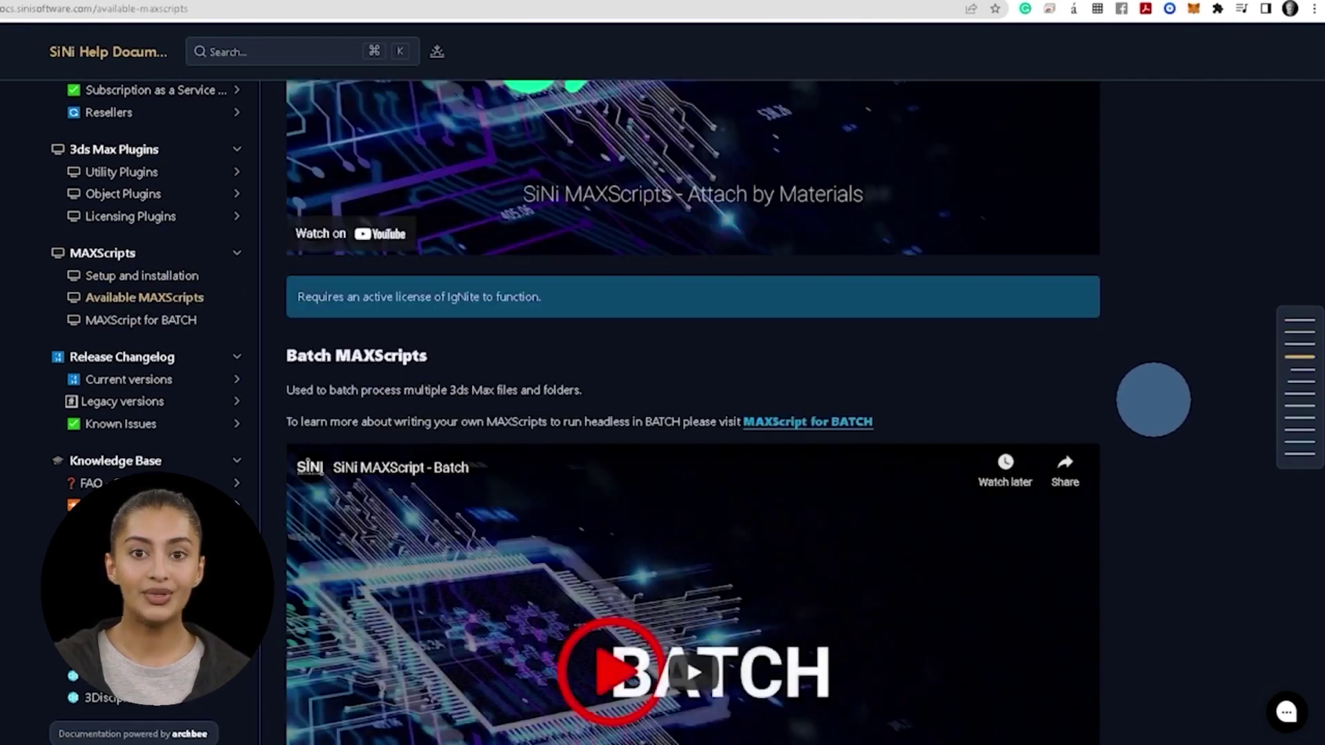
pyautogui.scroll(-10, 1154, 399)
pyautogui.moveTo(1290, 397)
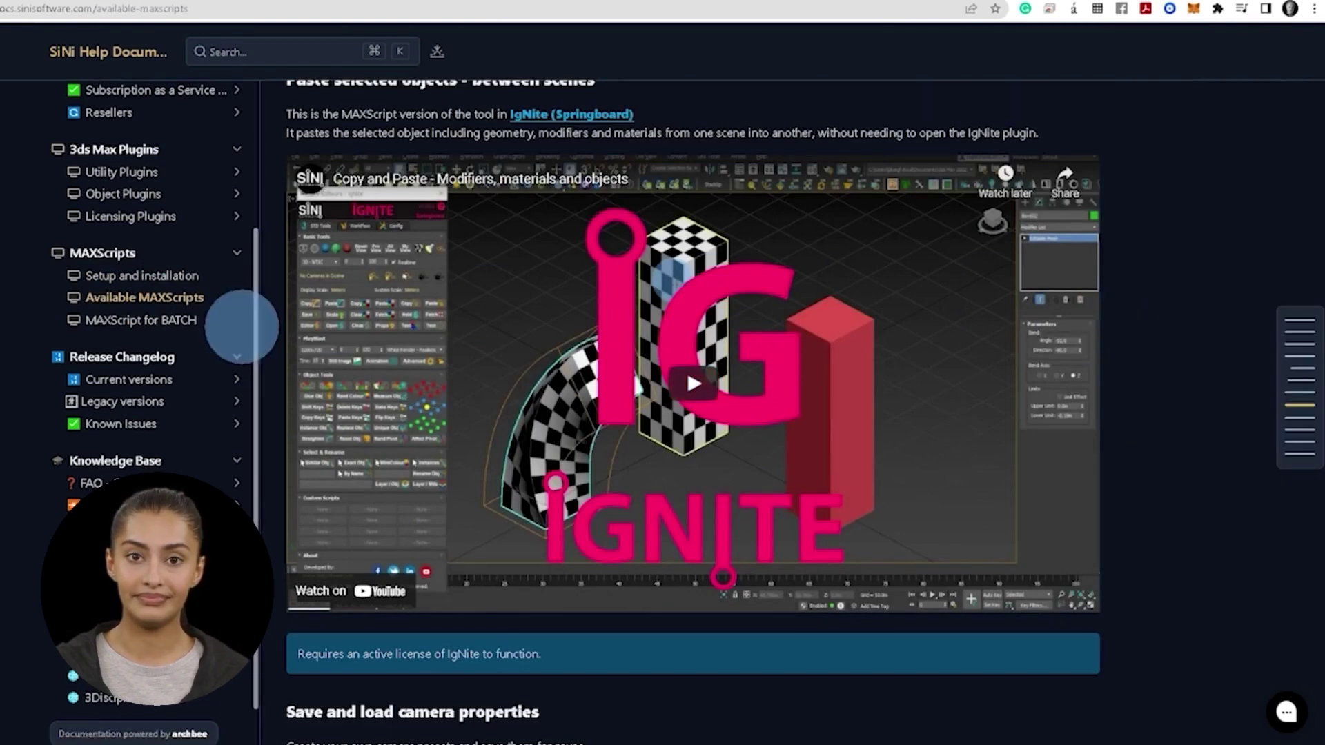
# Step: Open the MAXScript for BATCH page and examine its headless script examples
pyautogui.click(145, 322)
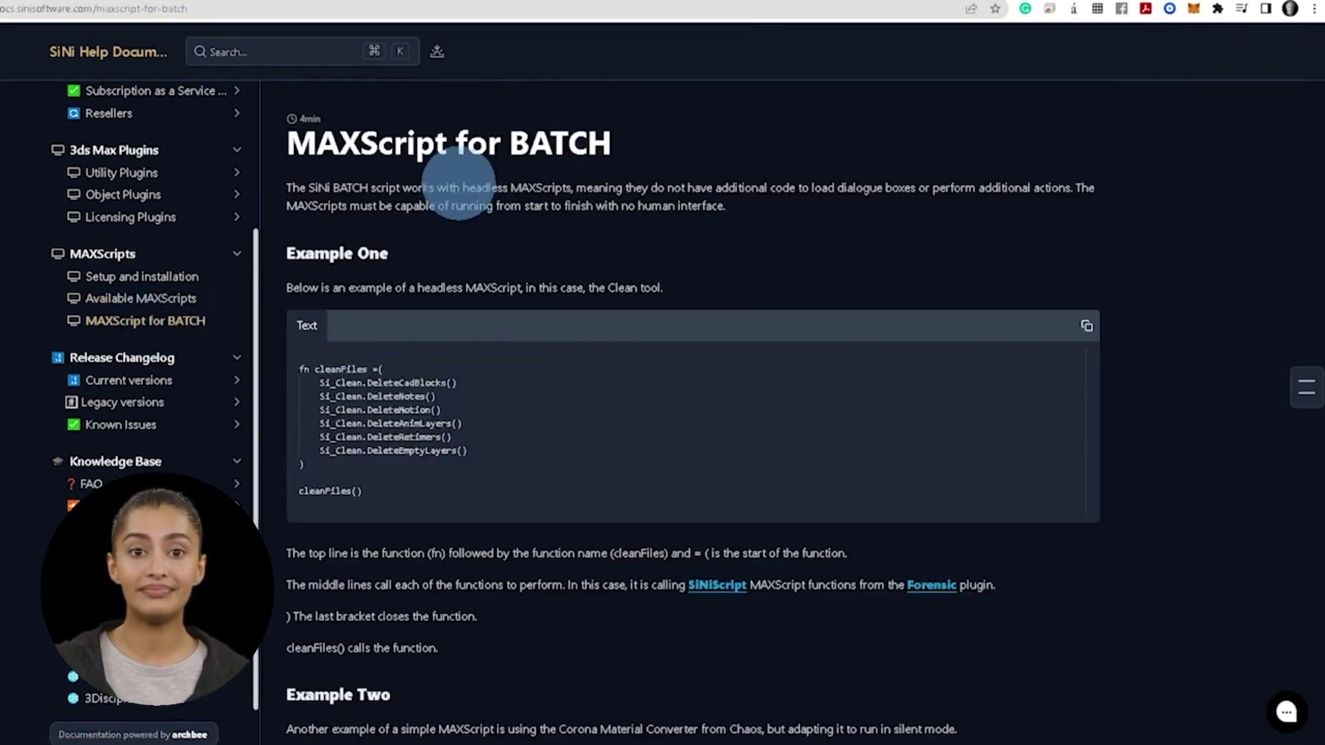
pyautogui.scroll(-7, 917, 355)
pyautogui.scroll(5, 857, 370)
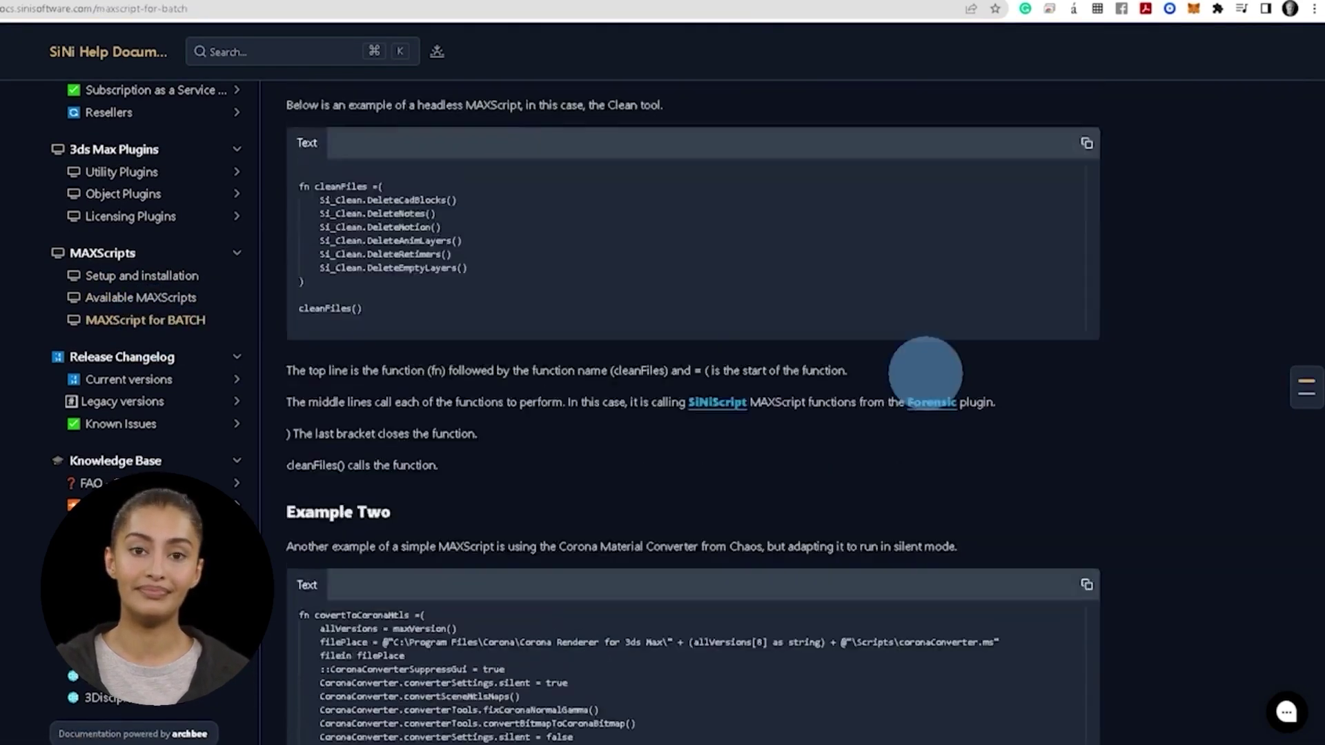